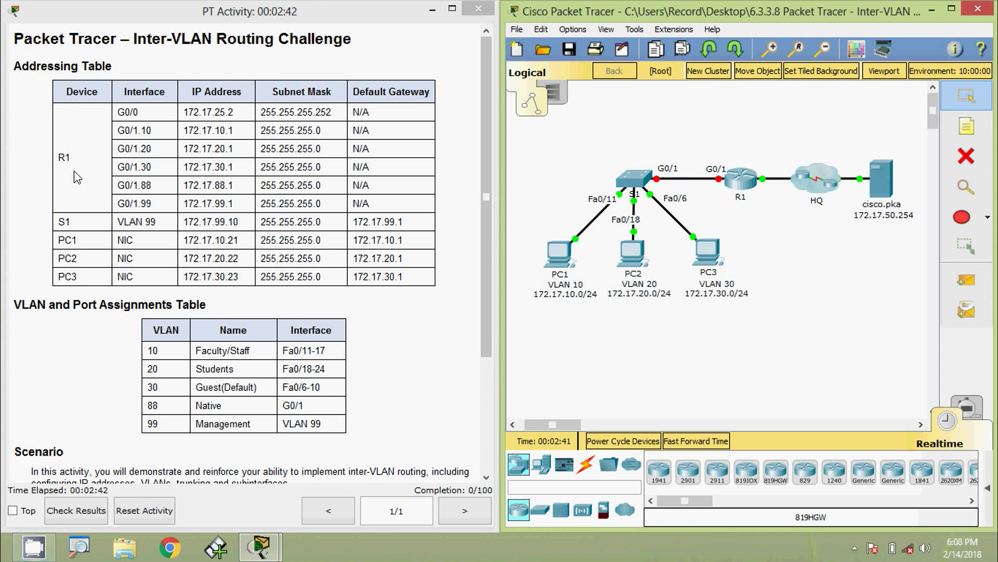
Review the Addressing Table, the VLAN and Port Assignments Table and the Requirements list of the activity instructions.
scroll(76, 318, down, 1)
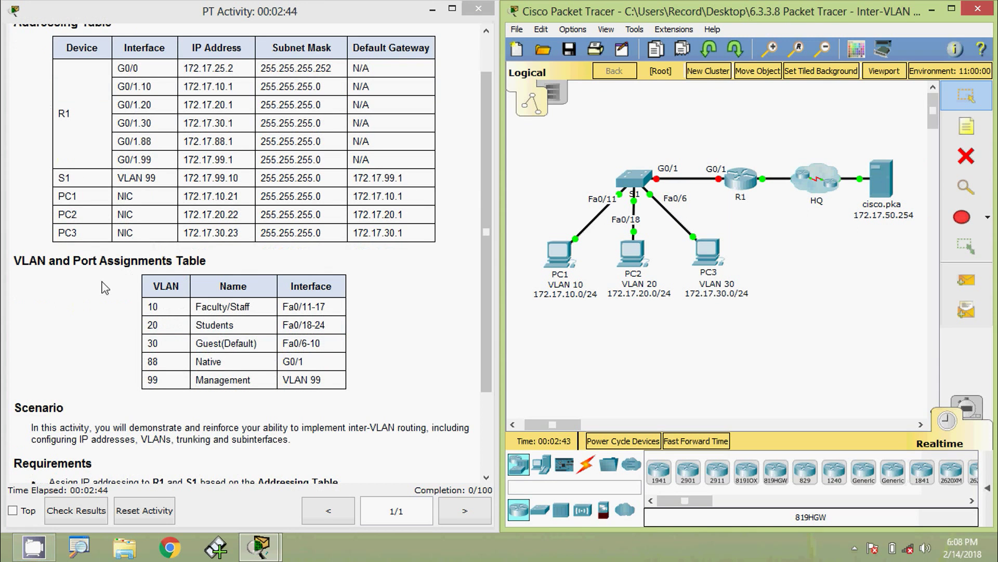
scroll(178, 343, down, 1)
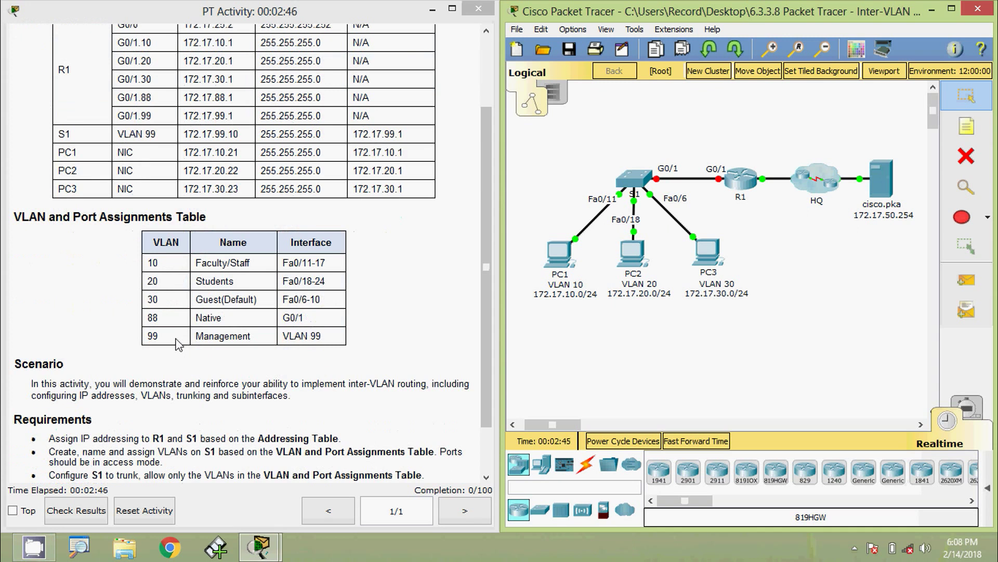
scroll(178, 343, down, 1)
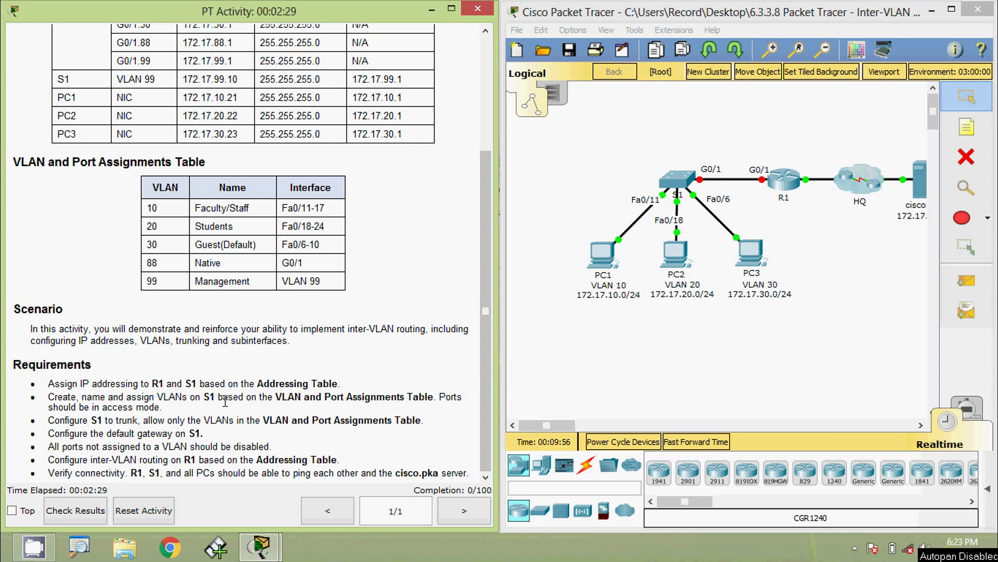
drag(488, 382, 424, 256)
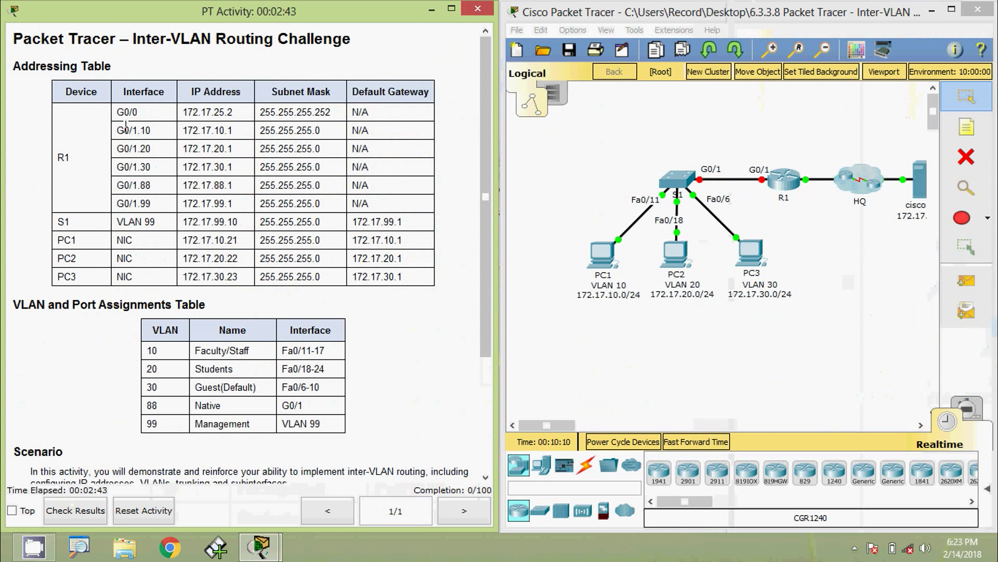
drag(120, 130, 152, 203)
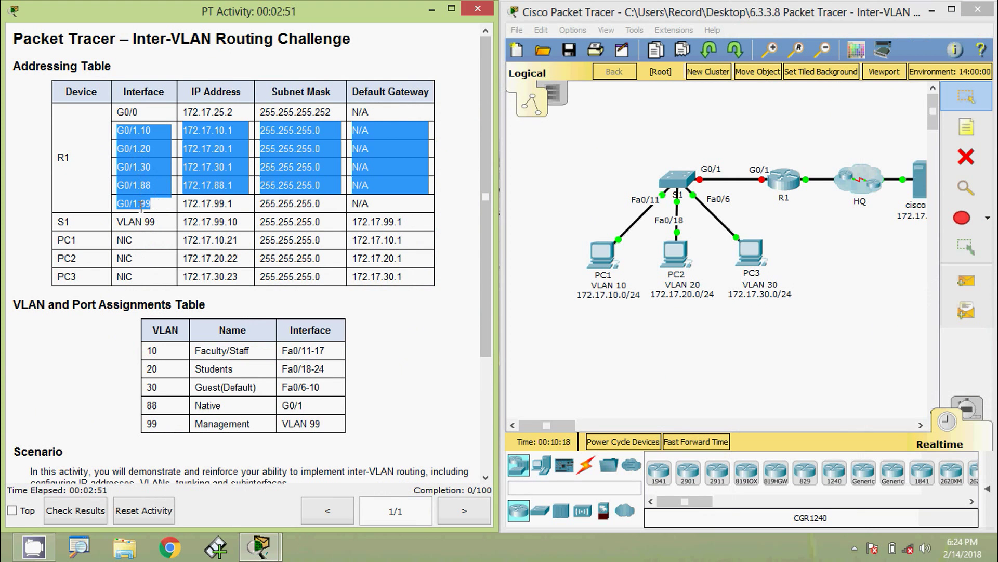
click(166, 231)
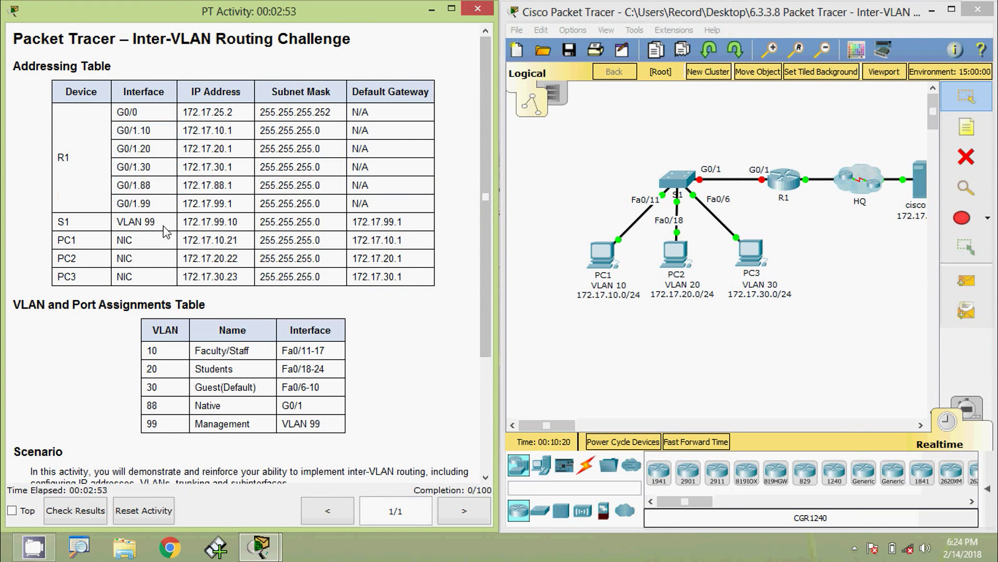
scroll(165, 231, down, 3)
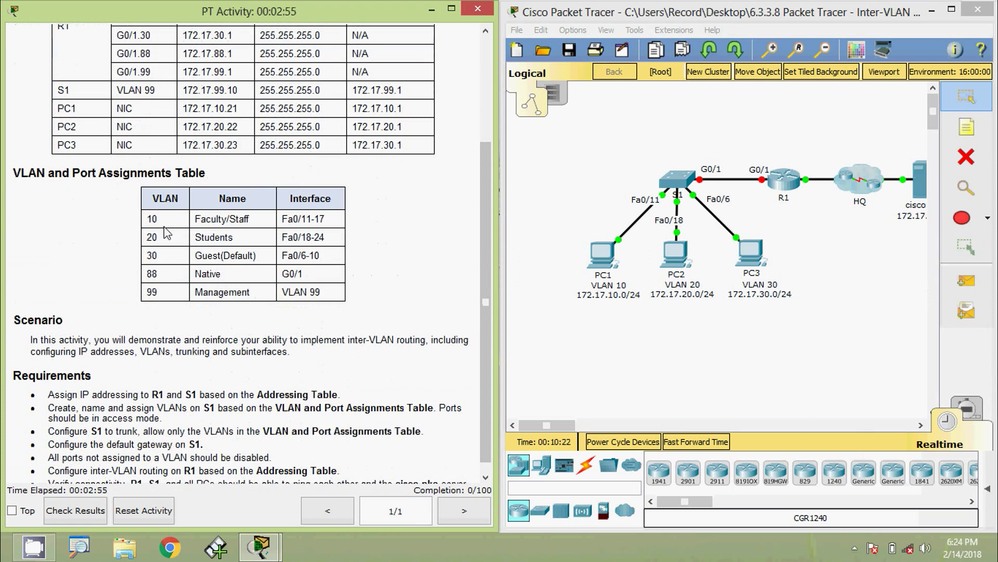
scroll(166, 232, down, 1)
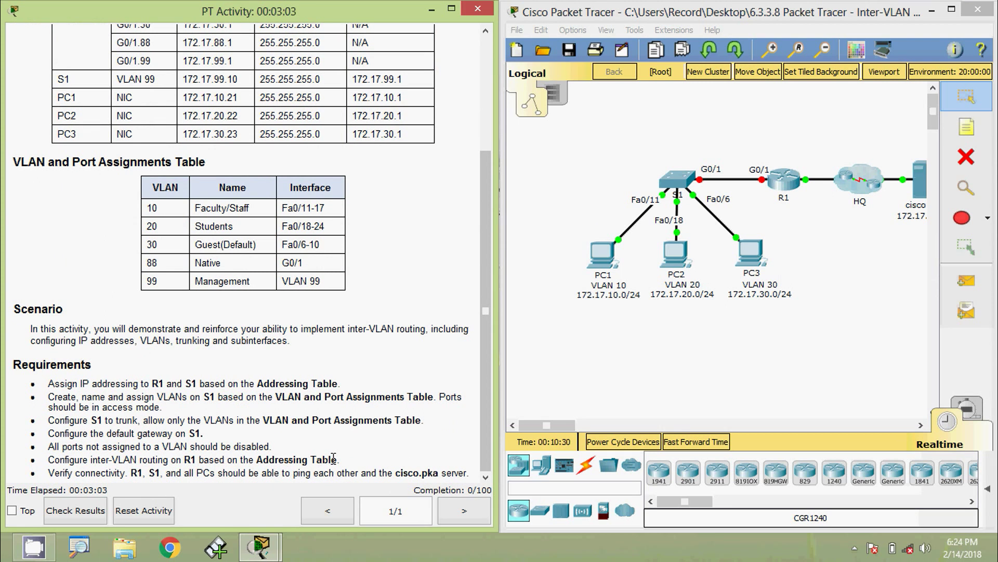
click(830, 247)
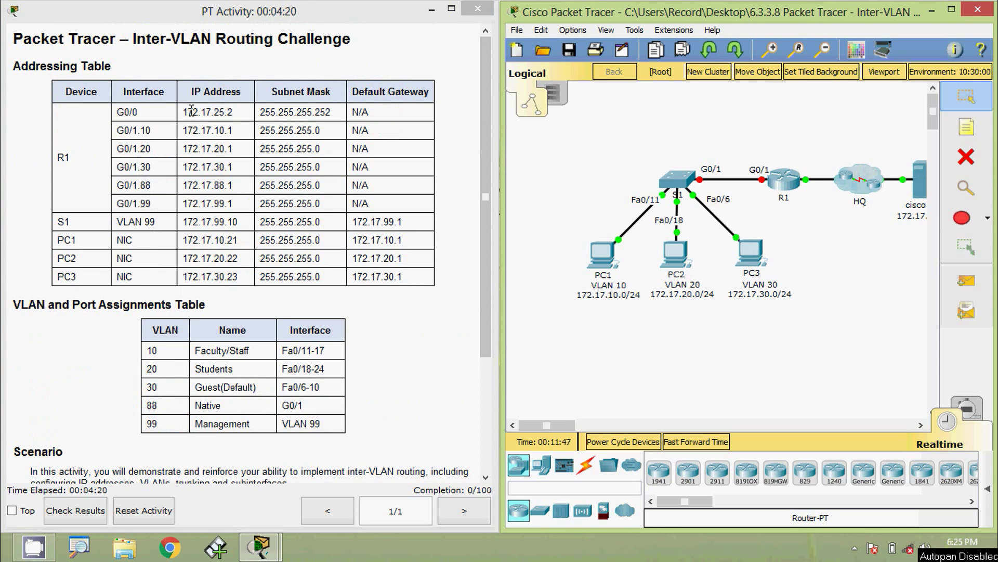
Copy the G0/0 address 172.17.25.2 from the Addressing Table and open the command line of router R1.
drag(183, 111, 232, 113)
key(ctrl+c)
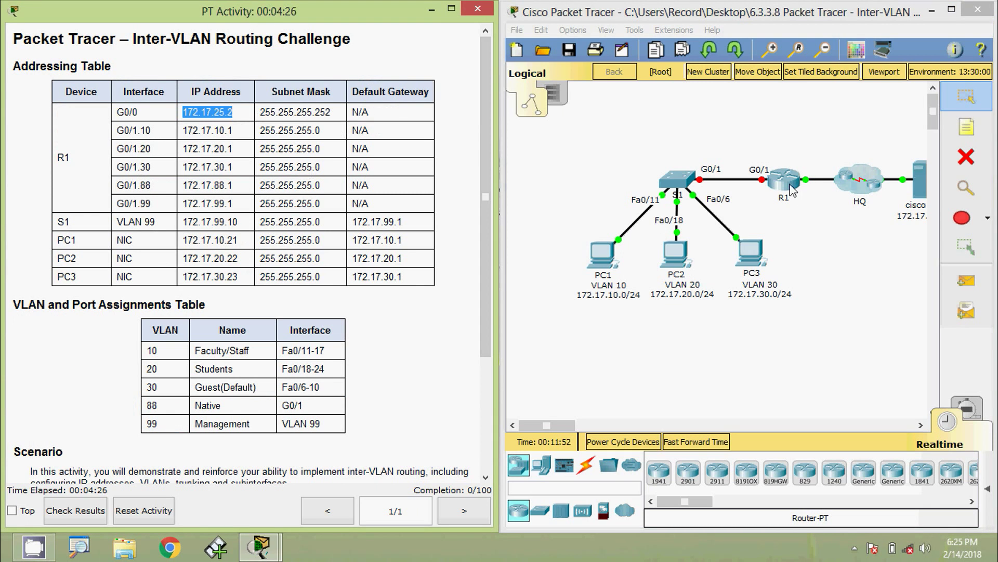
click(791, 185)
click(417, 134)
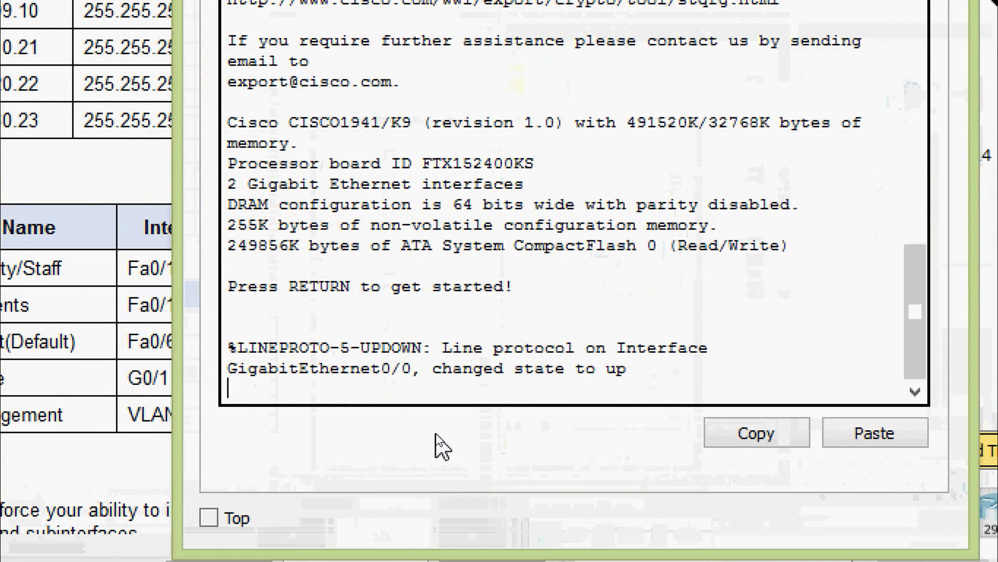
Enter privileged EXEC mode and global configuration mode on R1.
key(Return)
text(ena)
key(Tab)
key(Return)
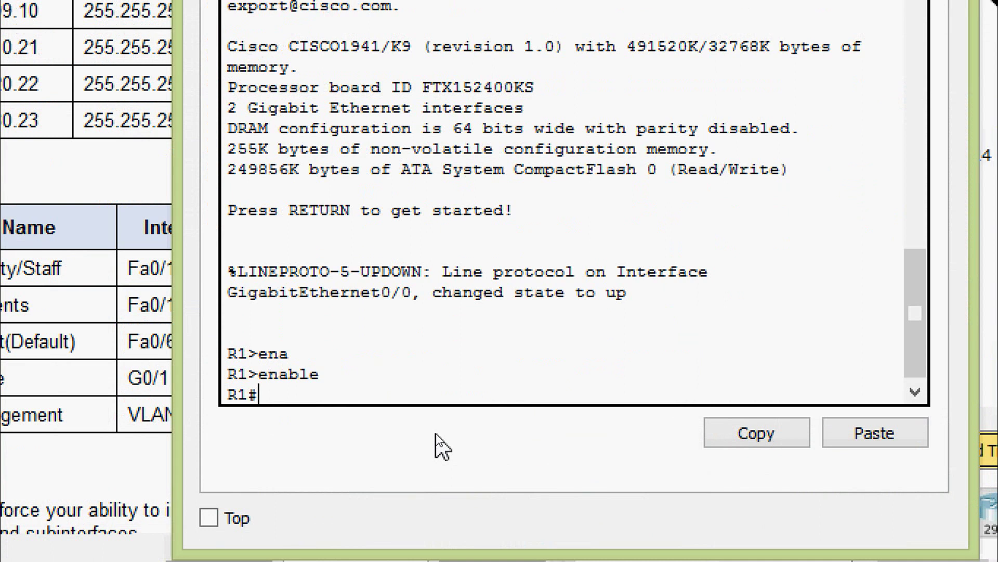
text(conf)
key(Tab)
text(t)
key(Tab)
key(Return)
Enter interface configuration mode for gigabitEthernet 0/0 on R1.
text(inter)
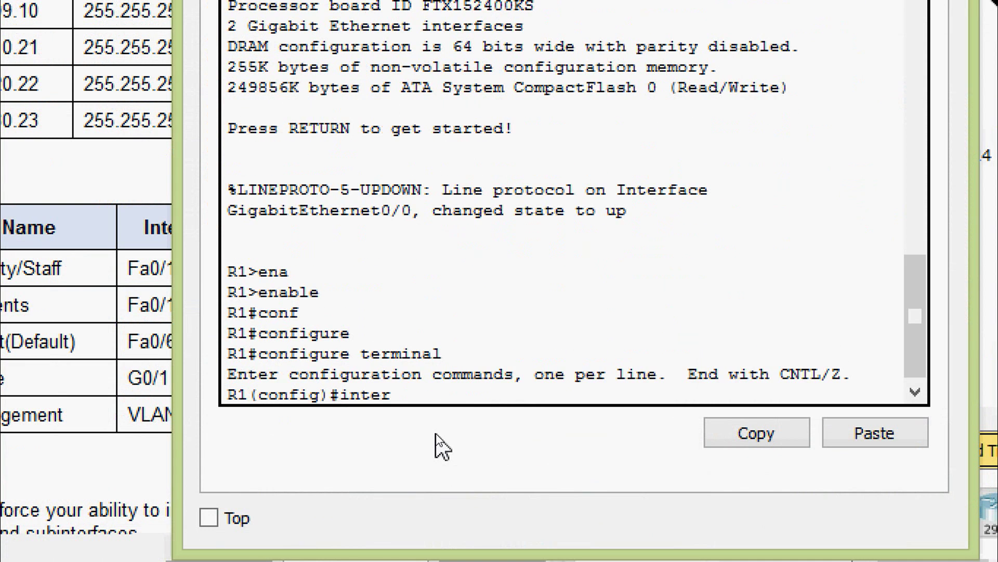
key(Tab)
text(gi)
key(Tab)
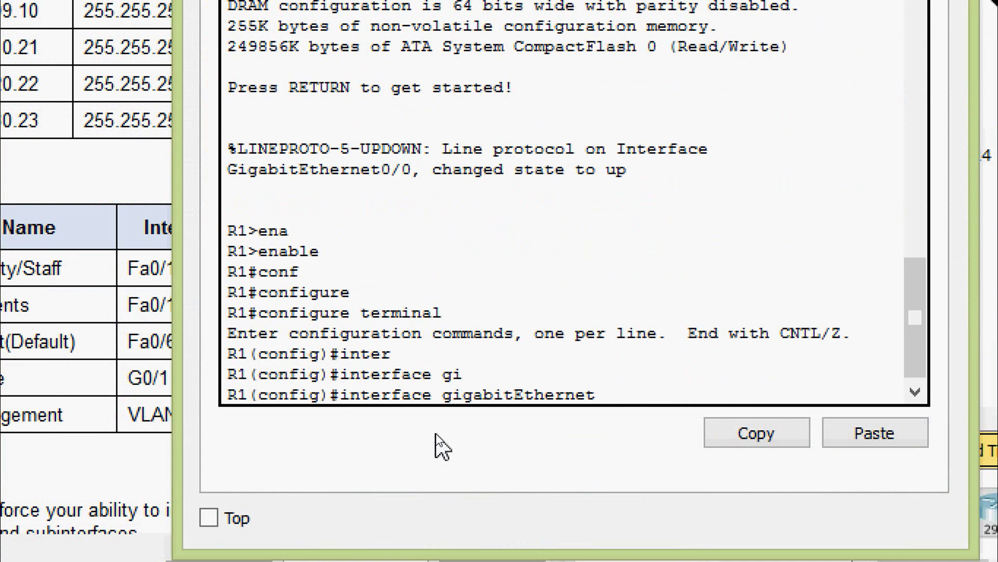
text(0/0)
key(Return)
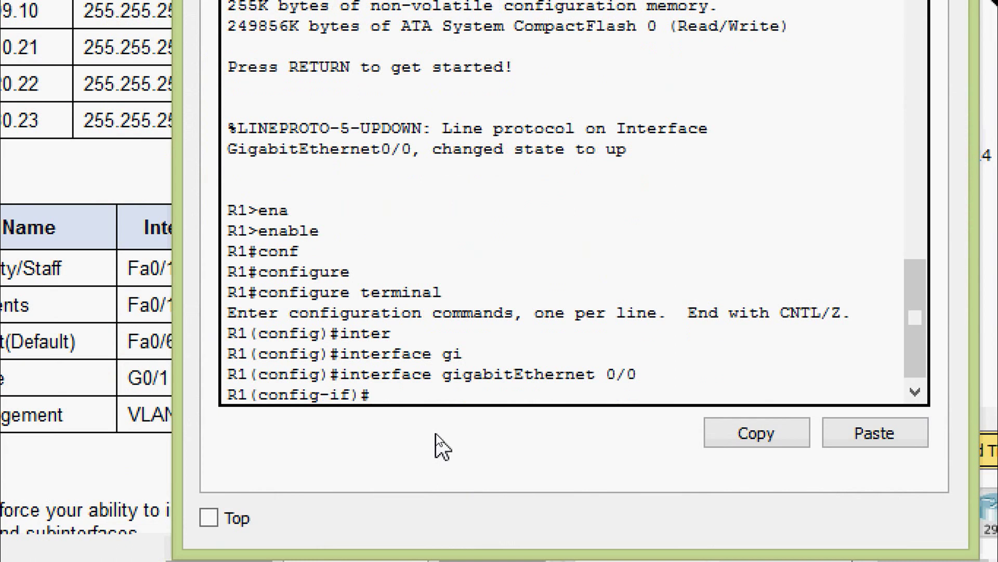
Assign IP address 172.17.25.2 with subnet mask 255.255.255.252 to R1's gigabitEthernet 0/0, reusing the copied address.
text(ip ad)
key(Tab)
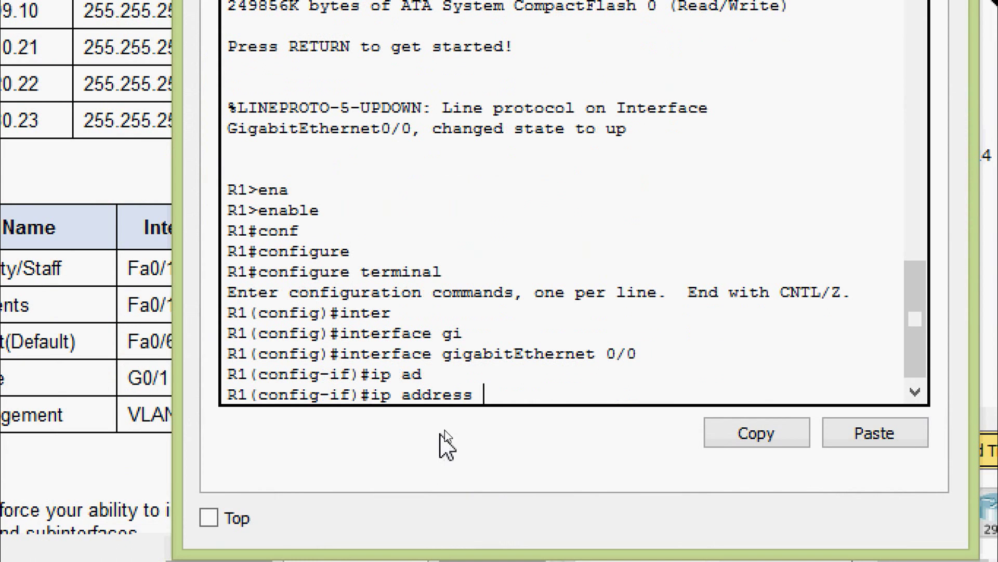
right_click(497, 403)
click(540, 446)
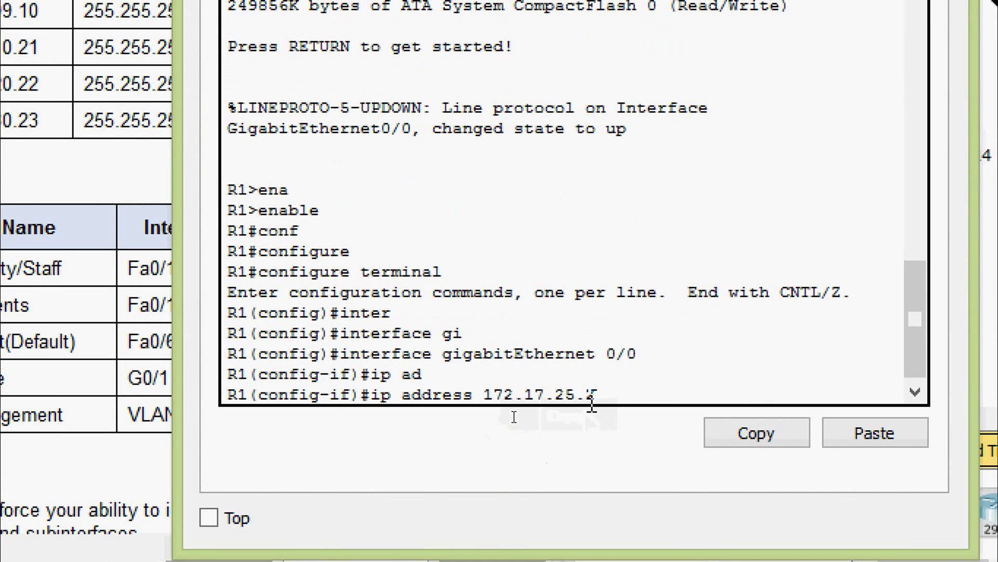
text(255.255)
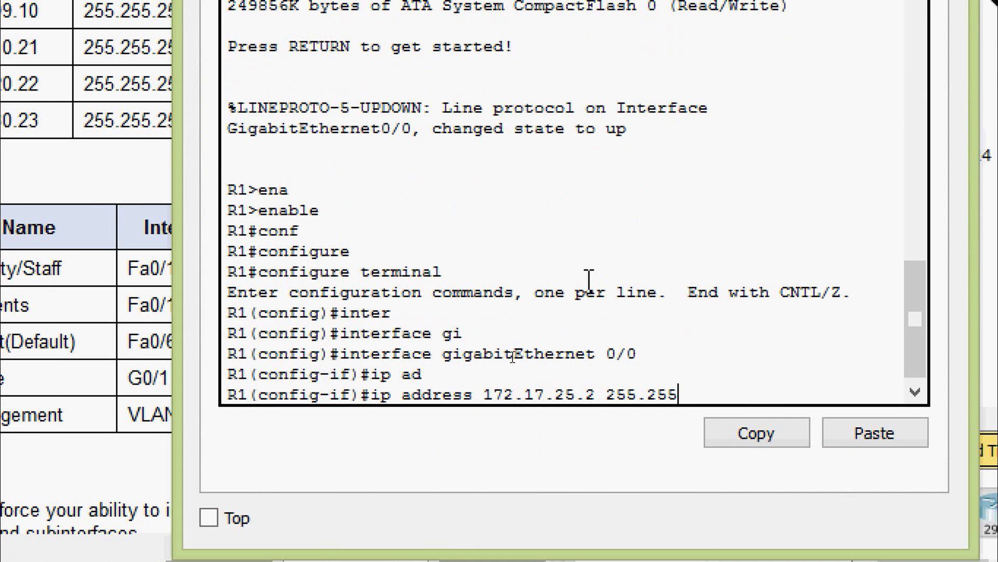
text(.255.252)
key(Return)
Enable R1's gigabitEthernet 0/0 interface with the no shutdown command.
text(no sh)
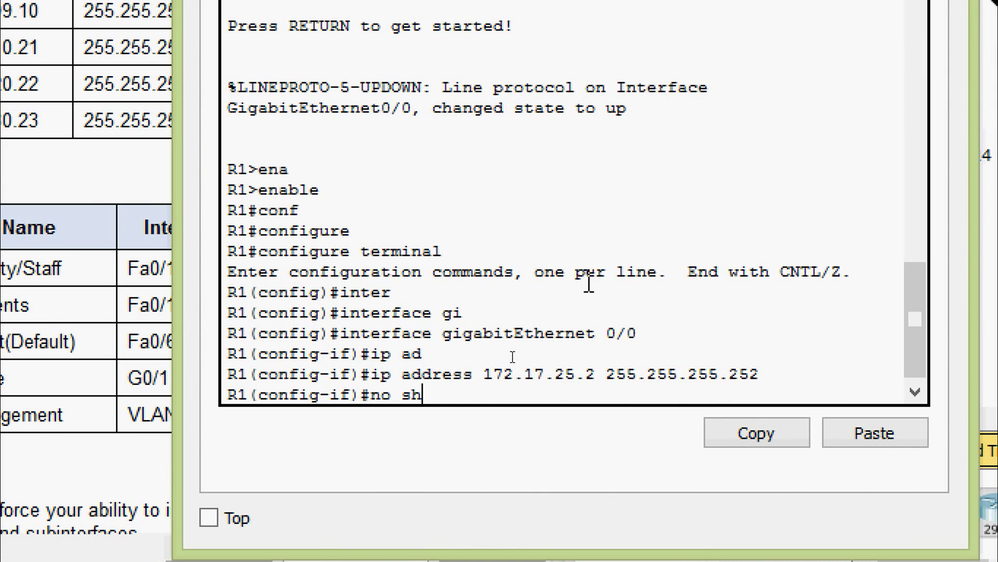
text(ut)
key(Tab)
key(Return)
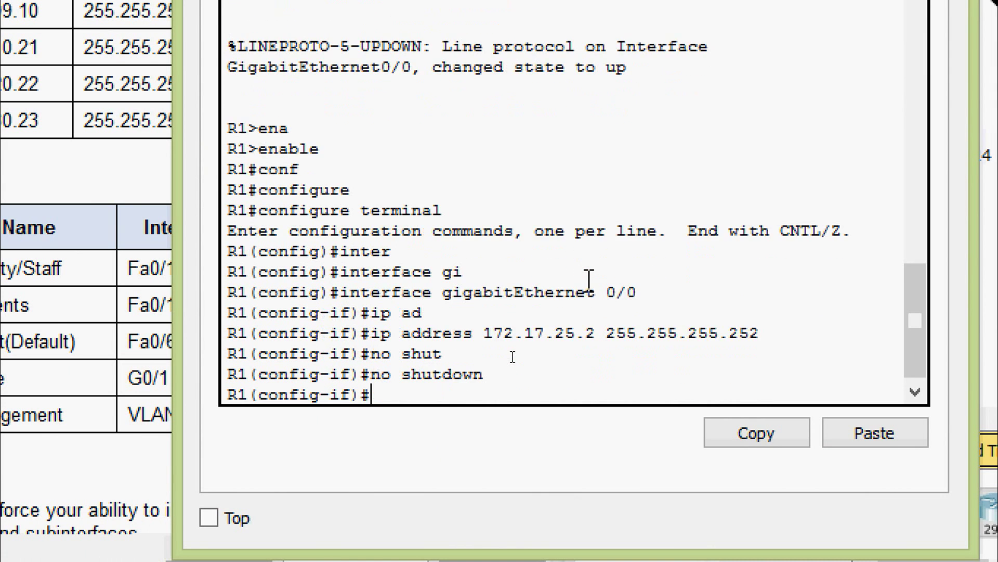
key(Return)
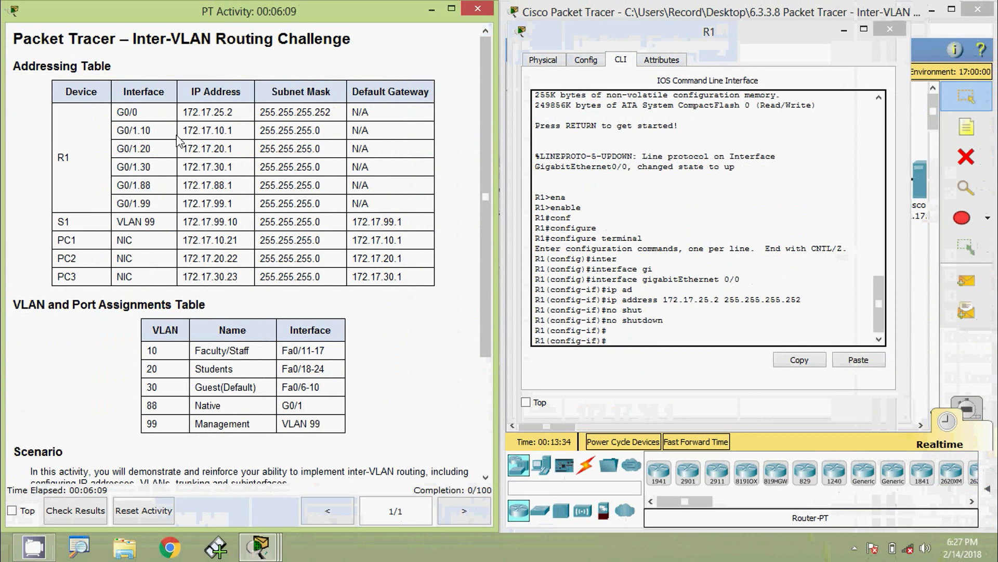
Copy the G0/1.10 address 172.17.10.1 from the Addressing Table and return to R1's command line.
drag(182, 130, 235, 130)
key(ctrl+c)
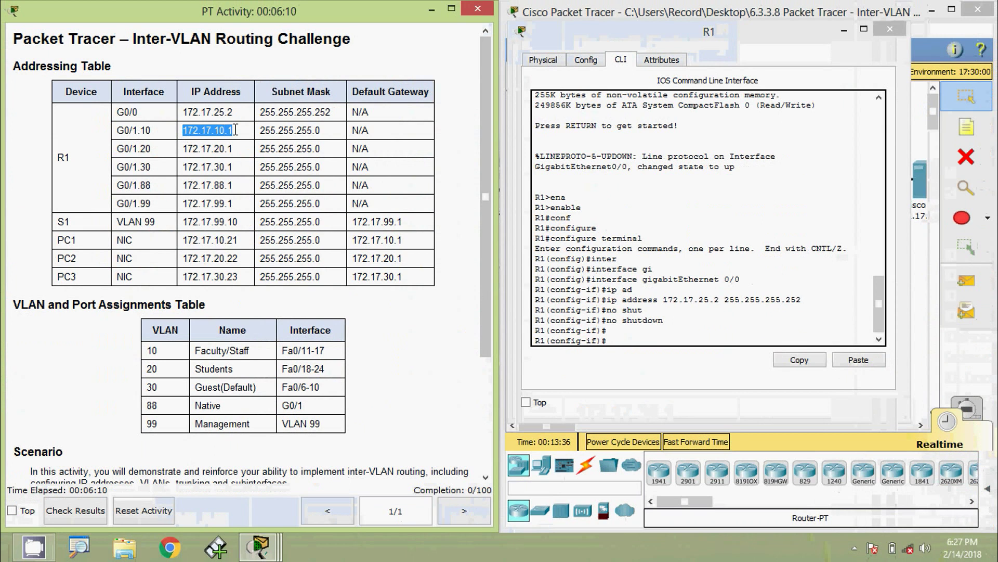
click(646, 341)
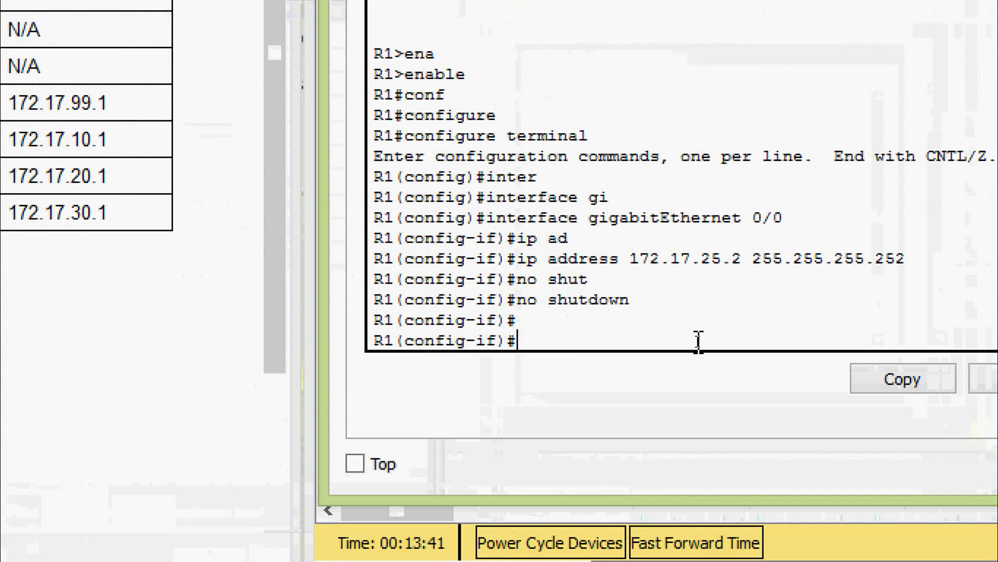
Exit the gigabitEthernet 0/0 configuration and create subinterface gigabitEthernet 0/1.10 on R1.
text(exit)
key(Return)
text(inter)
key(Tab)
text(gi)
key(Tab)
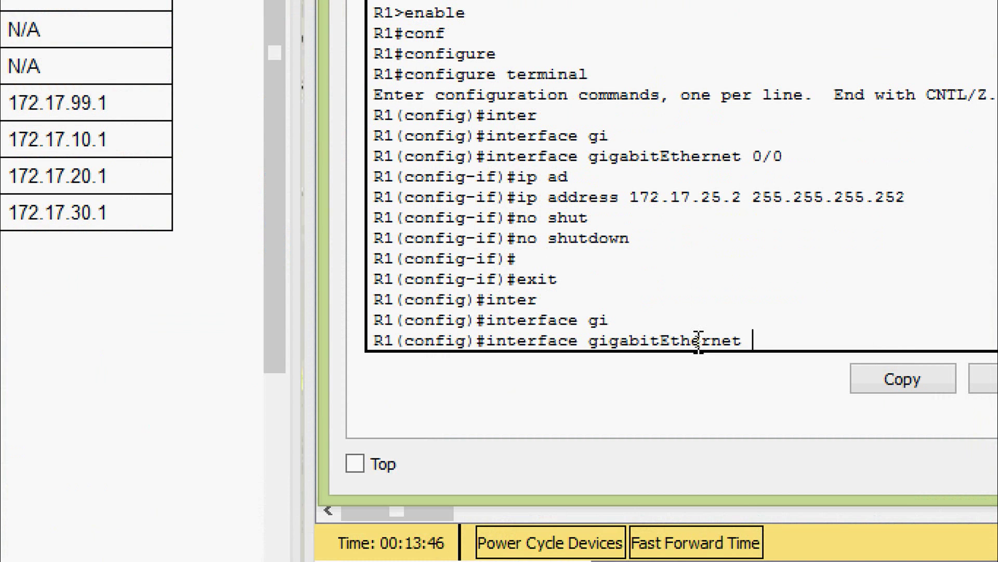
text(0/1.10)
key(Return)
key(Return)
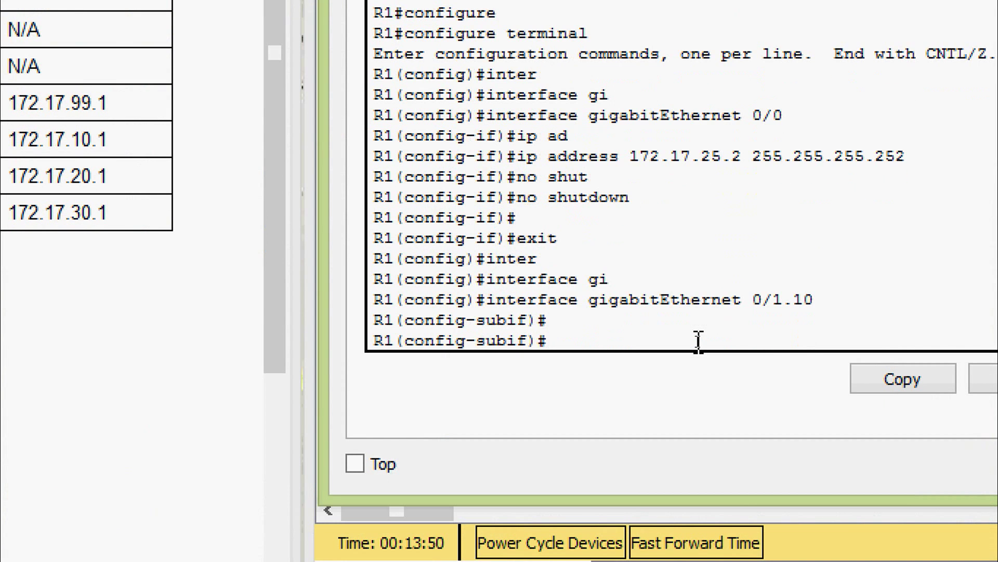
Set the encapsulation of subinterface 0/1.10 to dot1Q with VLAN ID 10, consulting the command help for the parameter.
text(en)
key(Tab)
text(do)
key(Tab)
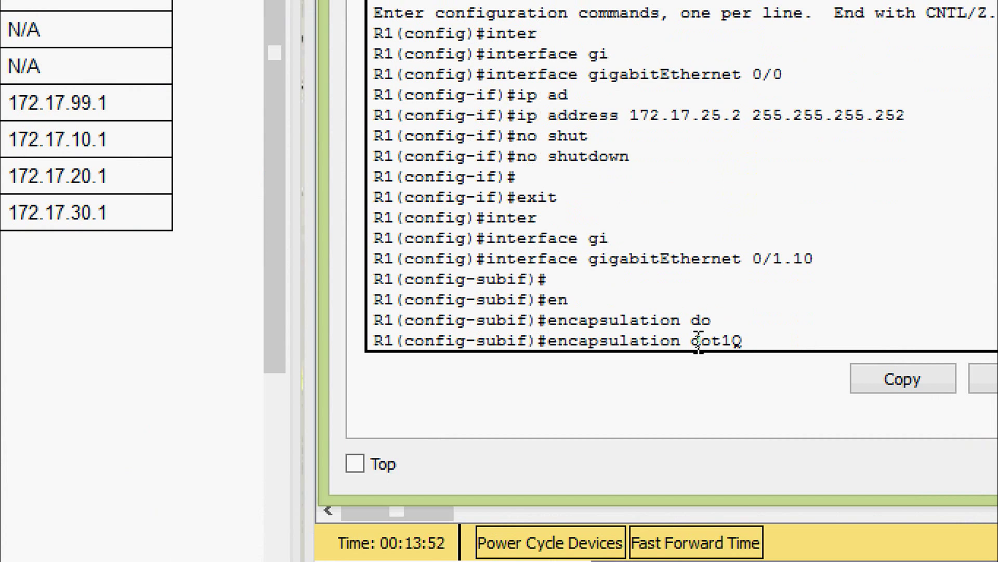
text(?)
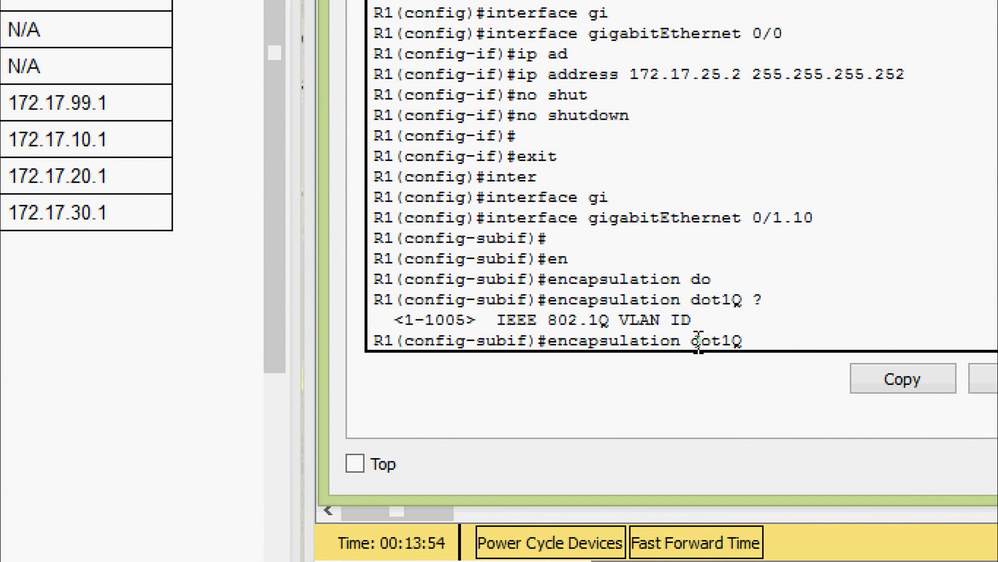
text(10)
key(Return)
Assign IP address 172.17.10.1 with subnet mask 255.255.255.0 to subinterface 0/1.10, reusing the copied address.
text(ip ad)
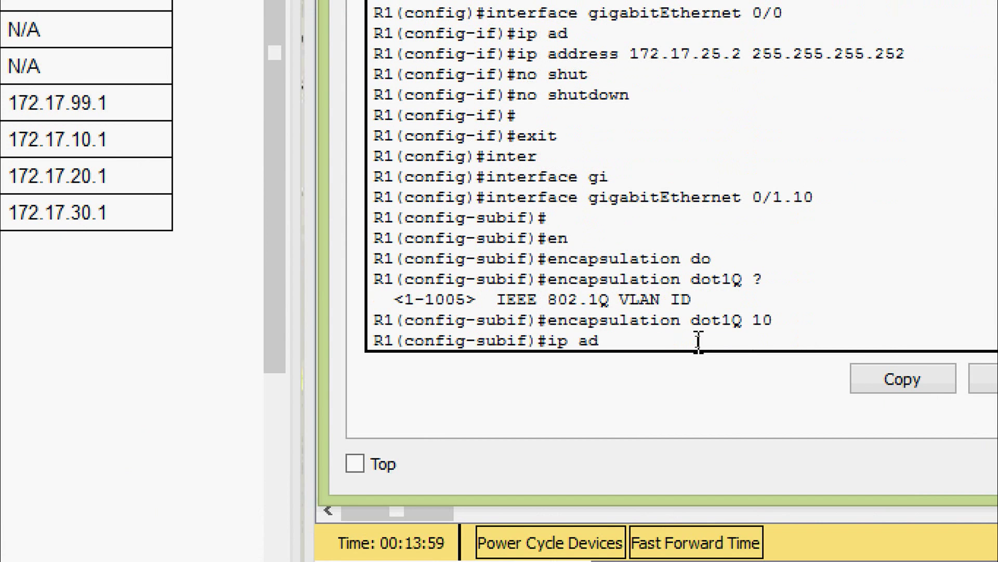
key(Tab)
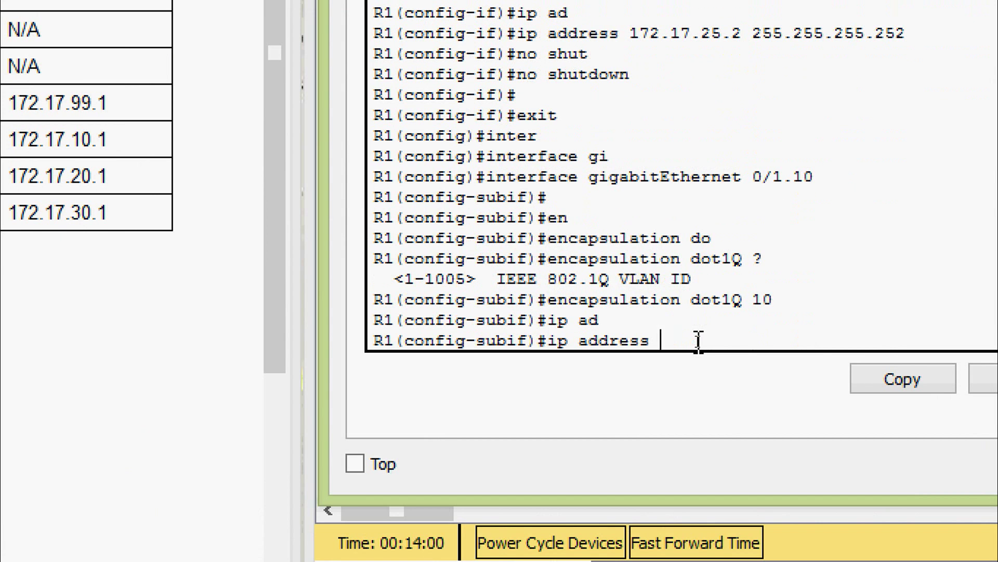
right_click(698, 341)
click(710, 387)
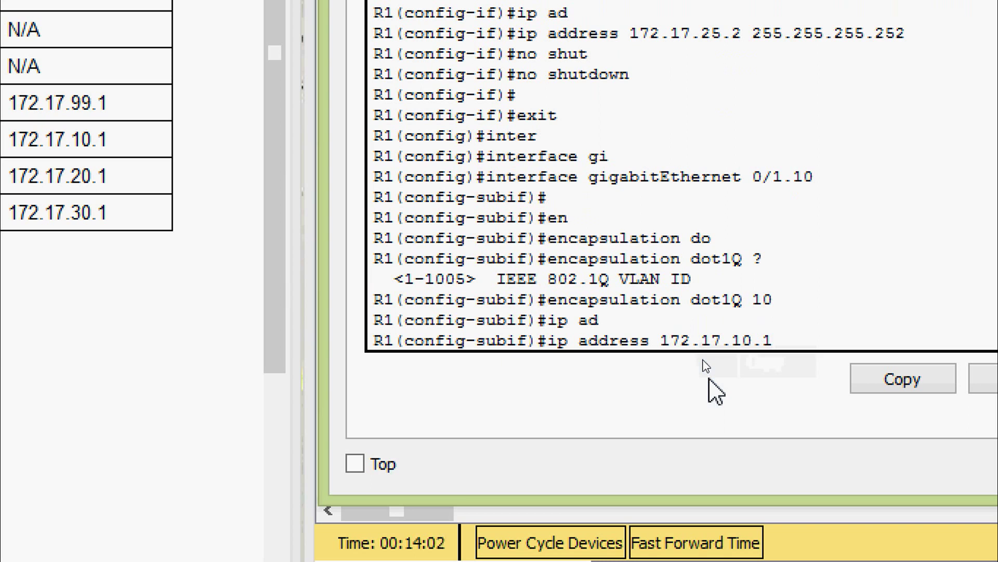
text(?)
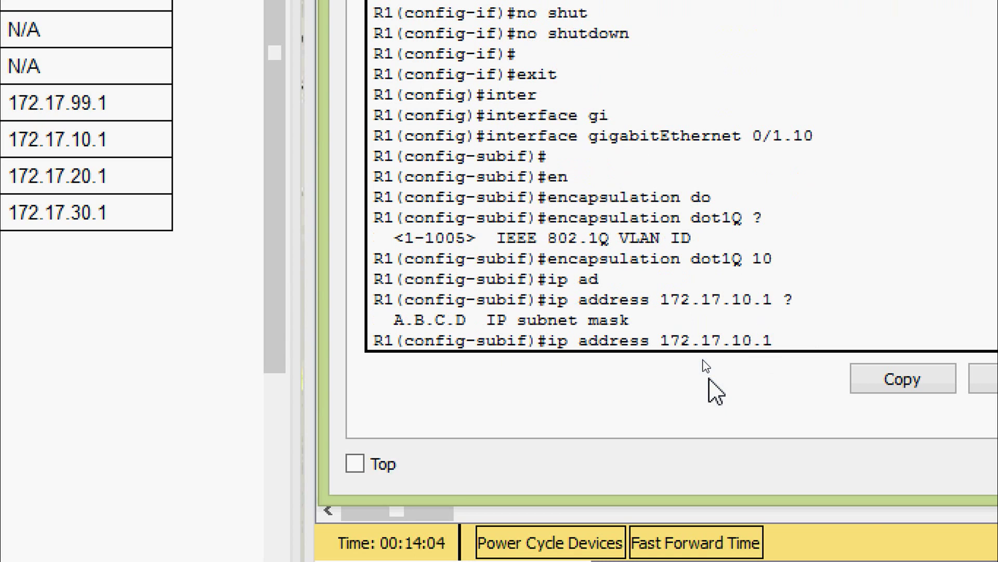
text(255.255.255)
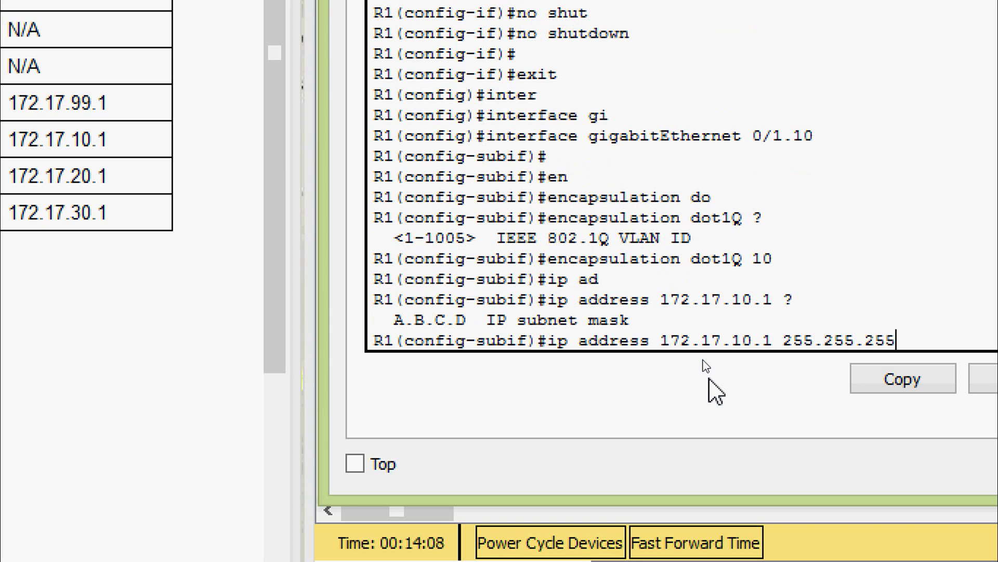
text(.0)
key(Return)
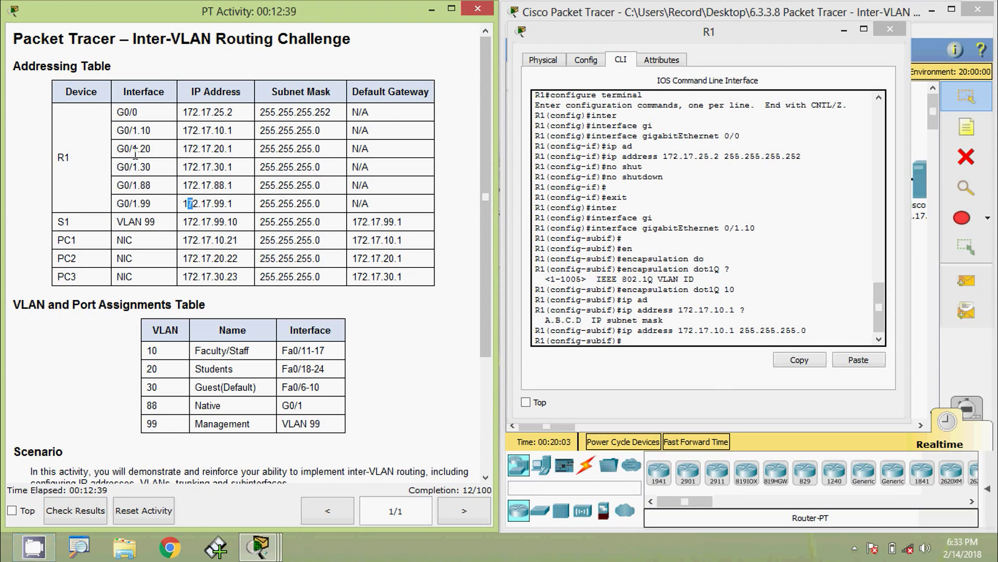
Copy the G0/1.20 address 172.17.20.1 from the Addressing Table and return to R1's command line.
drag(183, 149, 236, 152)
key(ctrl+c)
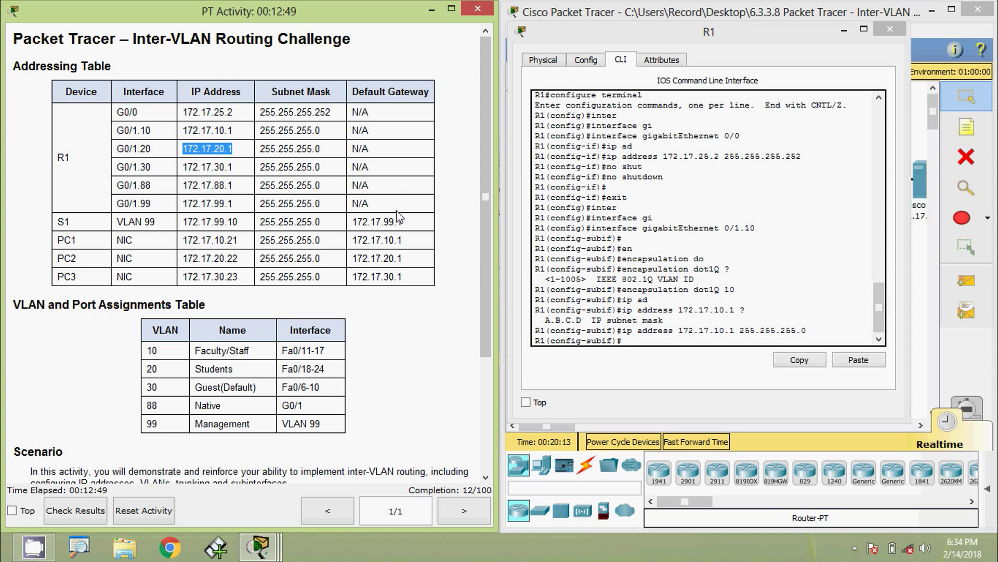
click(650, 343)
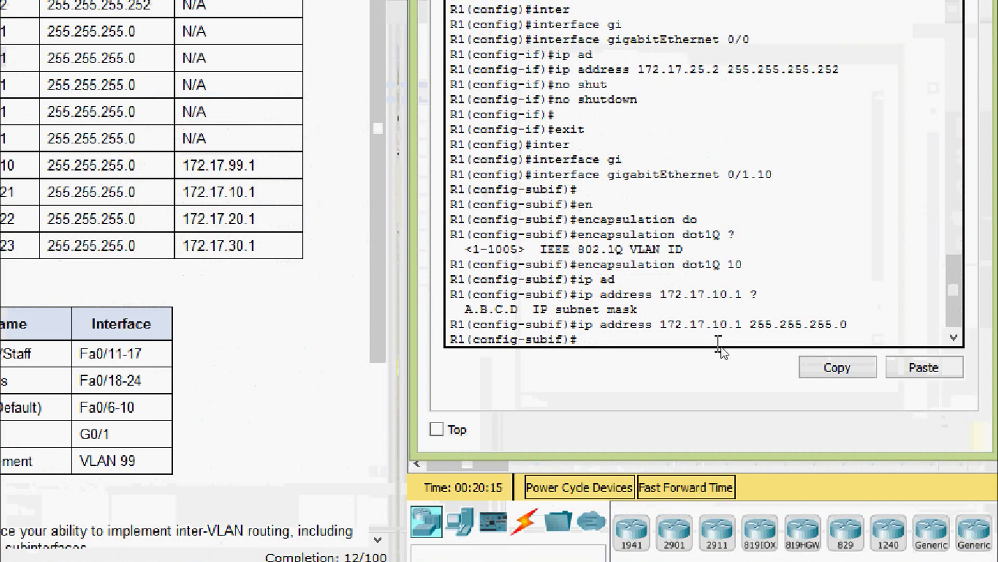
Exit the subinterface 0/1.10 configuration and create subinterface gigabitEthernet 0/1.20 on R1, reusing the earlier interface command.
text(exit)
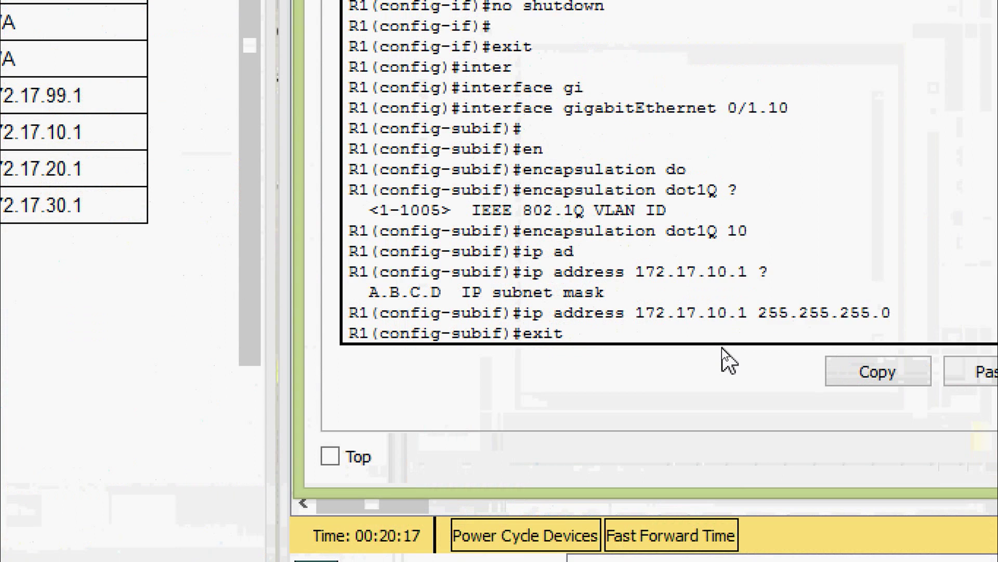
key(Return)
key(Up)
key(Up)
key(Up)
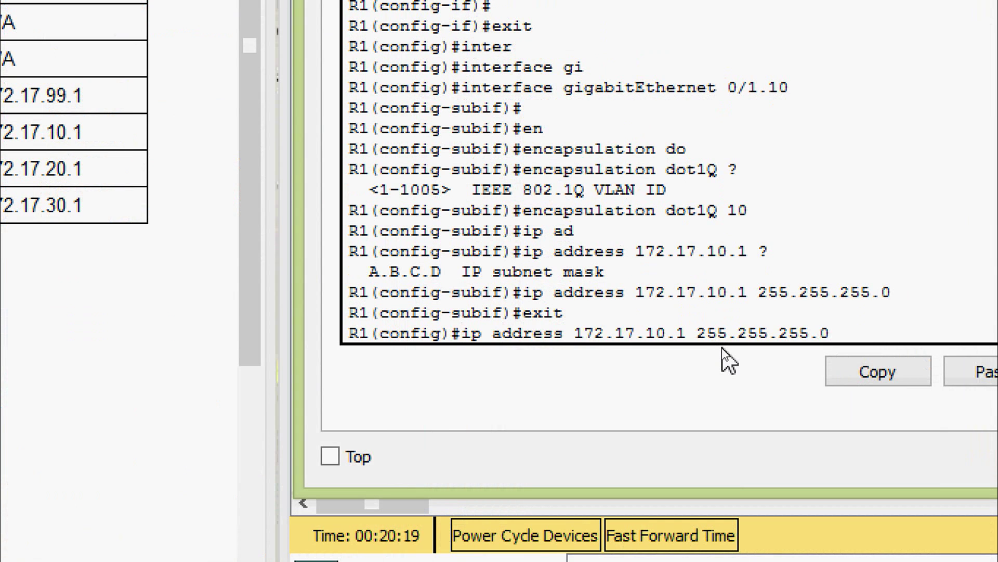
key(Up)
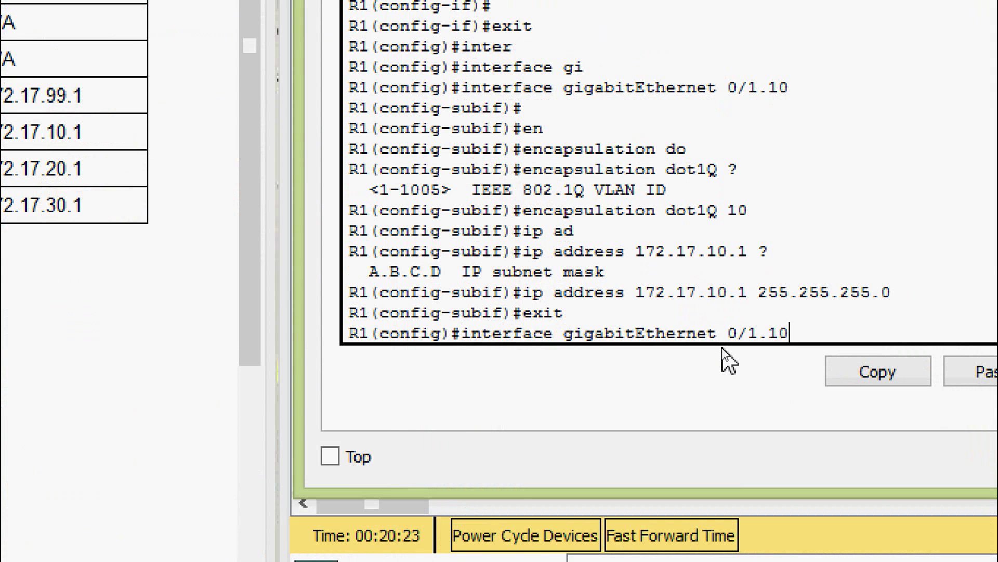
key(BackSpace)
key(BackSpace)
text(20)
key(Return)
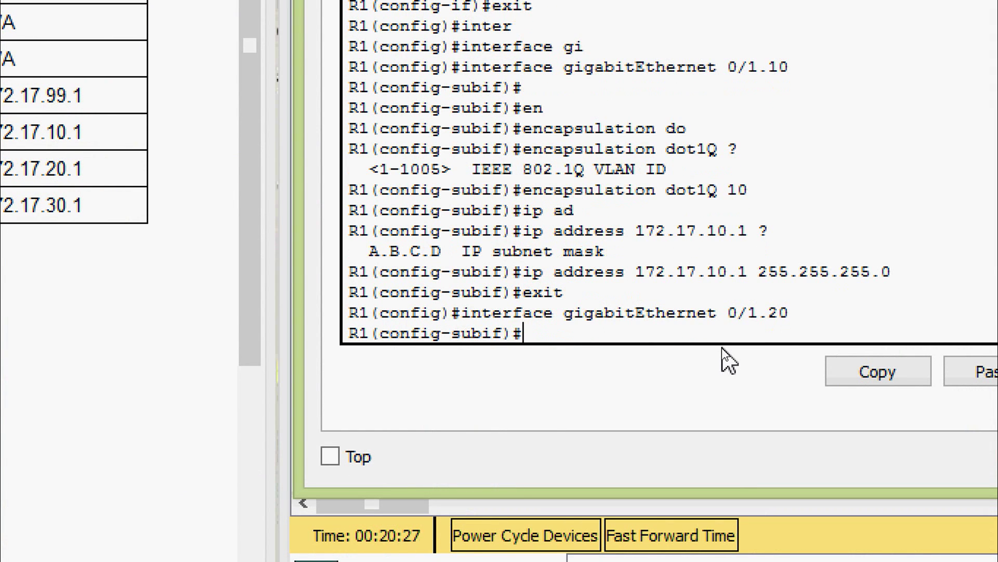
Set the encapsulation of subinterface 0/1.20 to dot1Q with VLAN ID 20.
text(en)
key(Tab)
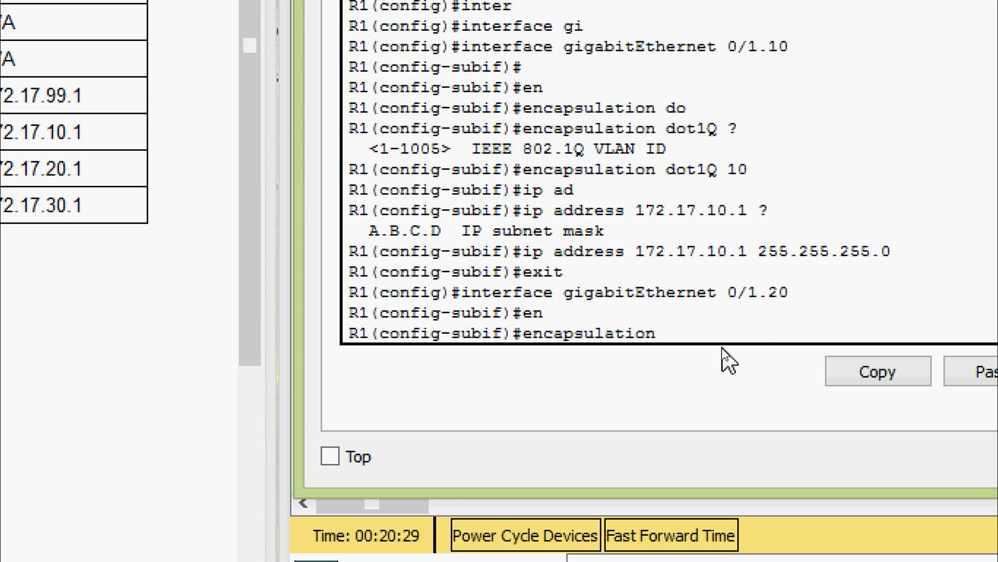
text(do)
key(Tab)
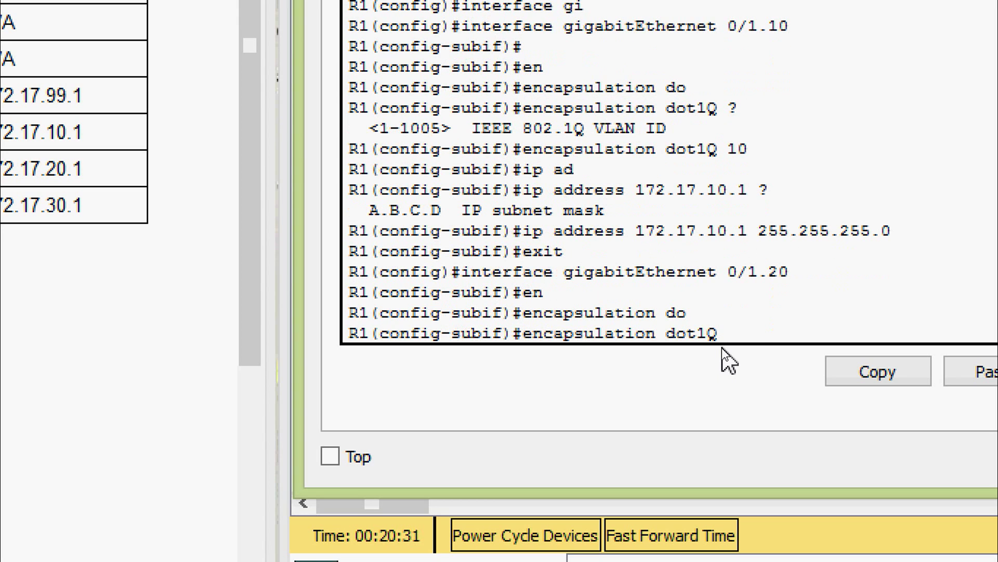
text(20)
key(Return)
Assign the copied IP address 172.17.20.1 with subnet mask 255.255.255.0 to subinterface 0/1.20.
text(ip ad)
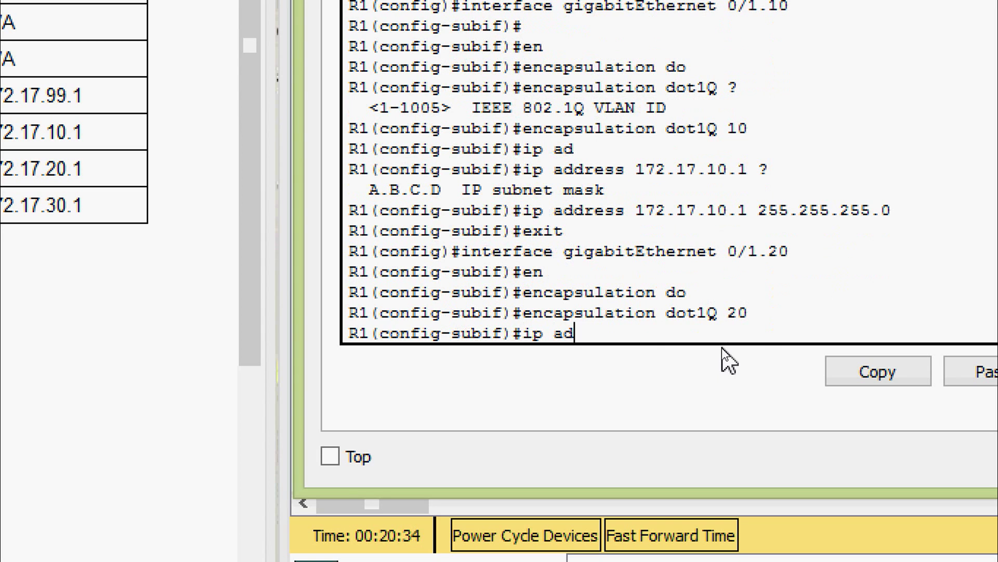
key(Tab)
right_click(715, 332)
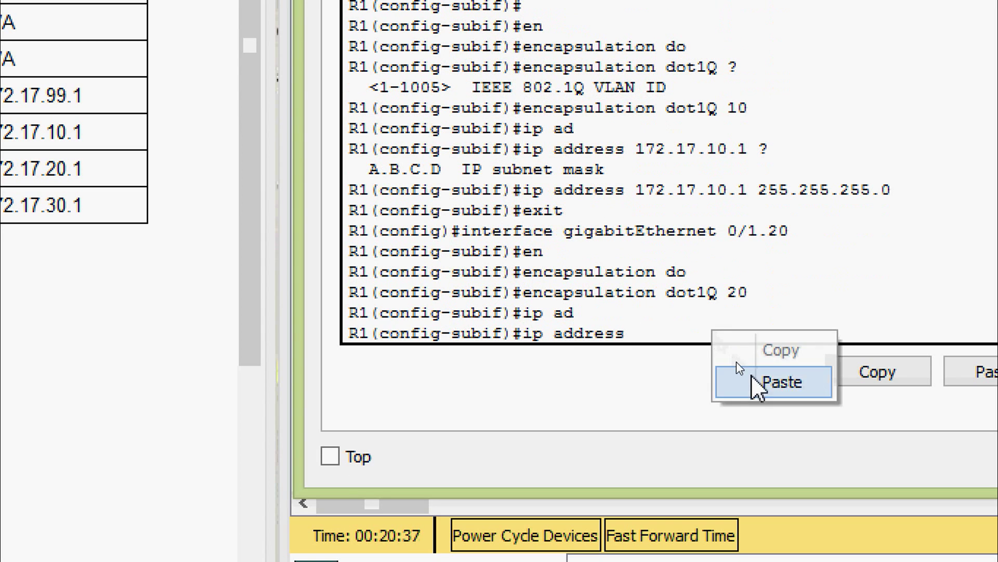
click(757, 381)
text(?)
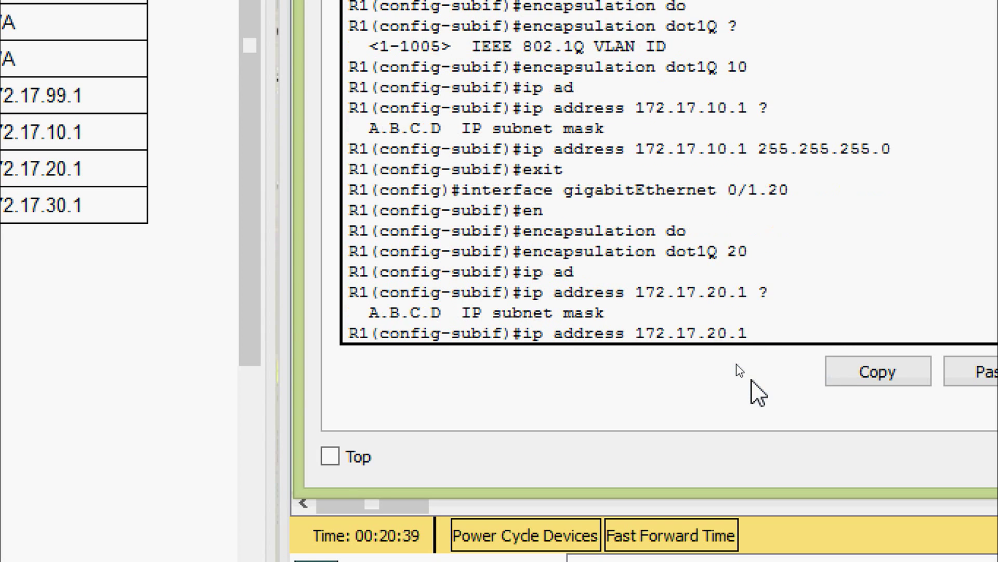
text(255.26)
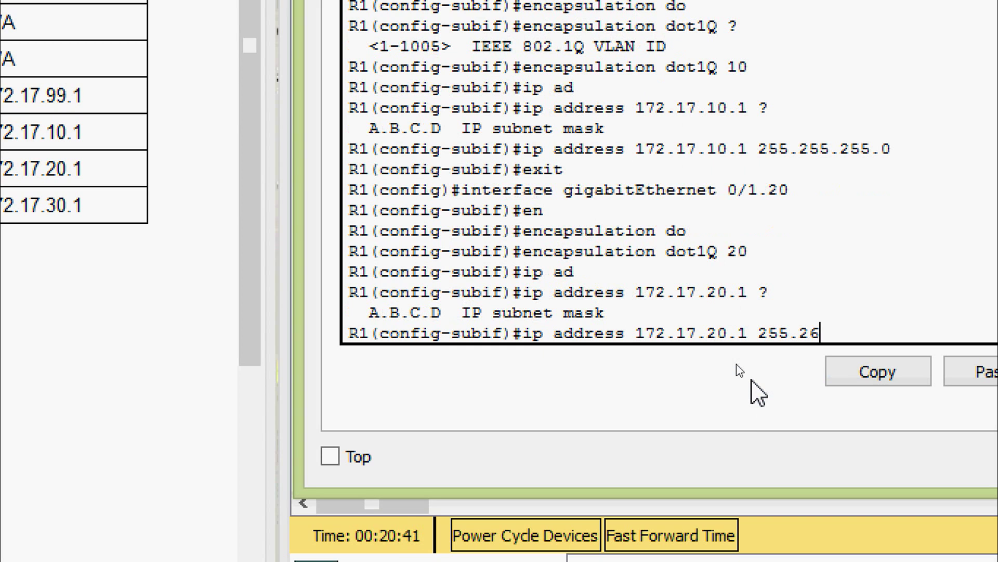
text(55.255.0)
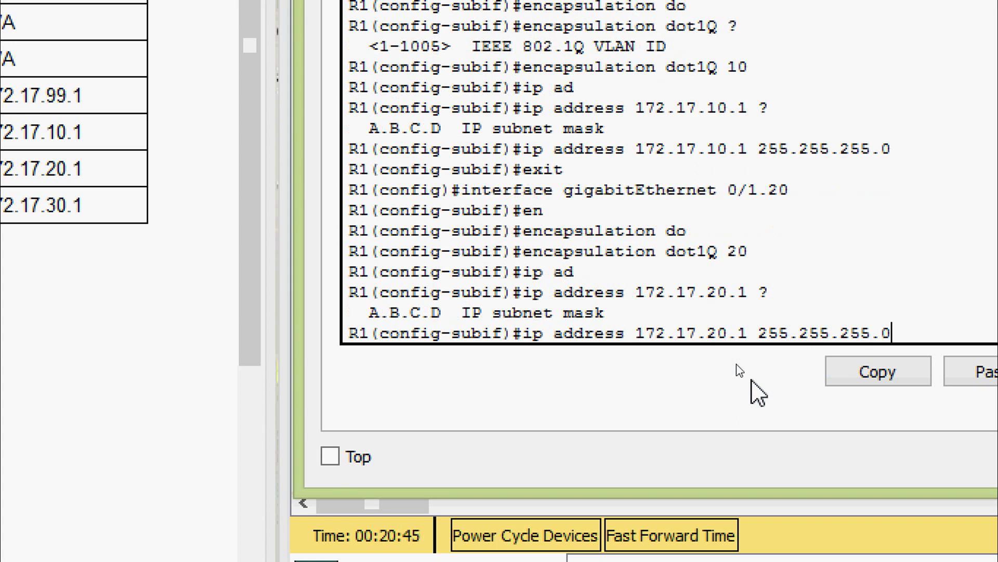
key(Return)
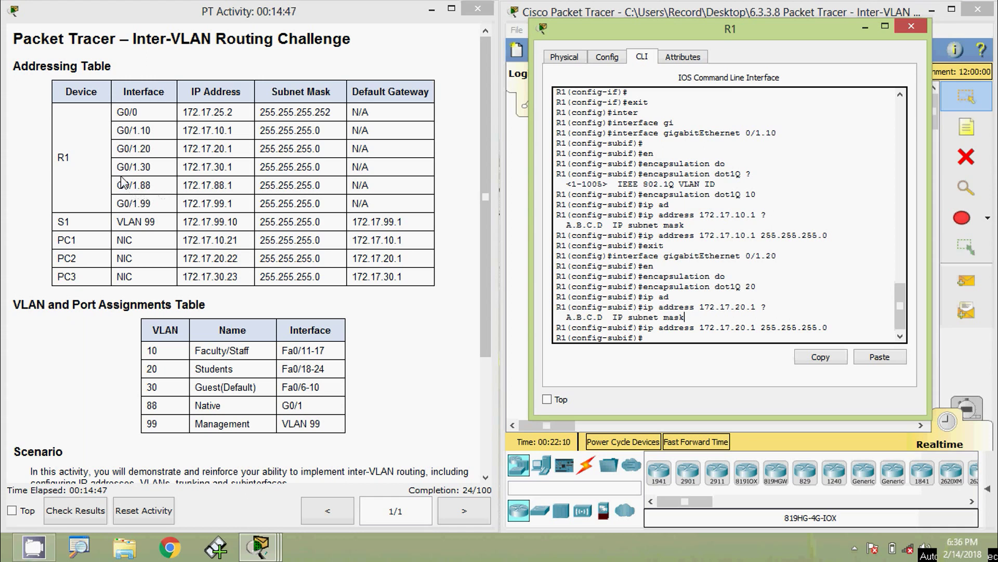
Copy the G0/1.30 address 172.17.30.1 from the Addressing Table and create subinterface gigabitEthernet 0/1.30 on R1.
drag(182, 168, 239, 171)
key(ctrl+c)
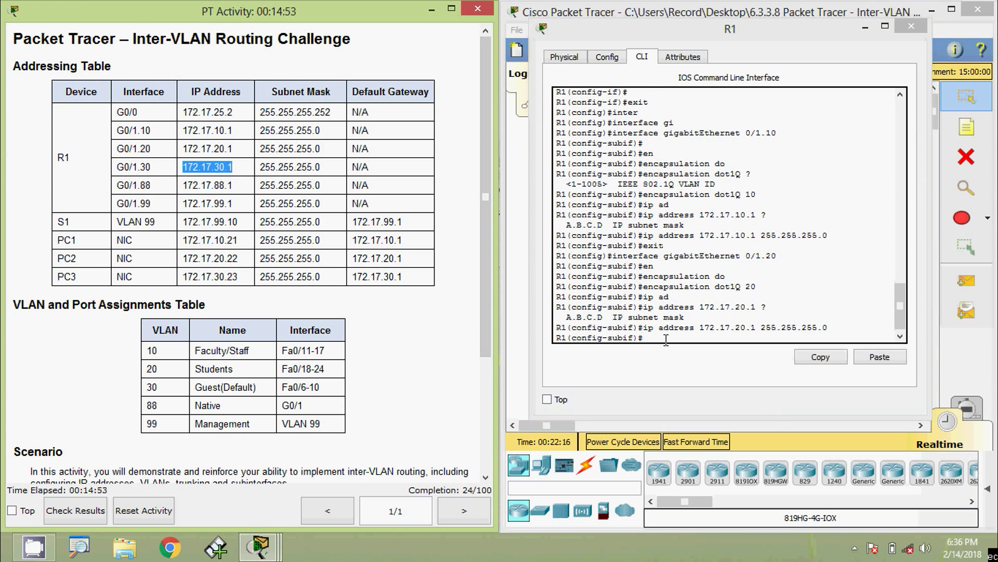
text(exit)
key(Return)
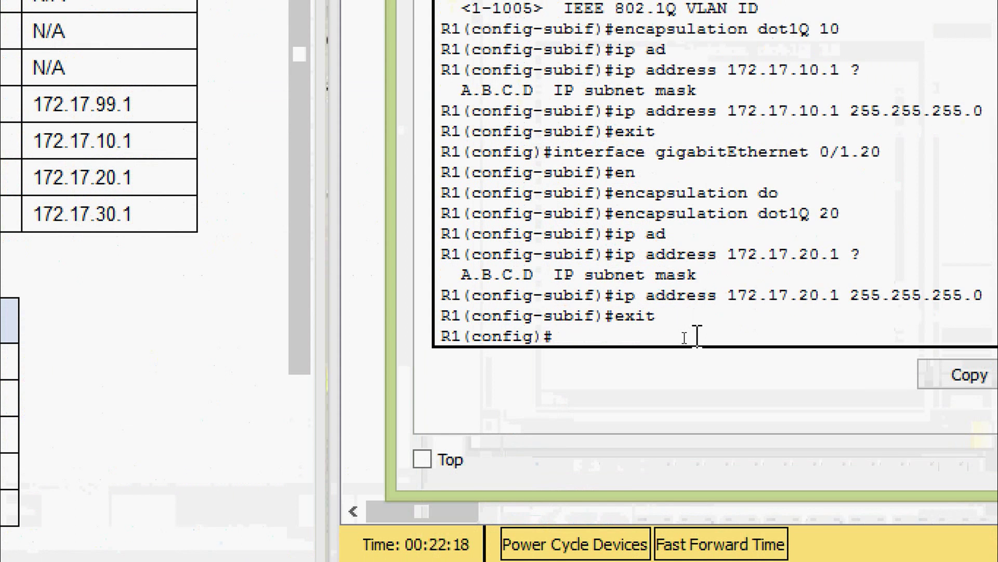
text(inter)
key(Tab)
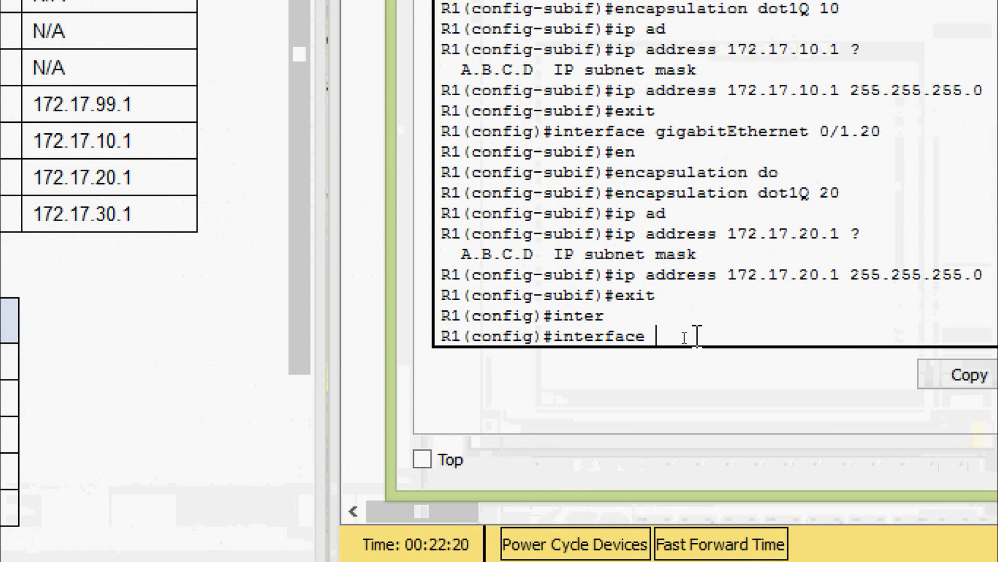
text(gi)
key(Tab)
text(0/)
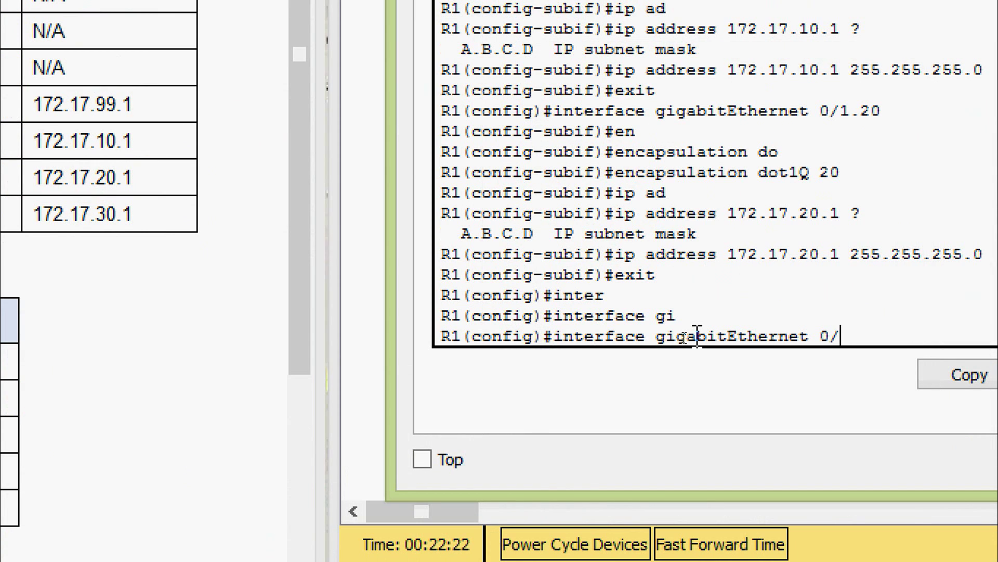
text(1.30)
key(Return)
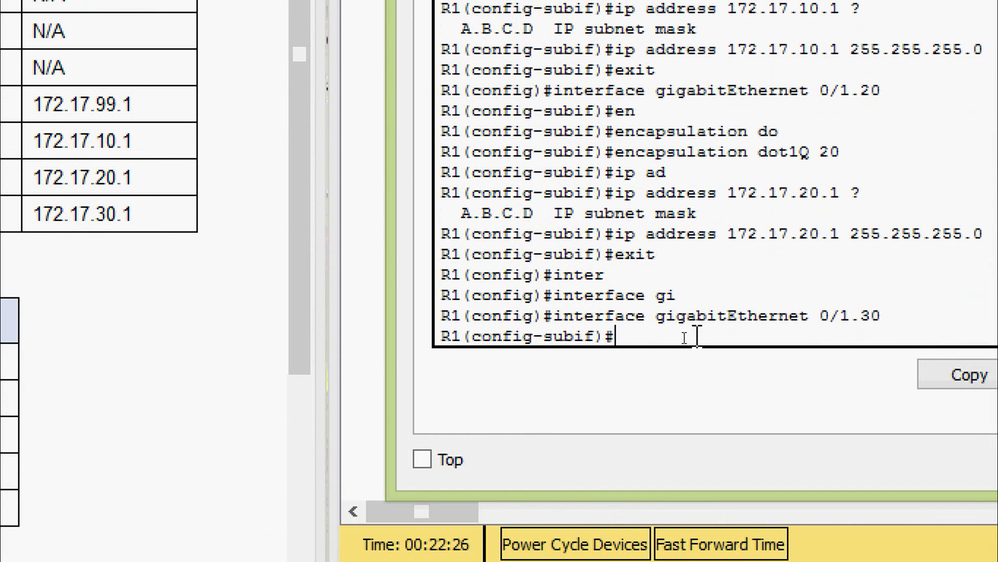
Set the encapsulation of subinterface 0/1.30 to dot1Q with VLAN ID 30.
text(en)
key(Tab)
text(do)
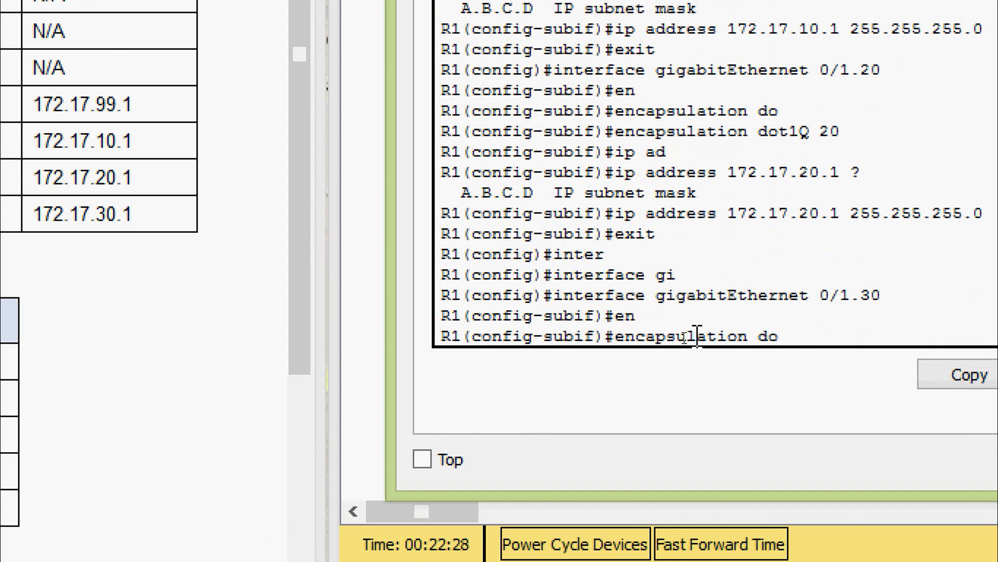
key(Tab)
text(30)
key(Return)
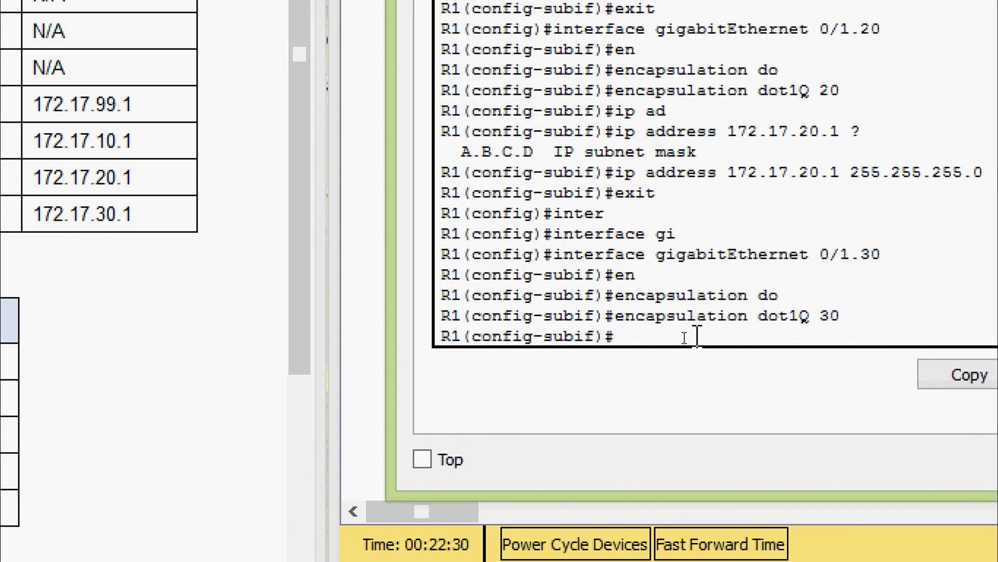
Assign the copied IP address 172.17.30.1 with subnet mask 255.255.255.0 to subinterface 0/1.30.
text(ip ad)
key(Tab)
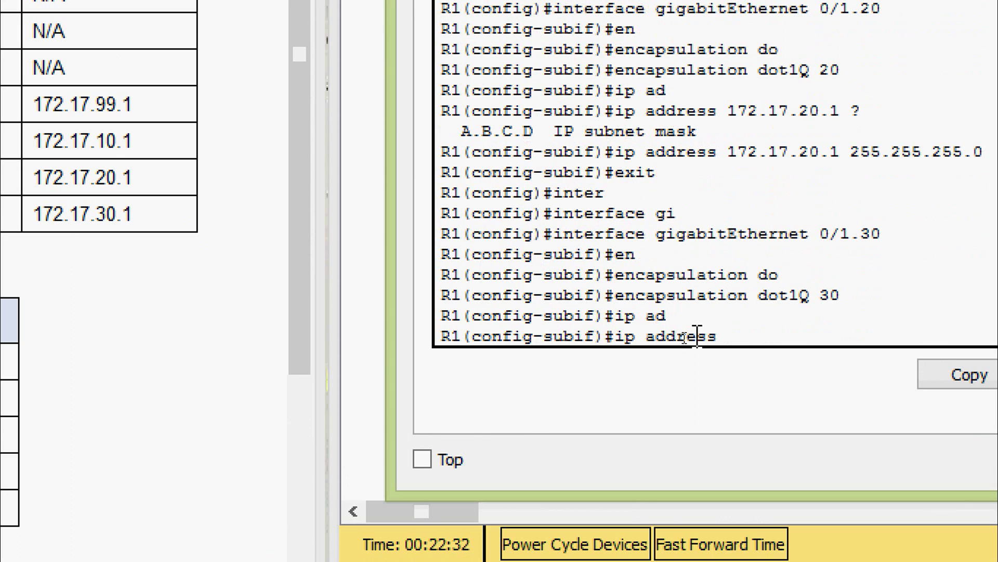
right_click(759, 338)
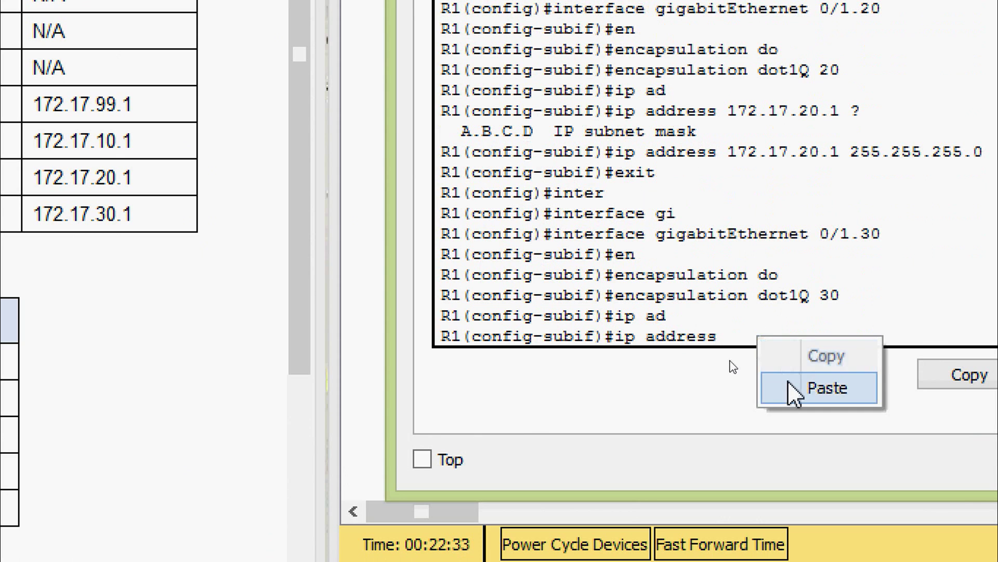
click(788, 382)
text(?25)
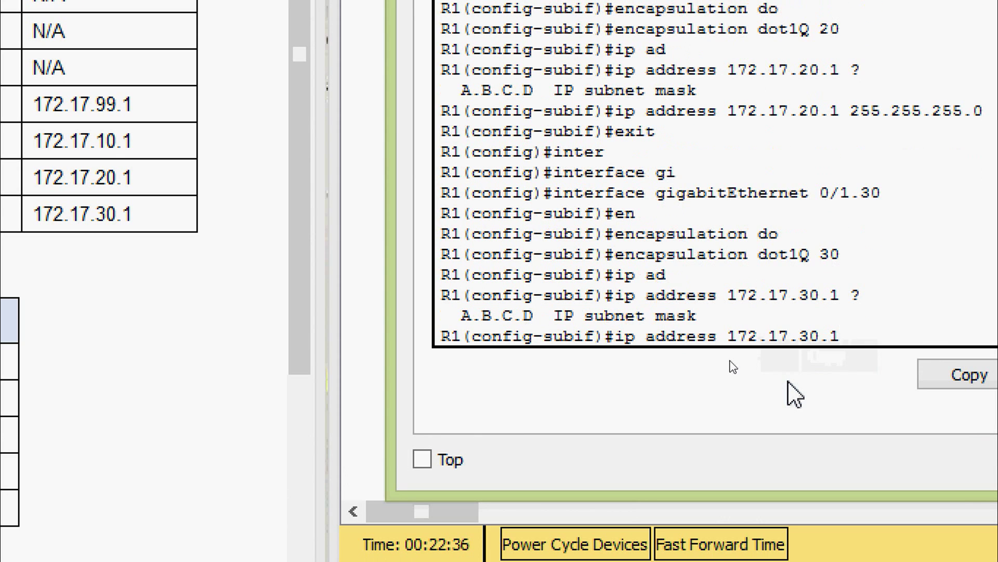
text(5.255)
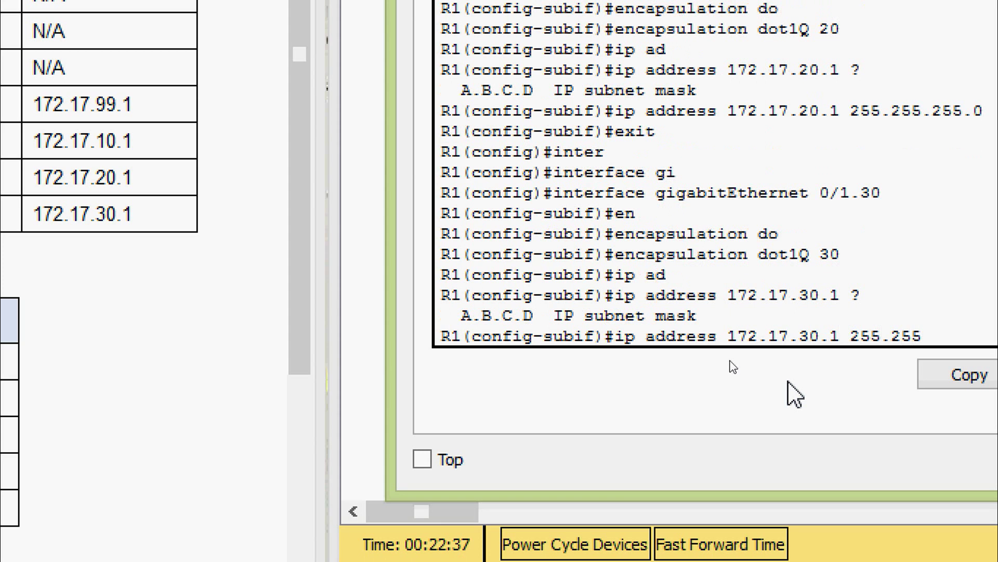
text(.255.0)
key(Return)
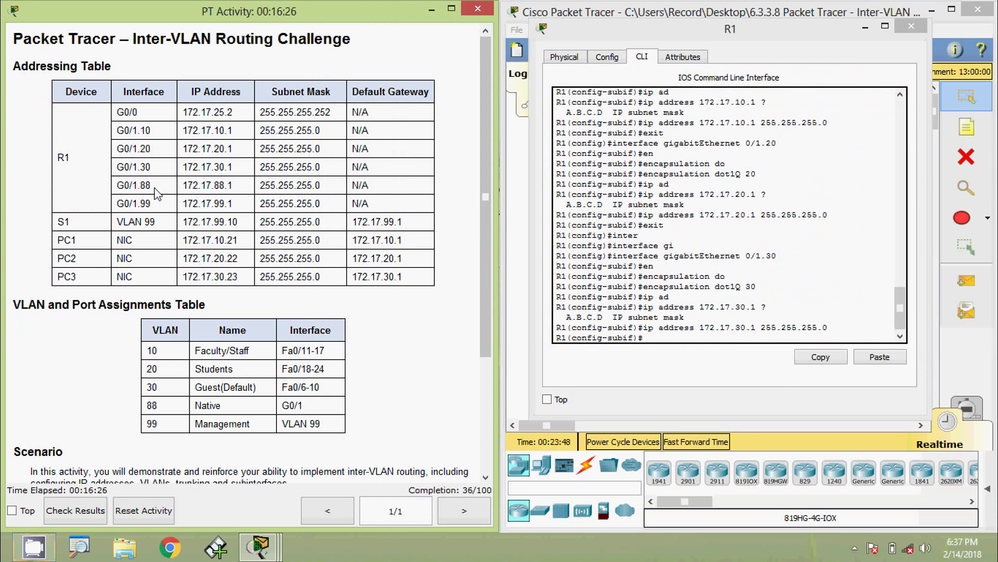
Copy the G0/1.88 address 172.17.88.1 from the Addressing Table and create subinterface gigabitEthernet 0/1.88 on R1.
drag(182, 185, 244, 188)
key(ctrl+c)
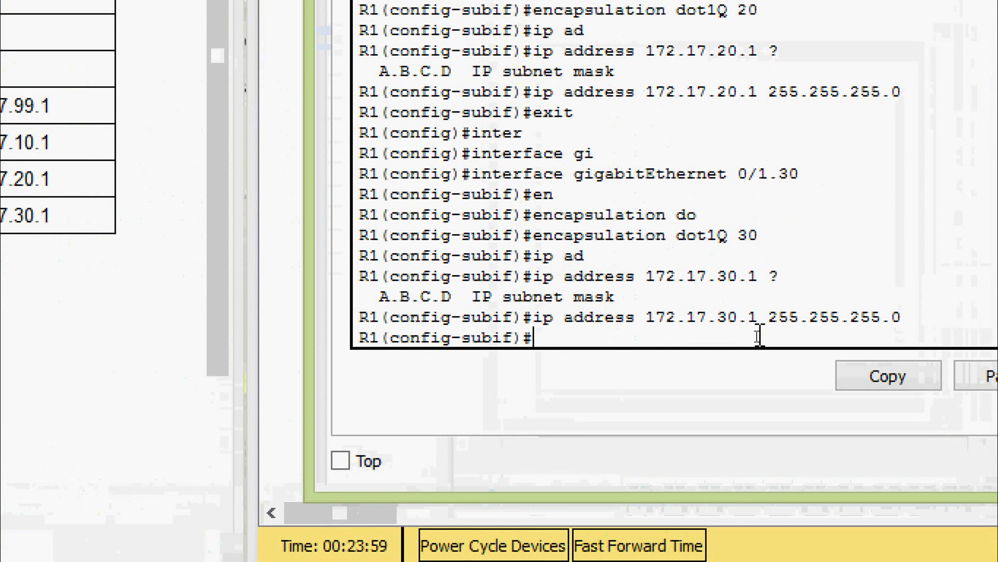
key(Return)
text(exit)
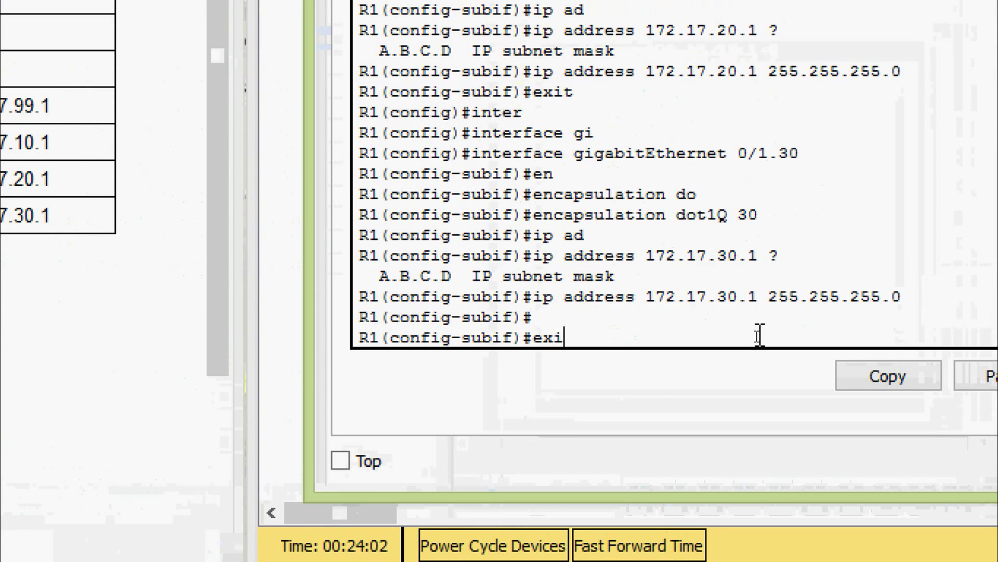
key(Return)
text(inter)
key(Tab)
text(gi)
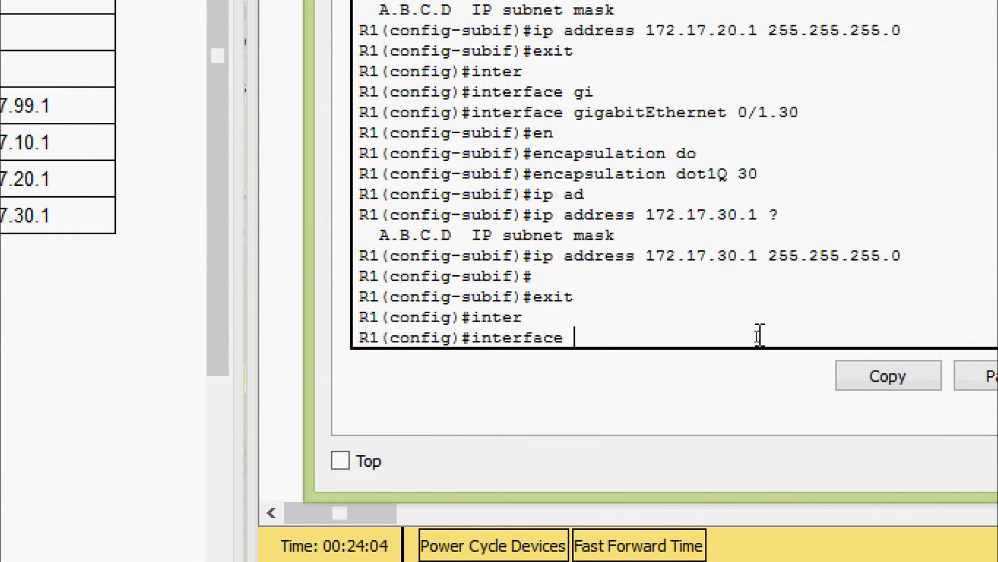
key(Tab)
text(0/)
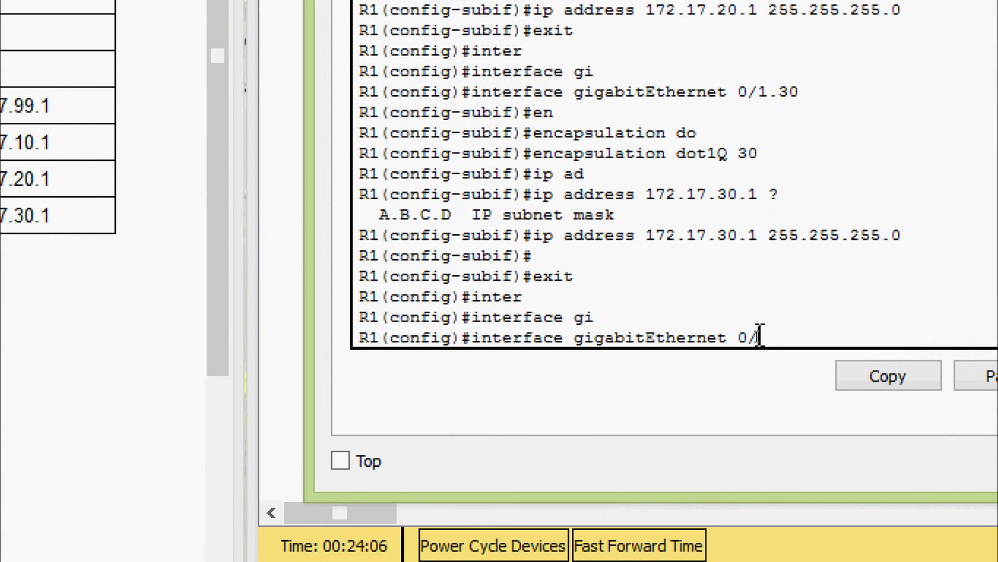
text(1.88)
key(Return)
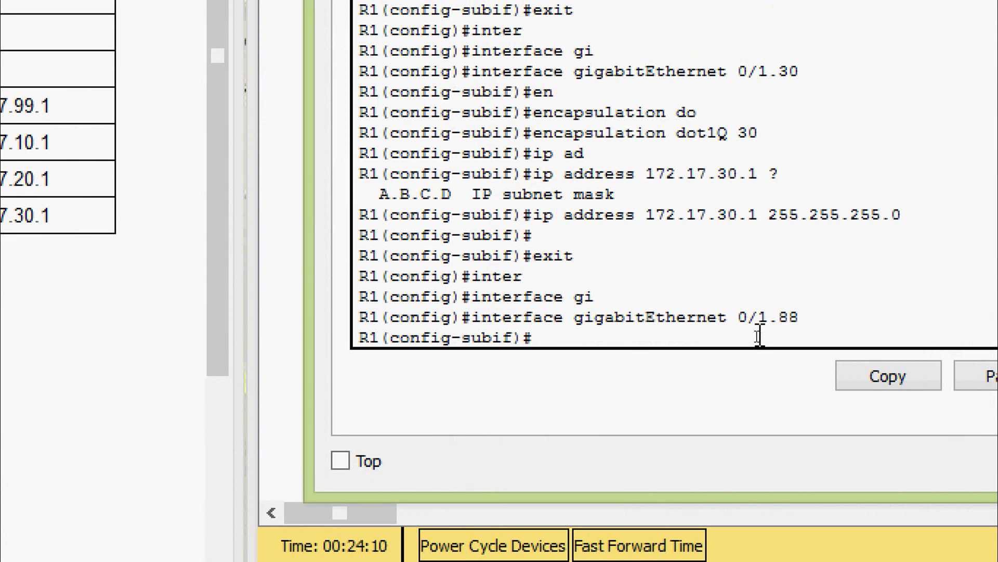
Set the encapsulation of subinterface 0/1.88 to dot1Q with VLAN ID 88 as native, consulting the command help for the parameters.
text(en)
key(Tab)
text(do)
key(Tab)
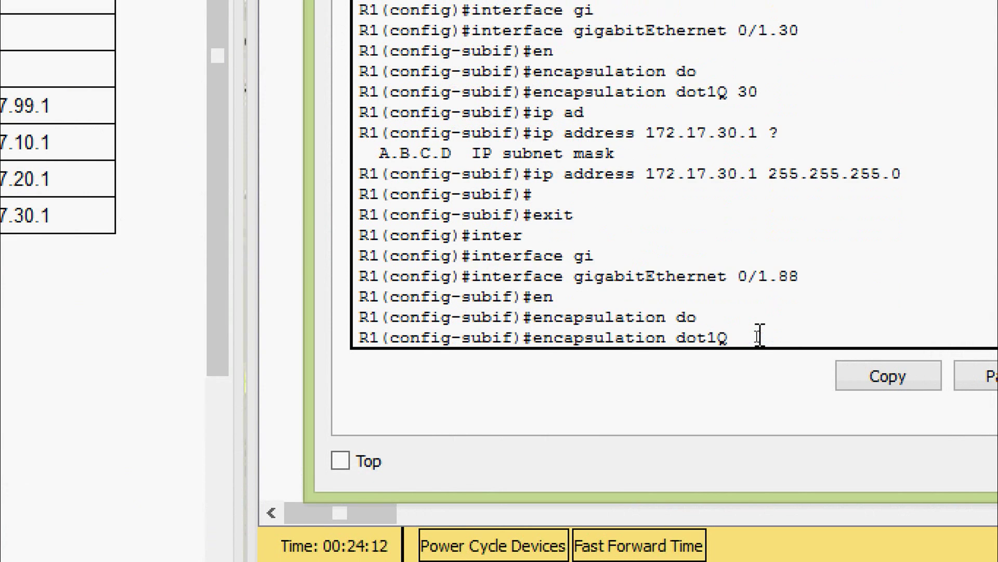
text(?)
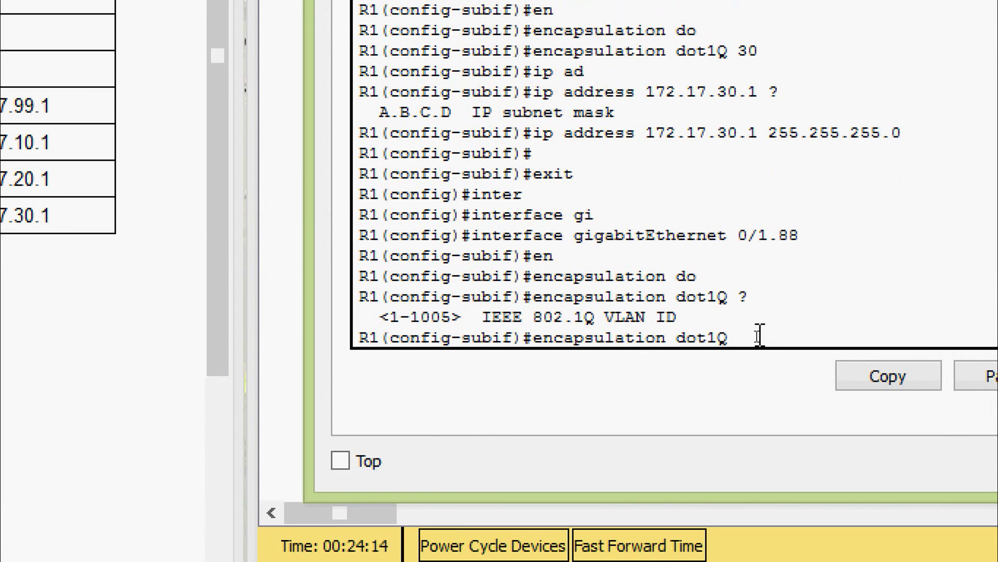
text(88 ?)
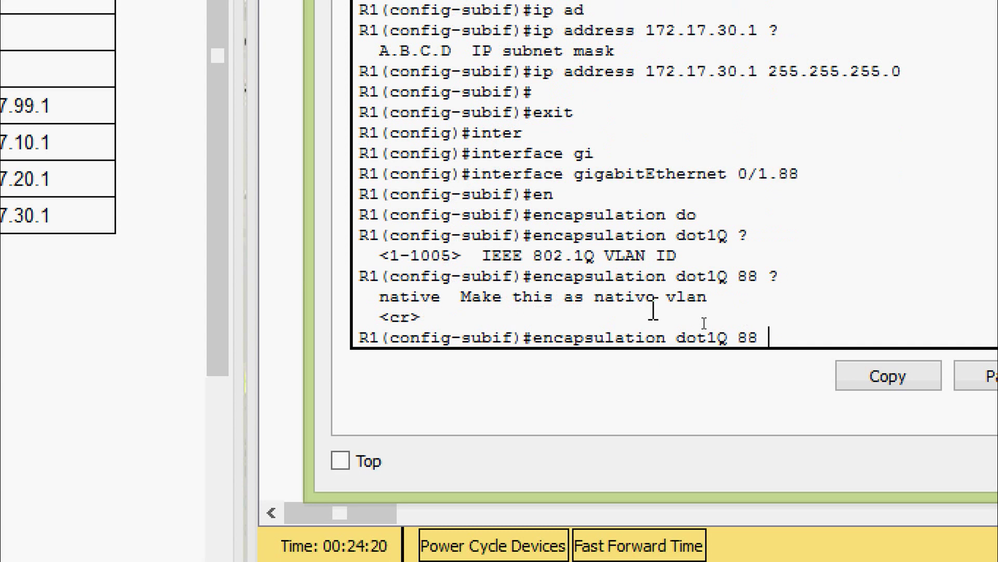
text(na)
key(Tab)
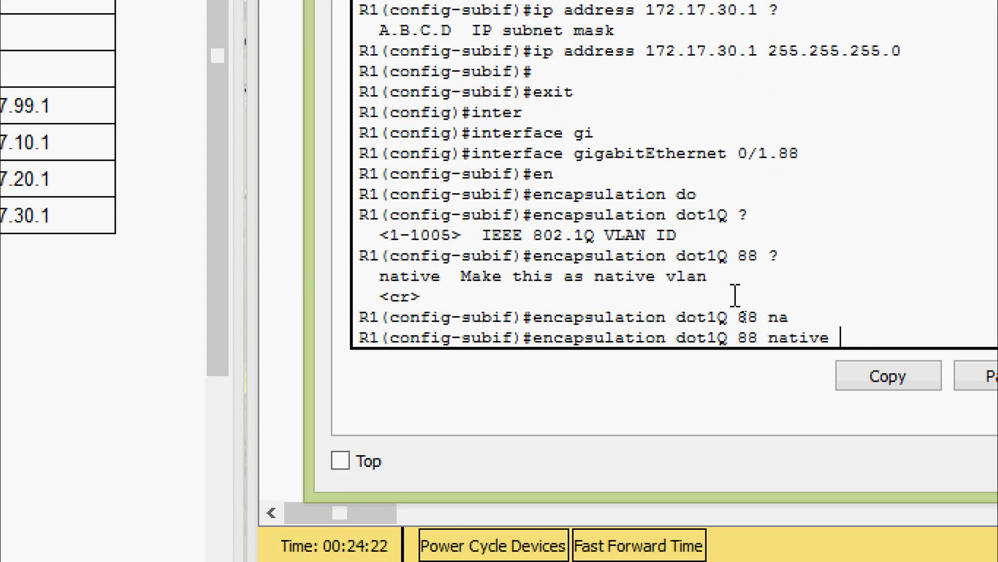
key(Return)
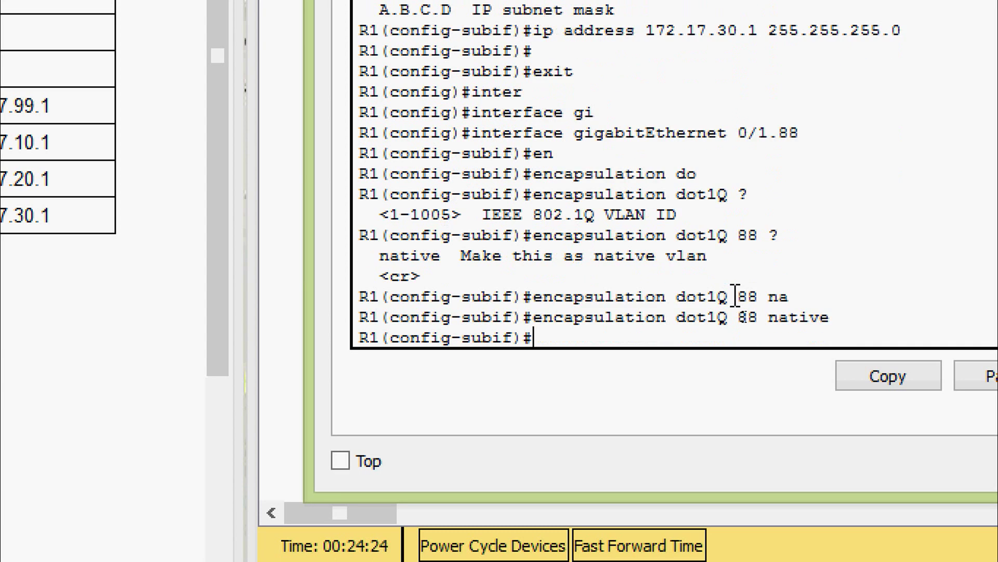
Assign the copied IP address 172.17.88.1 with subnet mask 255.255.255.0 to subinterface 0/1.88.
text(ip ad)
key(Tab)
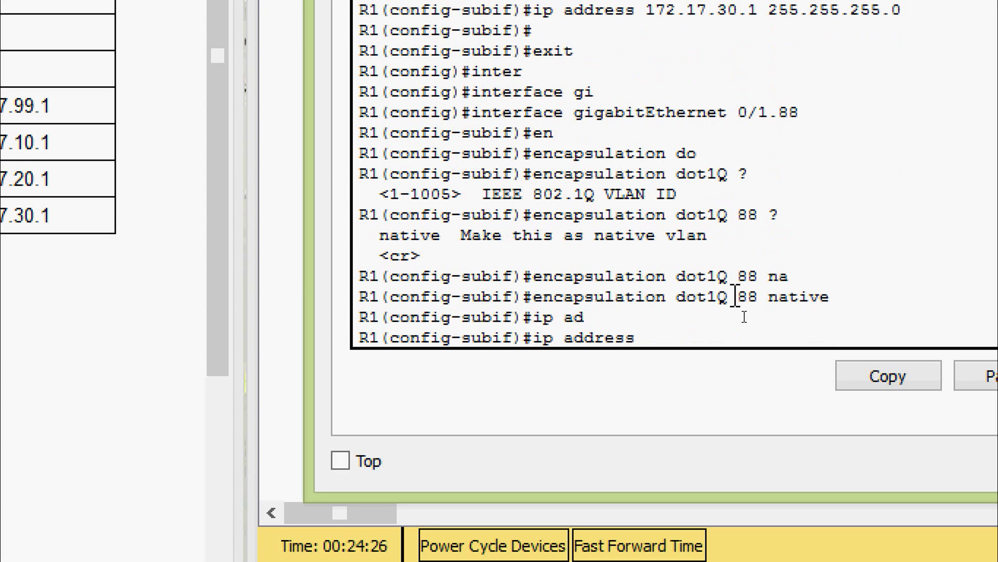
right_click(668, 342)
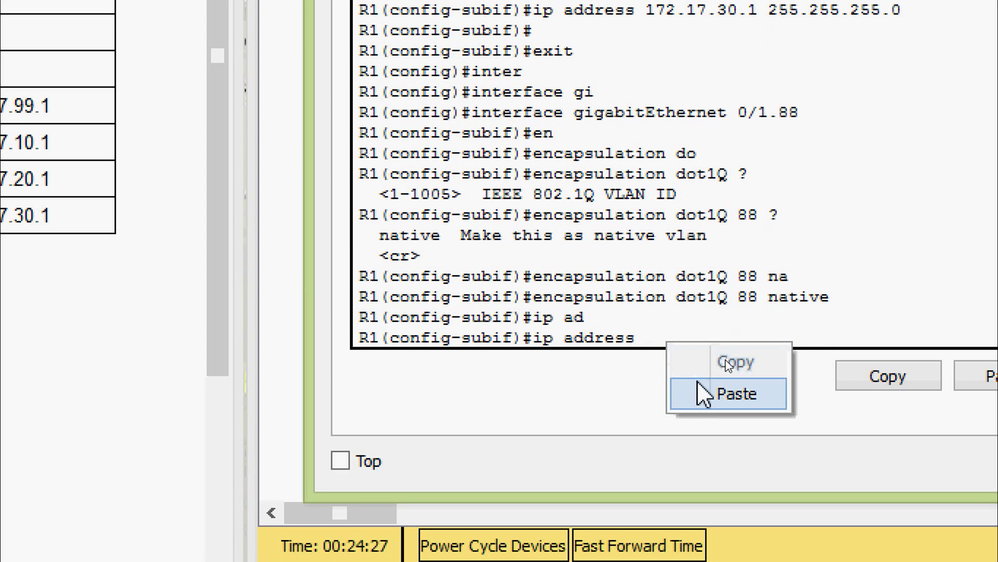
click(703, 395)
text(?)
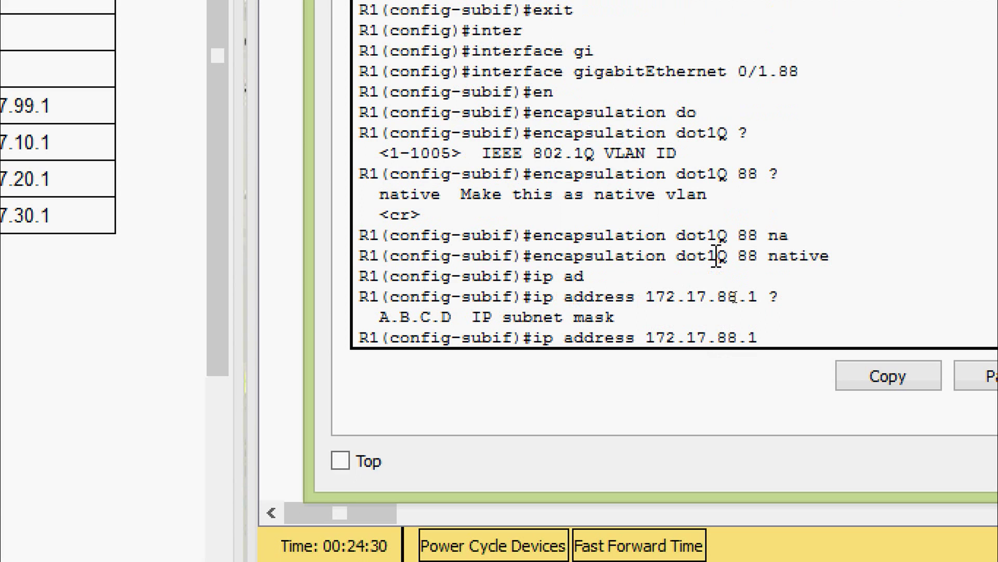
text(255.255.25)
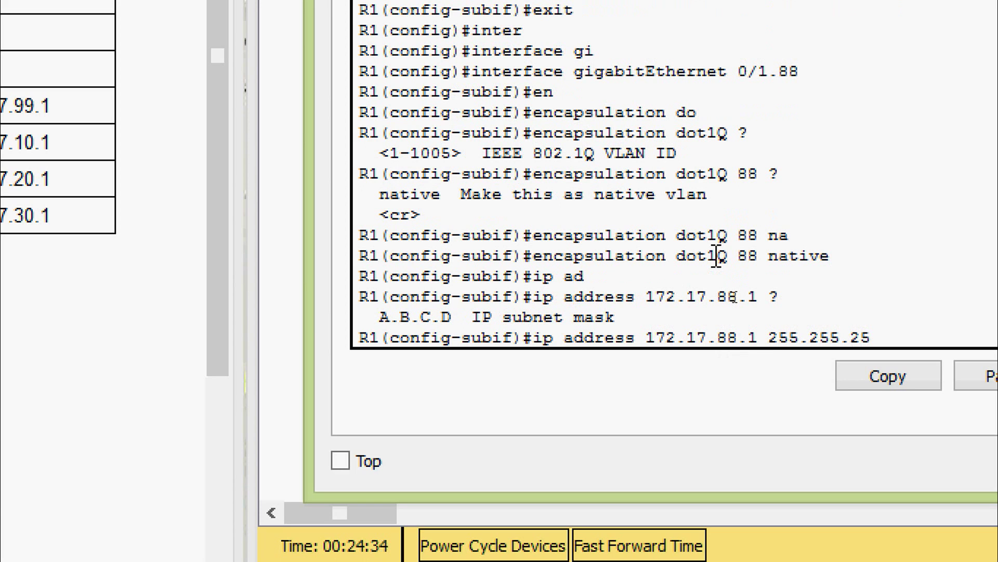
text(5.0)
key(Return)
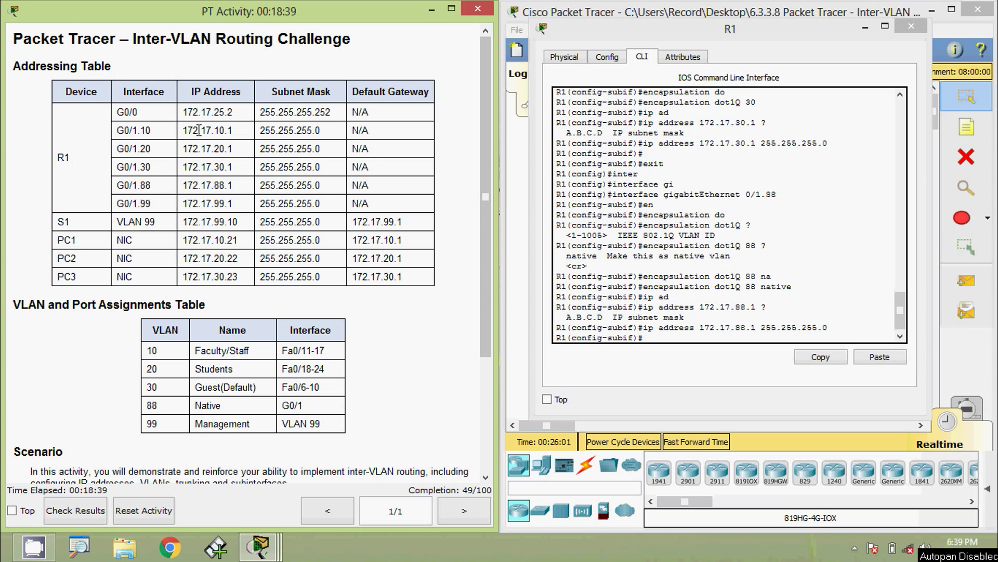
Copy the G0/1.99 address 172.17.99.1 from the Addressing Table and create subinterface gigabitEthernet 0/1.99 on R1.
drag(184, 204, 237, 205)
key(ctrl+c)
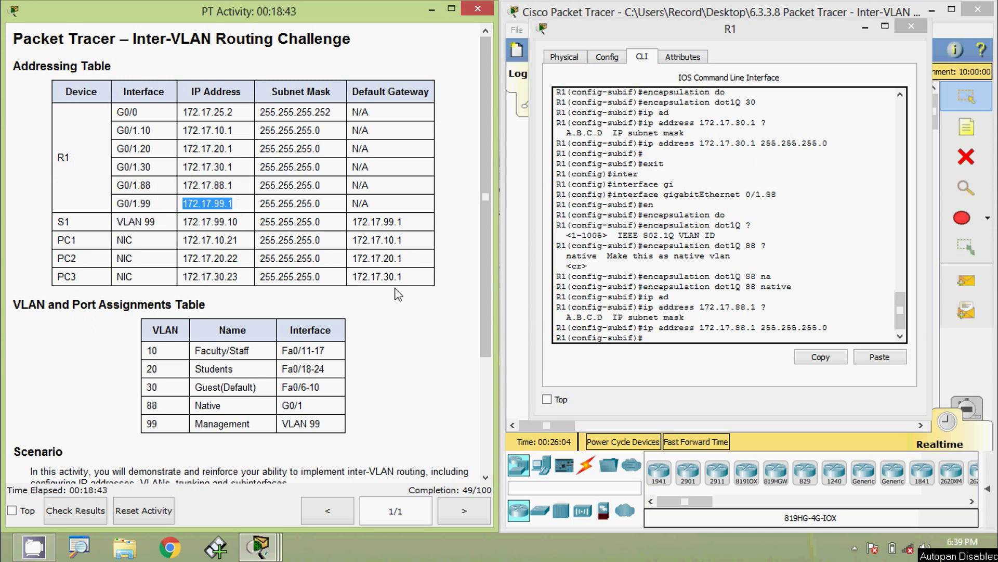
click(690, 334)
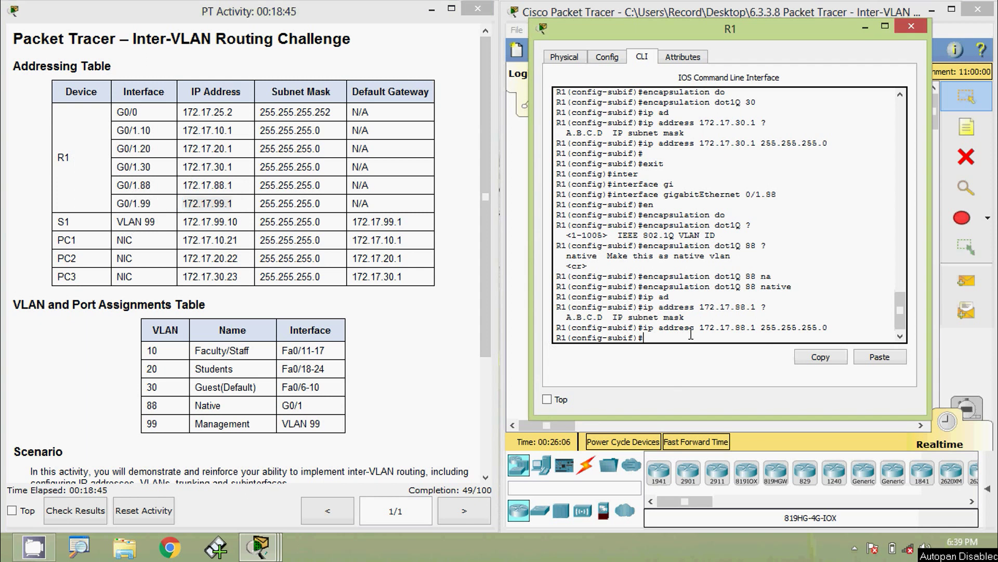
text(ex)
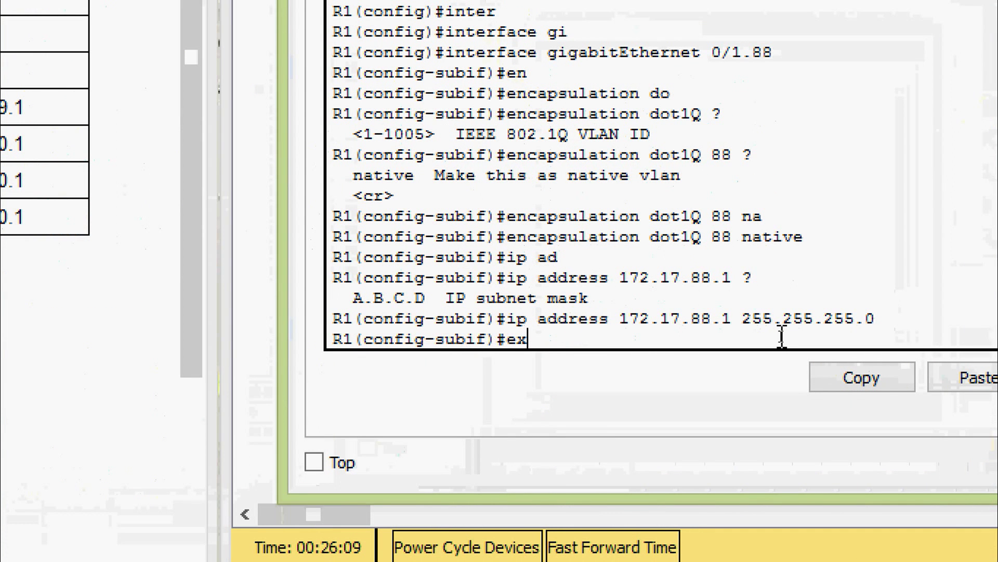
text(it)
key(Return)
text(inter)
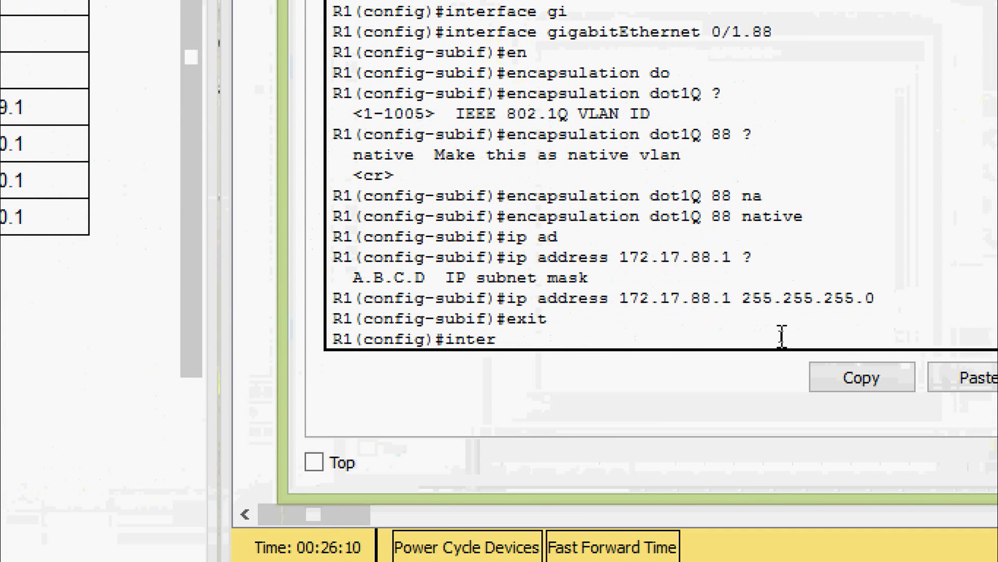
key(Tab)
text(gi)
key(Tab)
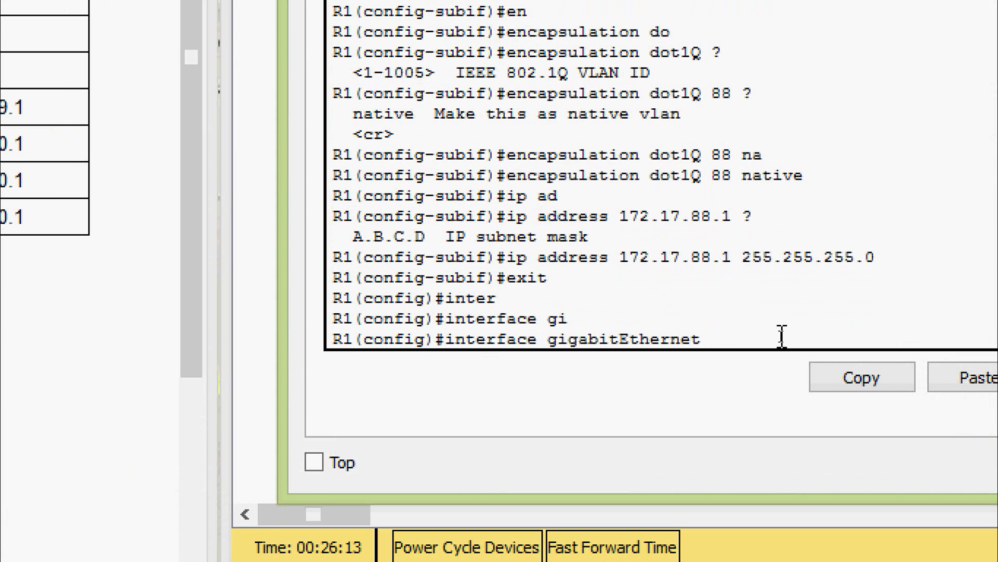
text(0/1.99)
key(Return)
Set the encapsulation of subinterface 0/1.99 to dot1Q with VLAN ID 99.
text(en)
key(Tab)
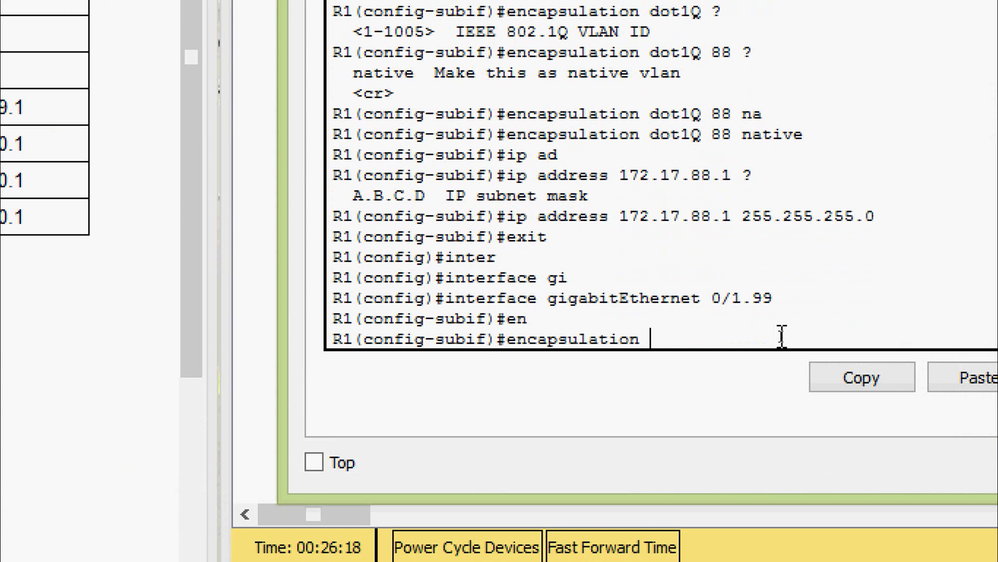
text(do)
key(Tab)
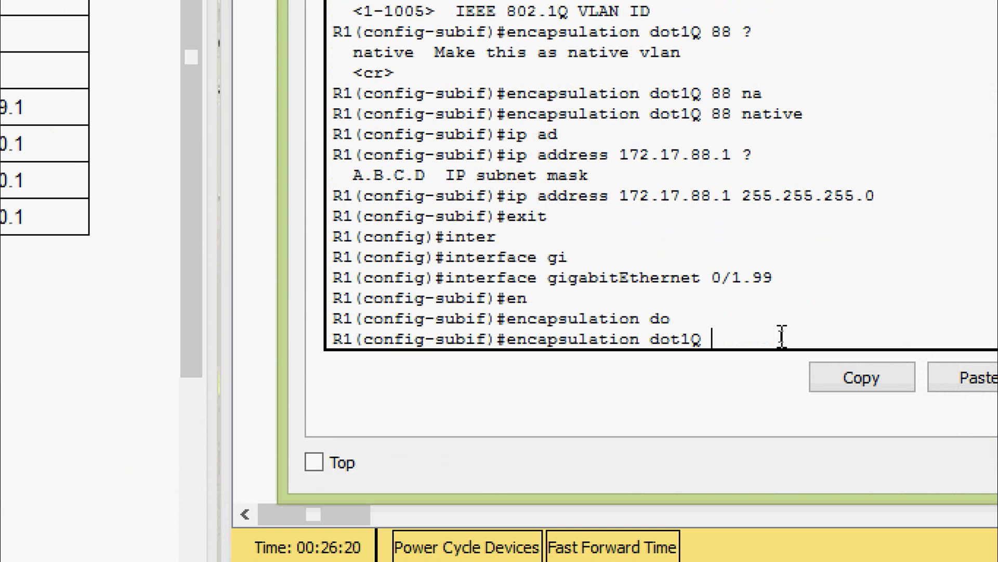
text(99)
key(Return)
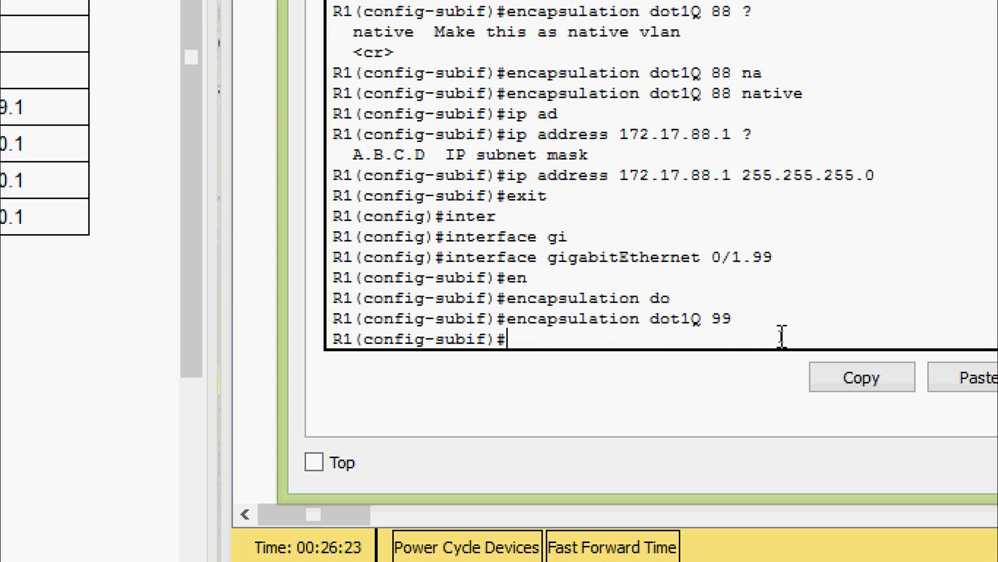
Assign the copied IP address 172.17.99.1 with subnet mask 255.255.255.0 to subinterface 0/1.99.
text(ip ad)
key(Tab)
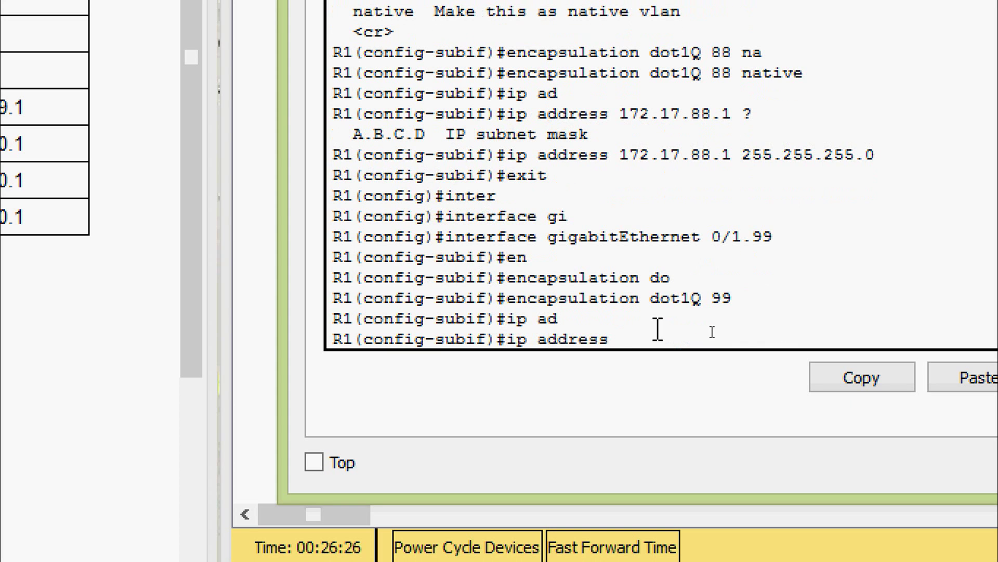
right_click(622, 334)
click(661, 380)
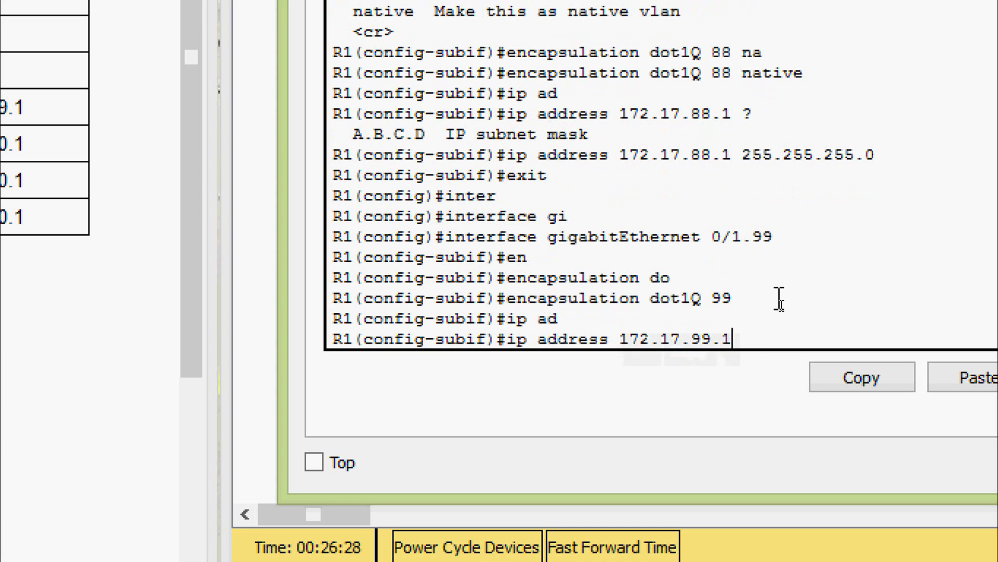
text(?)
text(255)
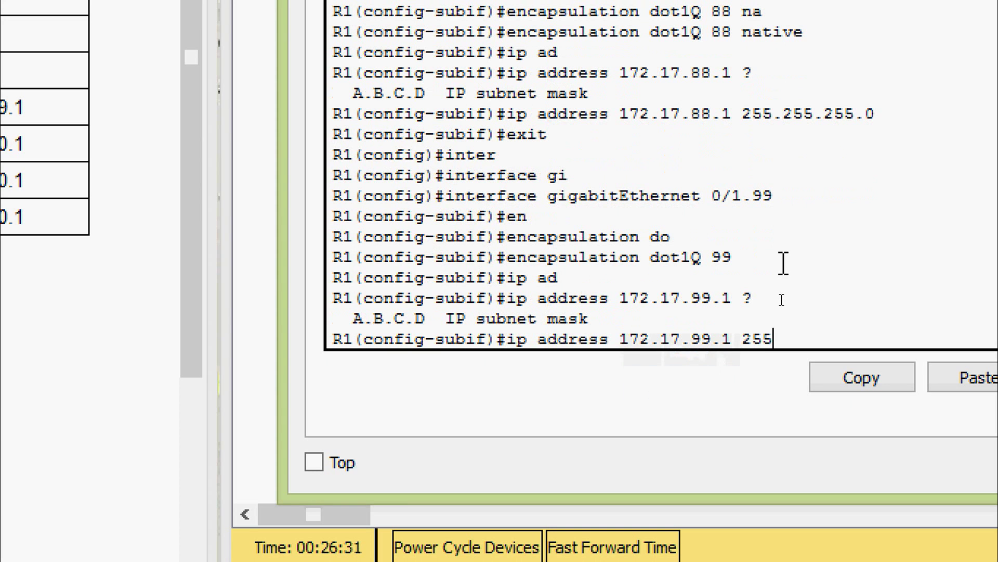
text(.255.255)
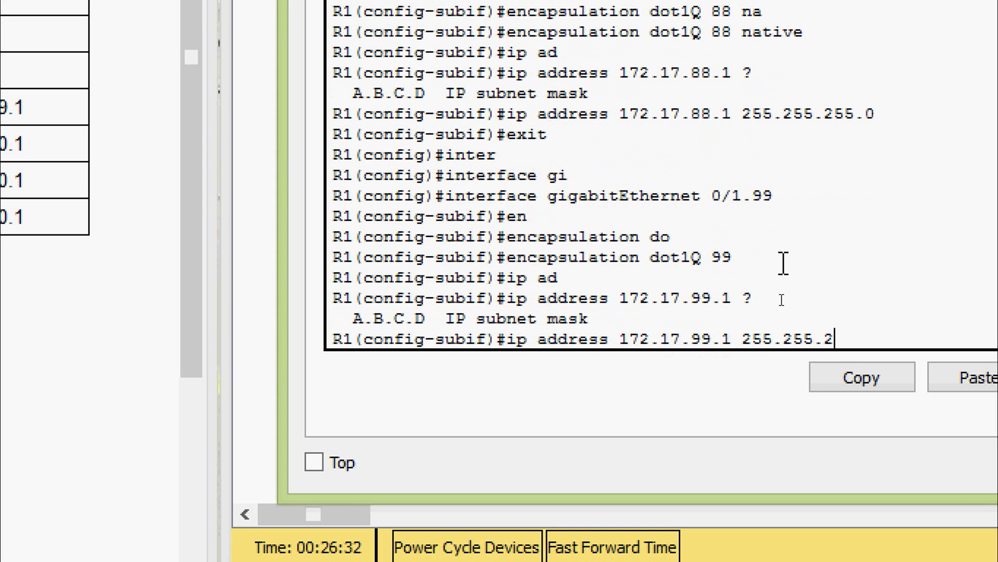
text(.0)
key(Return)
key(Return)
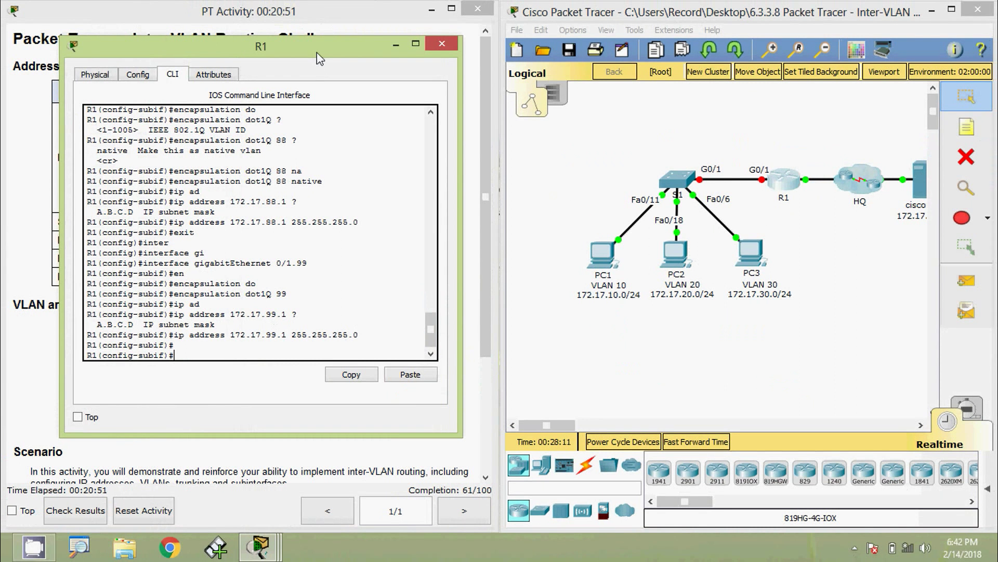
Exit the subinterface configuration on R1 and enter configuration mode for the physical interface gigabitEthernet 0/1.
drag(317, 52, 339, 38)
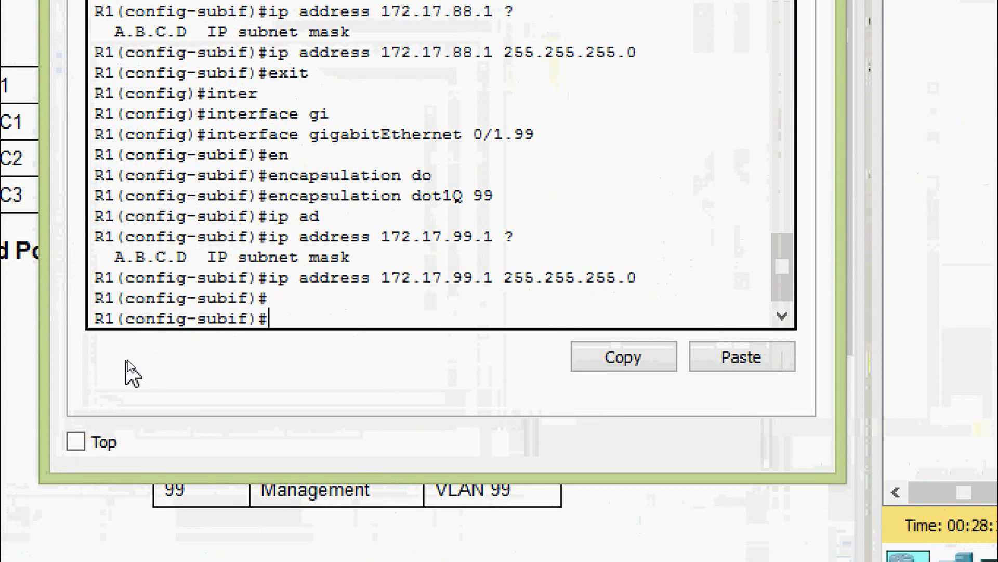
key(Return)
text(exit)
key(Return)
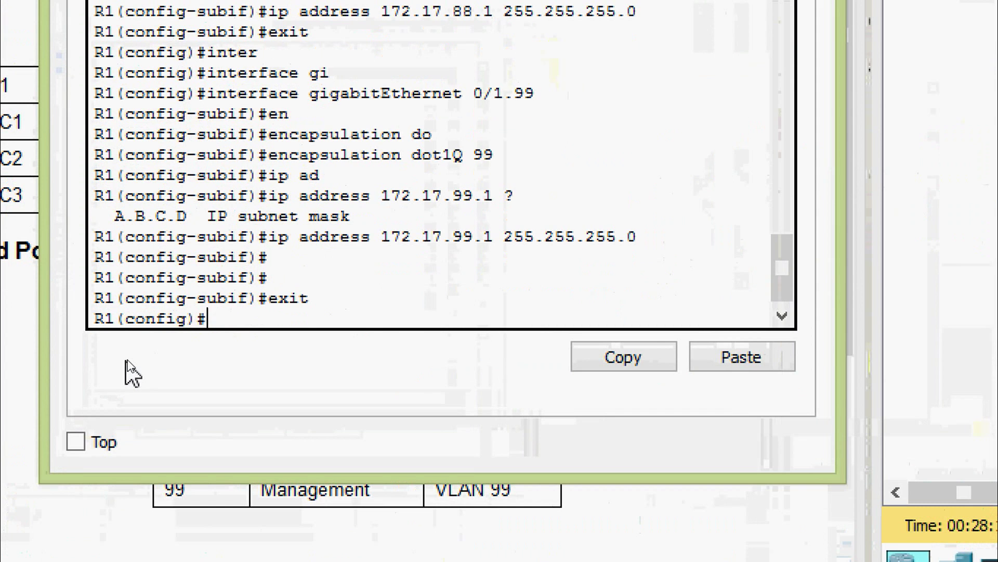
text(inter)
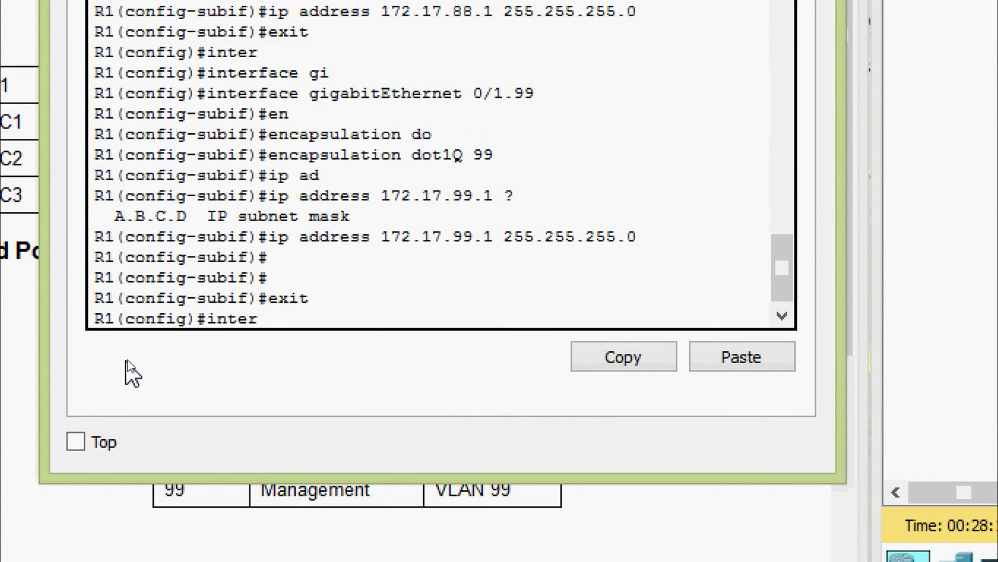
key(Tab)
text(g)
key(Tab)
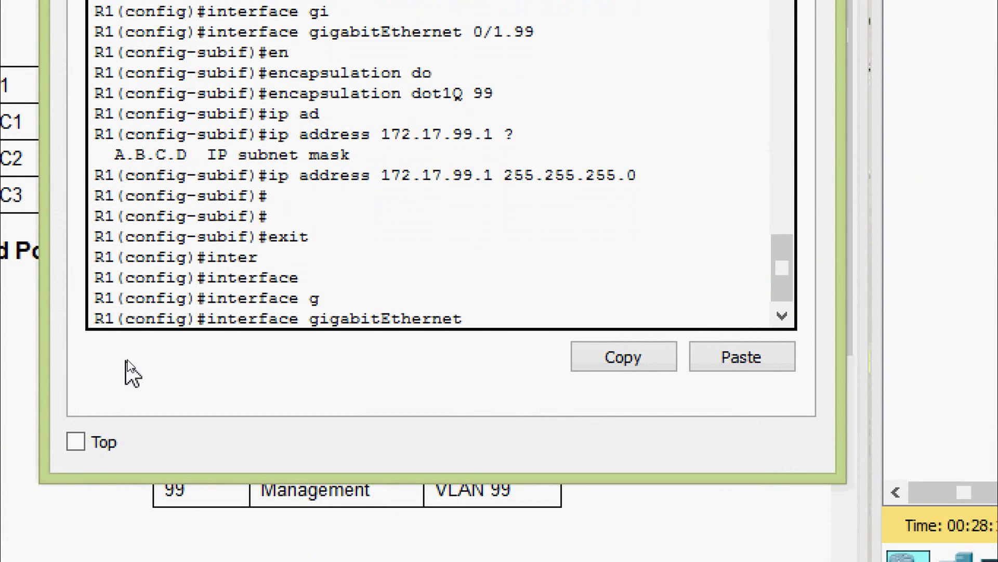
text(0/1)
key(Return)
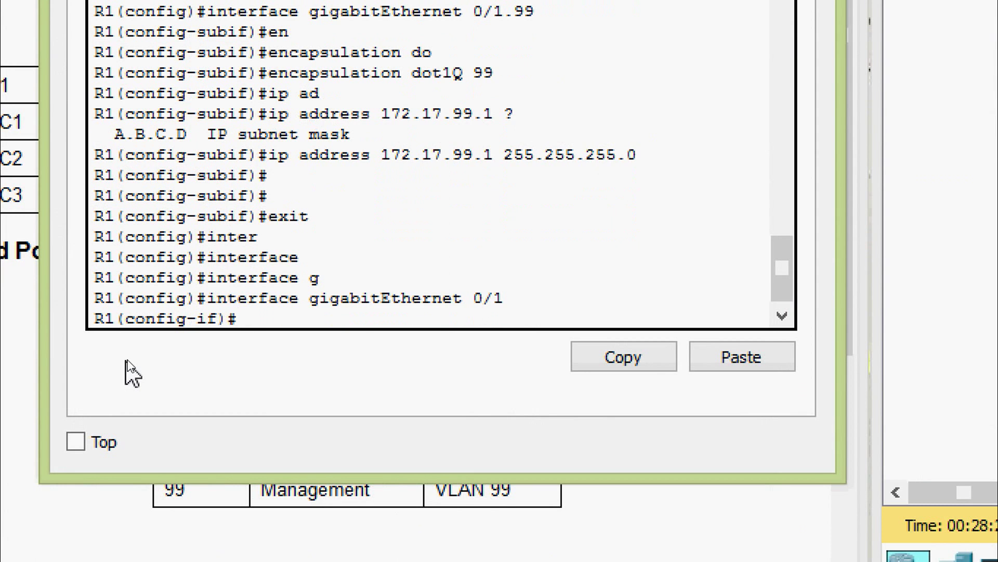
Enable gigabitEthernet 0/1 with no shutdown and review the state messages for the interface and its subinterfaces.
text(no sh)
key(Tab)
key(Return)
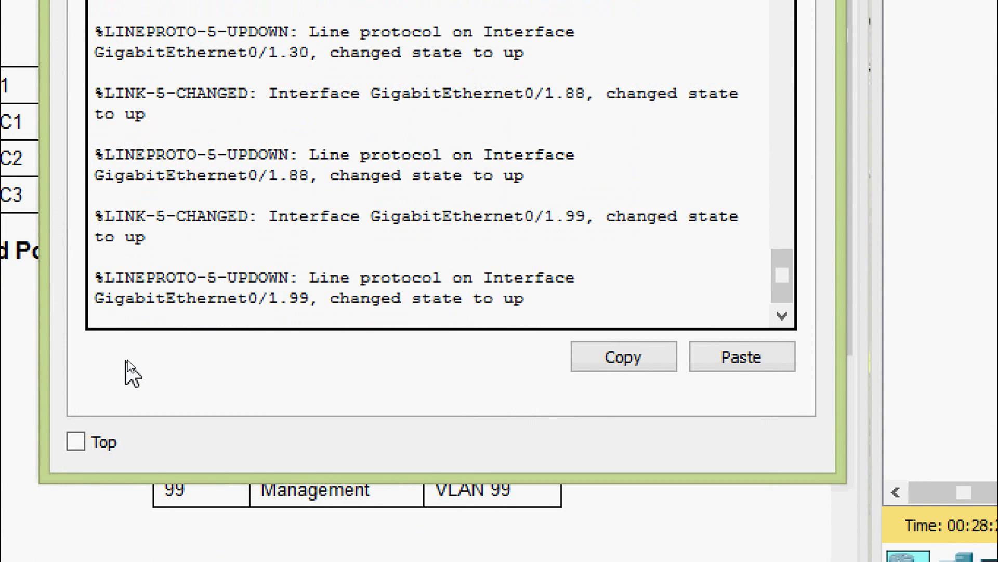
key(Return)
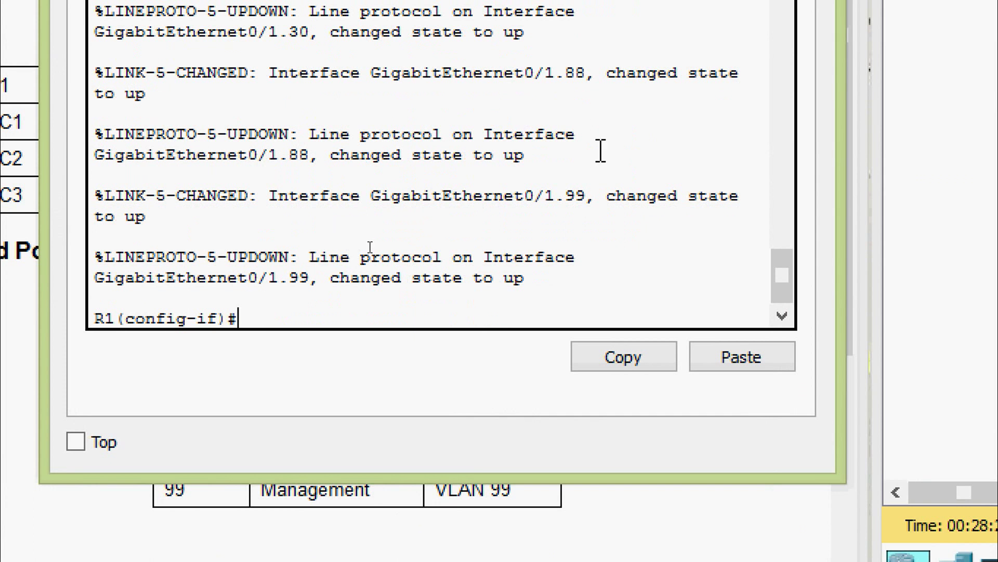
scroll(373, 242, up, 6)
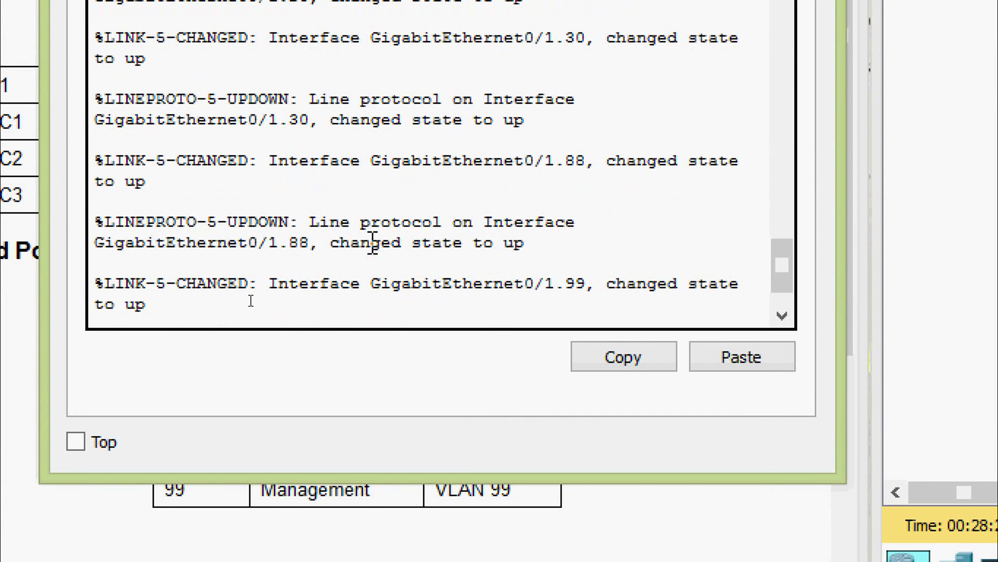
scroll(406, 207, up, 3)
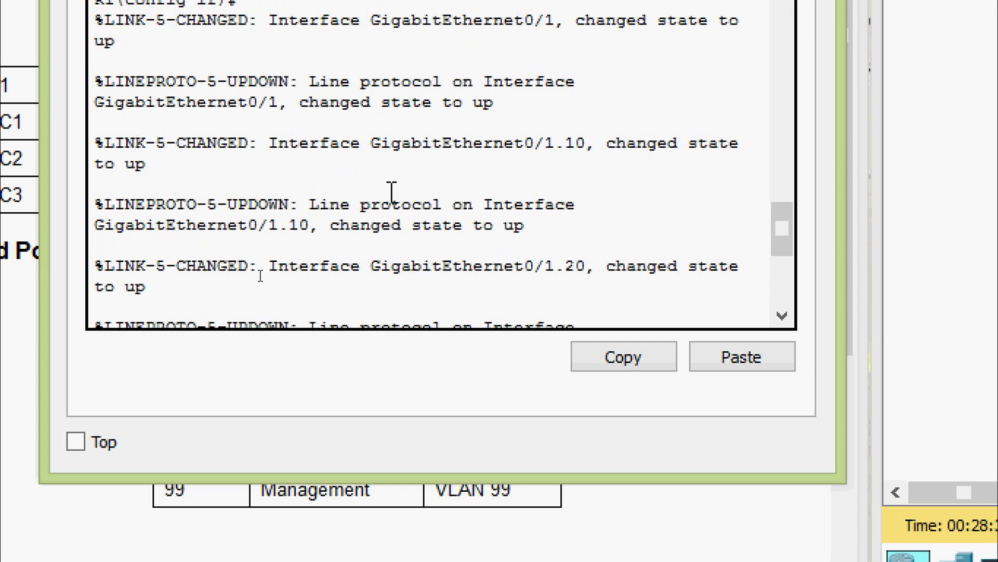
scroll(418, 100, up, 3)
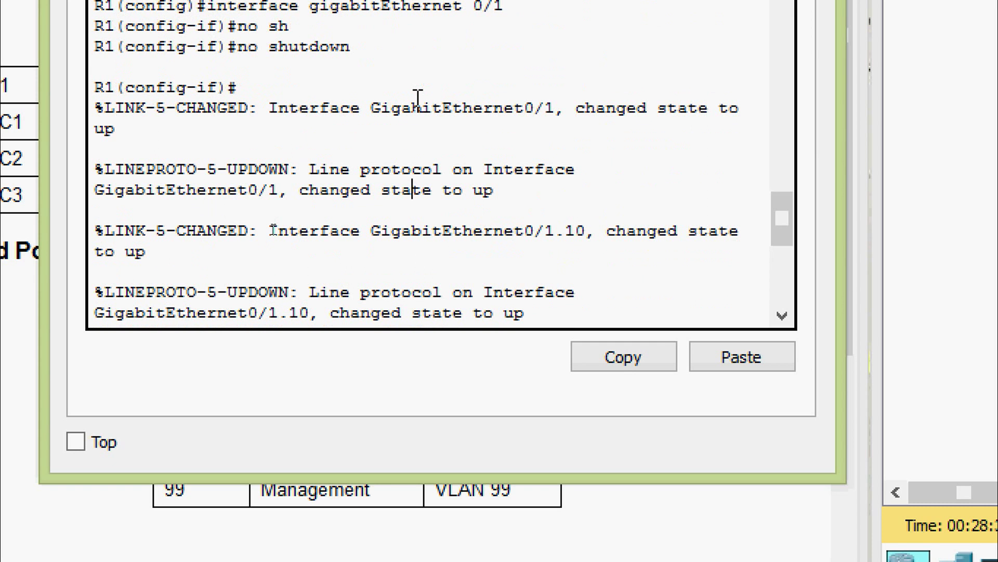
key(Return)
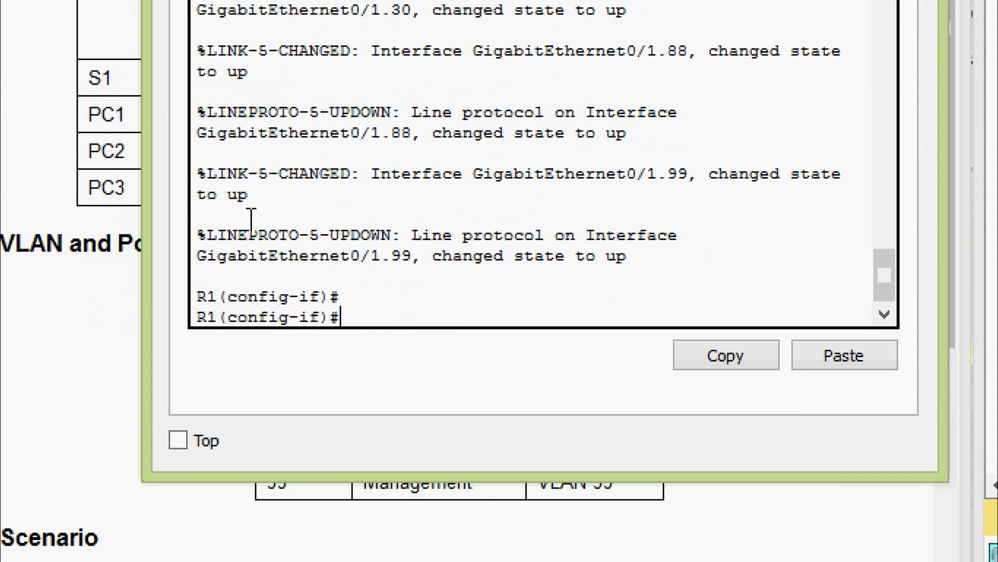
Return R1 to privileged EXEC mode and save the running-config to startup-config under the default destination filename.
key(ctrl+z)
key(Return)
text(cop)
key(Tab)
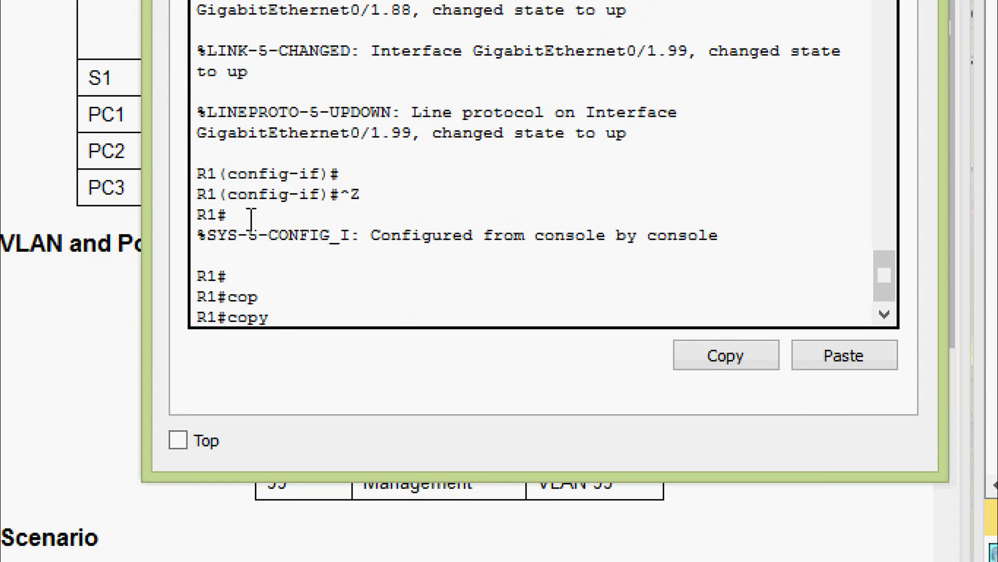
text(r)
key(Tab)
text(s)
key(Tab)
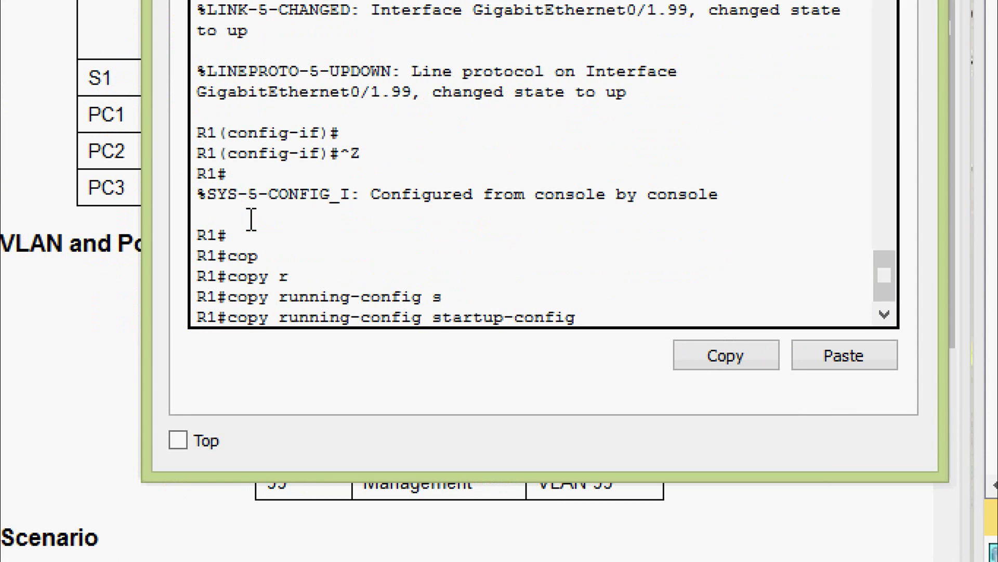
key(Return)
key(Return)
key(Return)
key(Return)
key(Return)
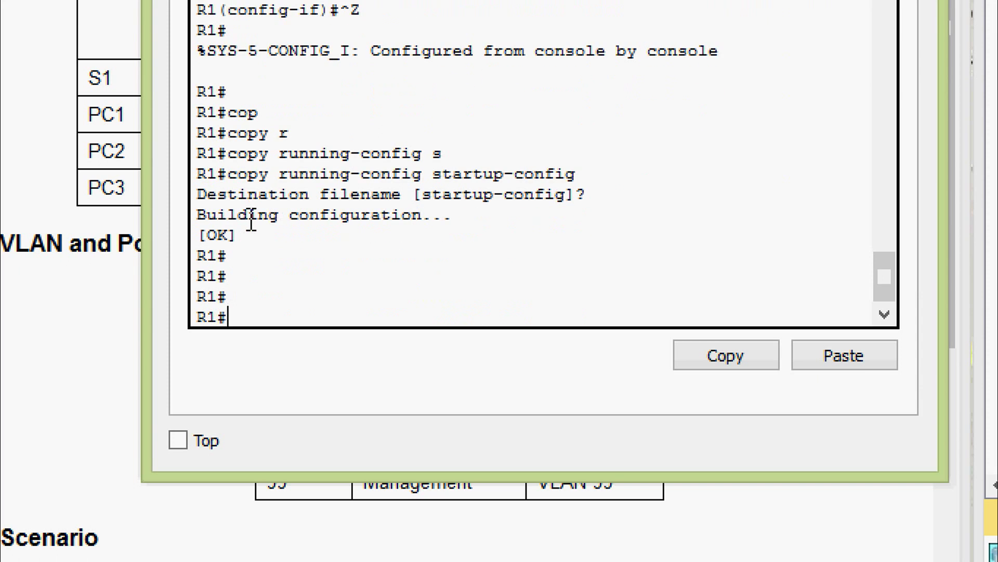
Show R1's running-config to check the interface and subinterface configuration.
text(sh)
key(Tab)
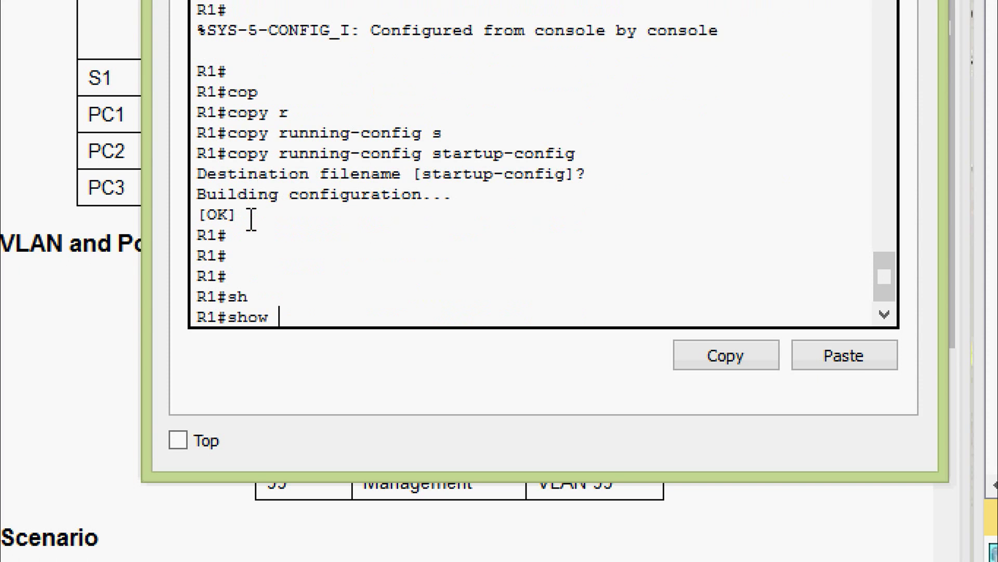
text(ru)
key(Tab)
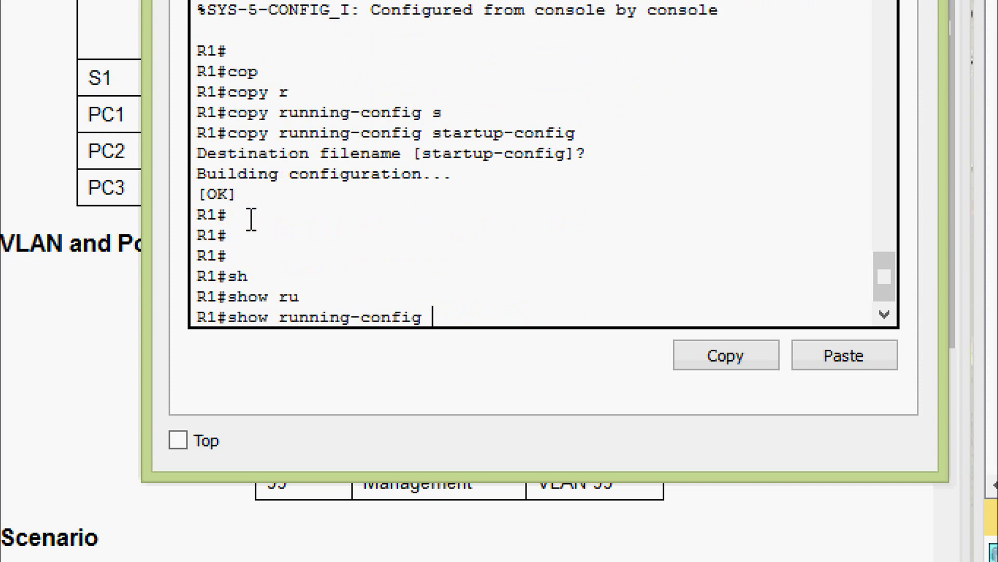
key(Return)
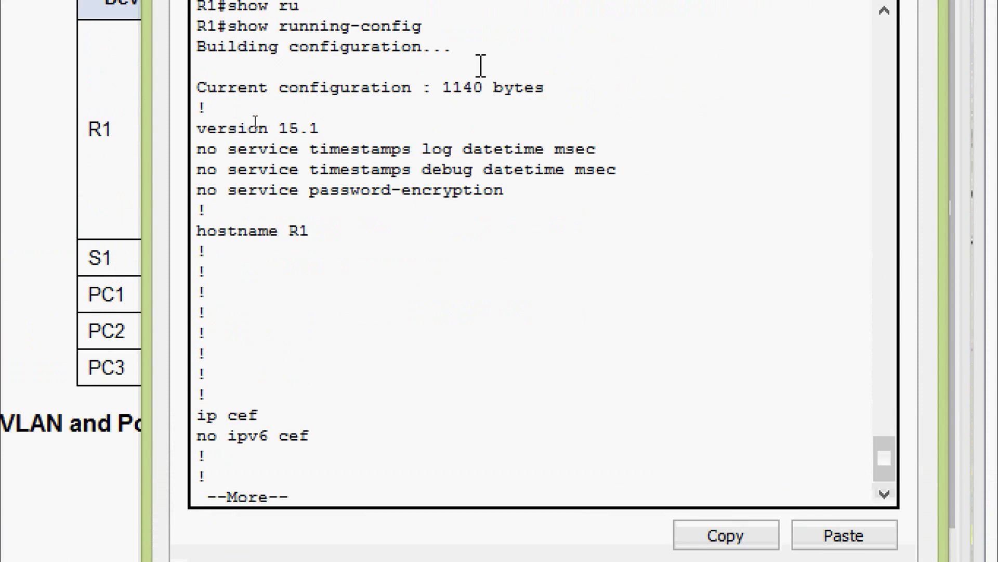
Page through R1's running-config and check the addressing of GigabitEthernet0/0 and the dot1Q encapsulation and addresses of the GigabitEthernet0/1 subinterfaces.
key(space)
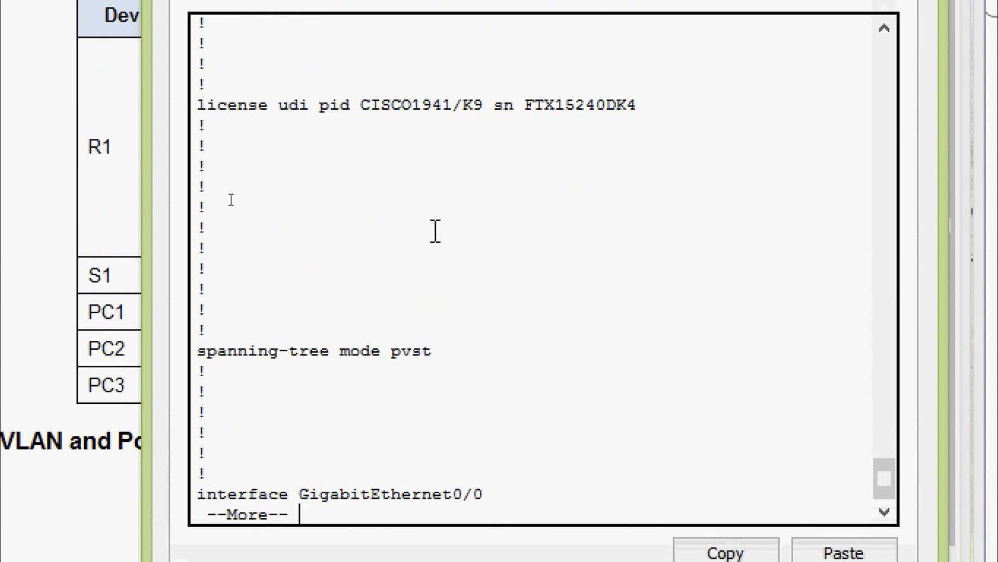
key(space)
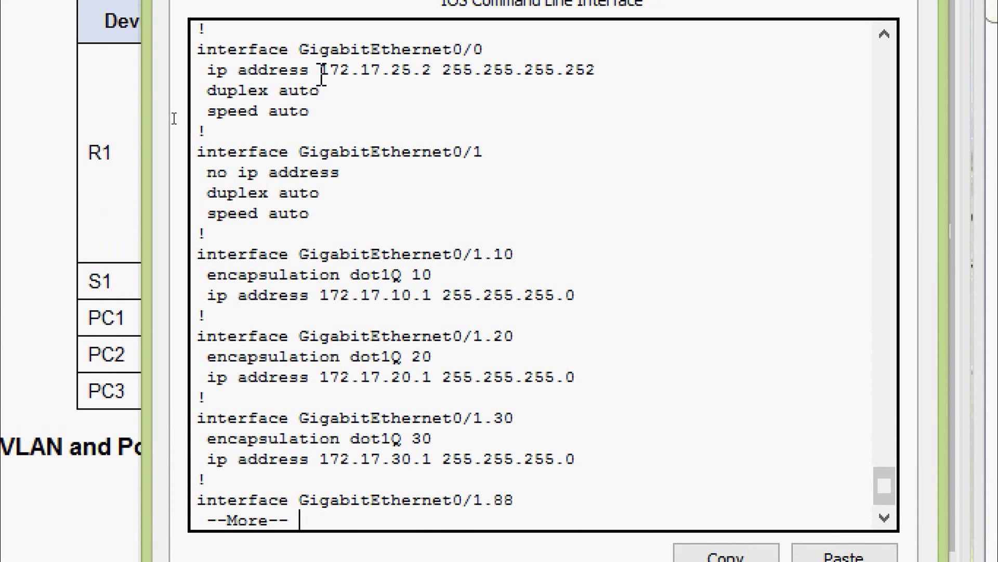
drag(322, 71, 555, 69)
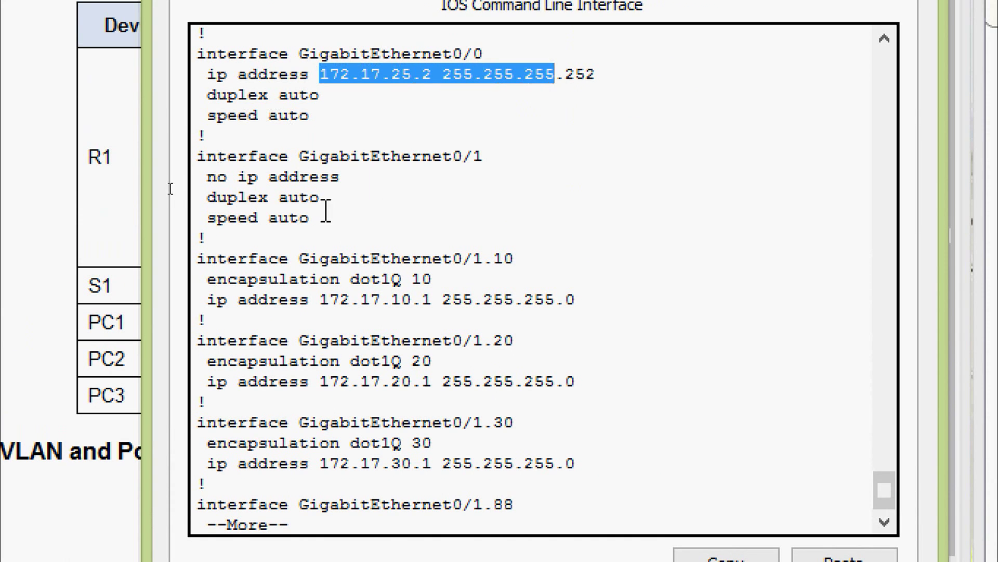
drag(300, 258, 483, 300)
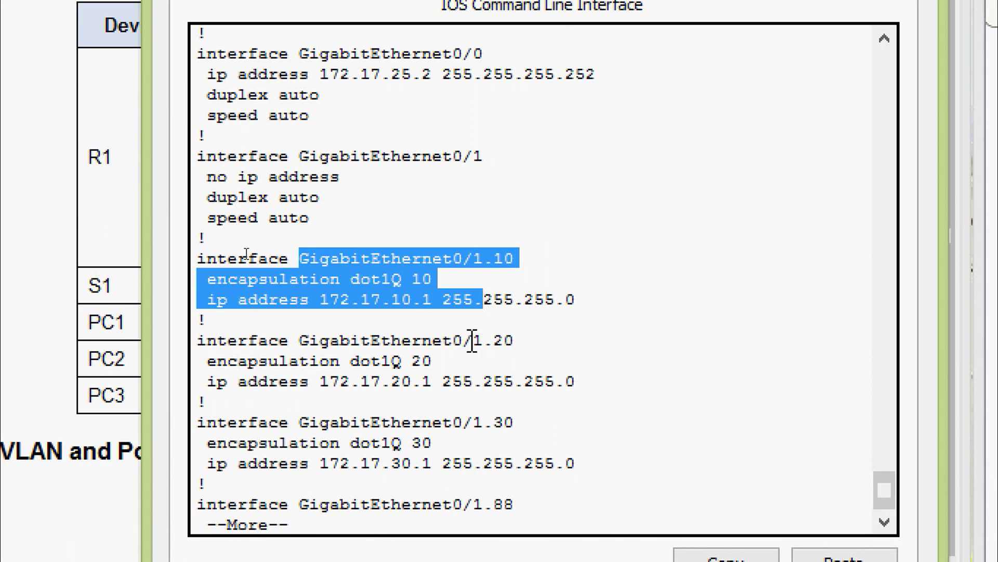
click(462, 359)
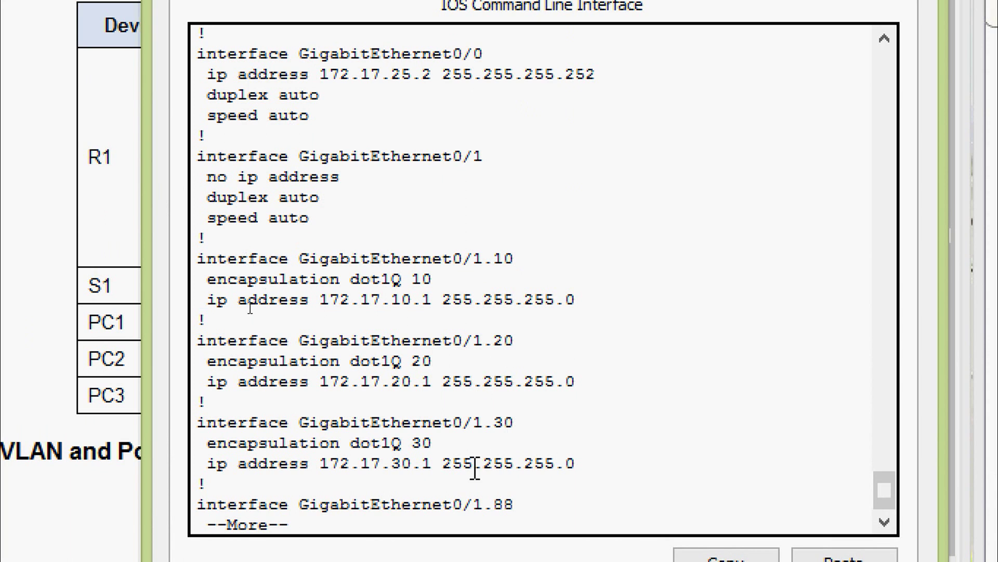
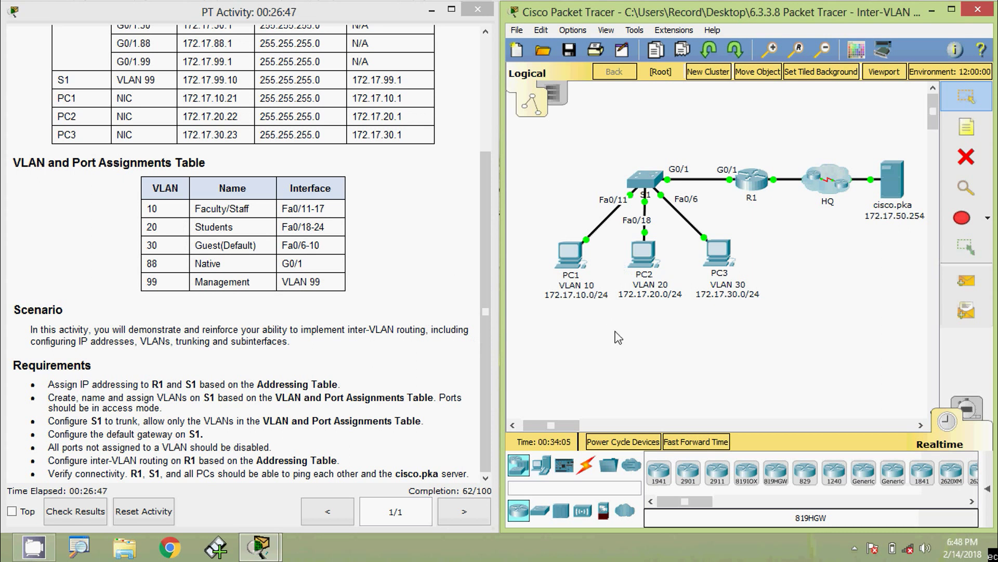
Open the command line of switch S1 and enter privileged EXEC mode.
click(645, 179)
click(419, 134)
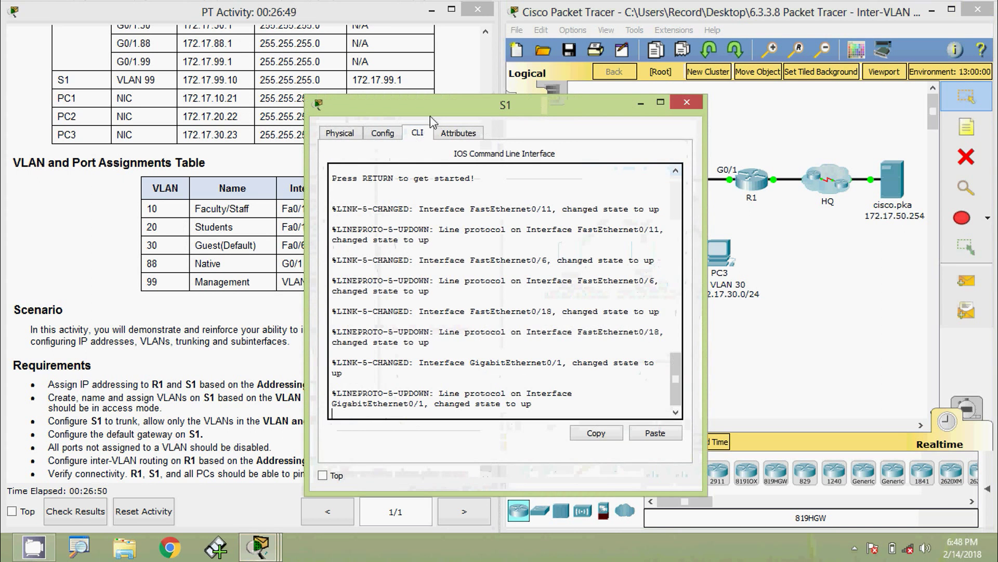
drag(431, 118, 496, 68)
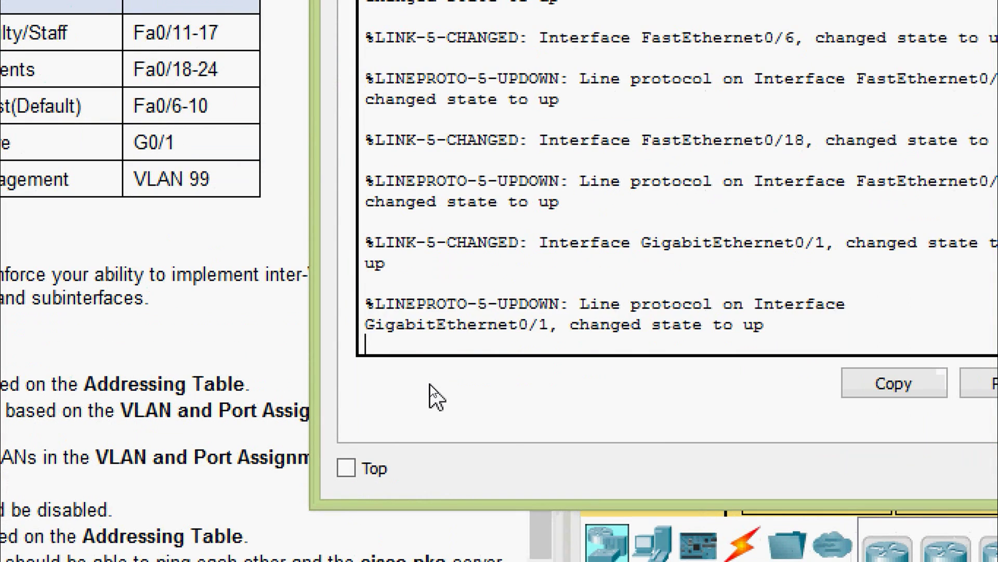
key(Return)
text(ena)
key(Tab)
key(Return)
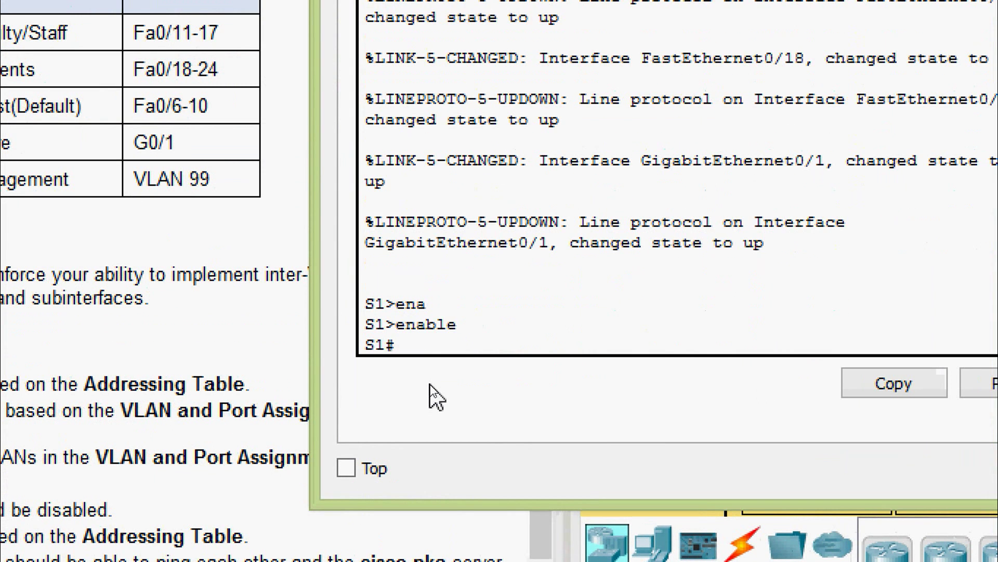
Enter global configuration mode on S1 with configure terminal.
text(con)
key(Tab)
text(f)
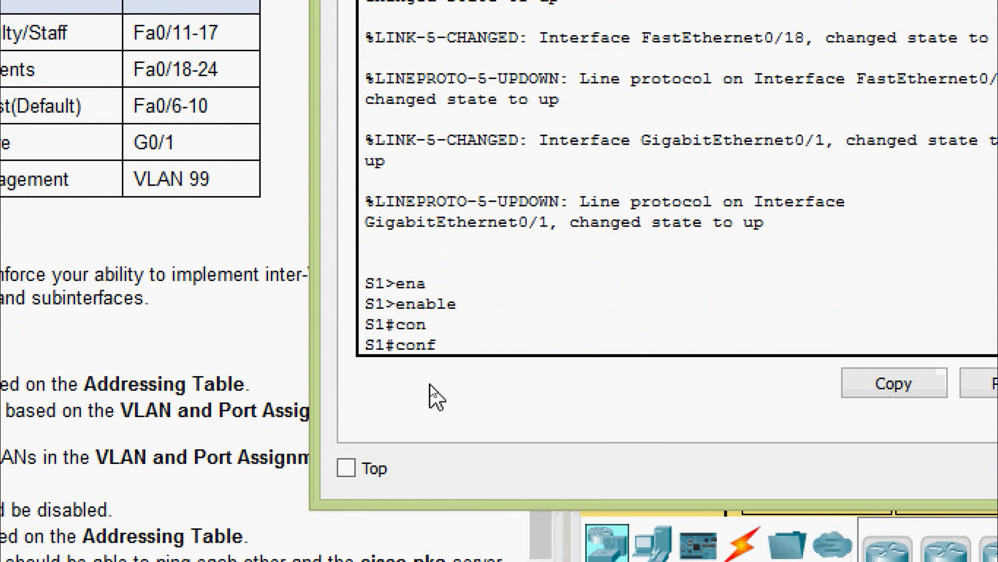
key(Tab)
text(terminal)
key(Return)
key(Return)
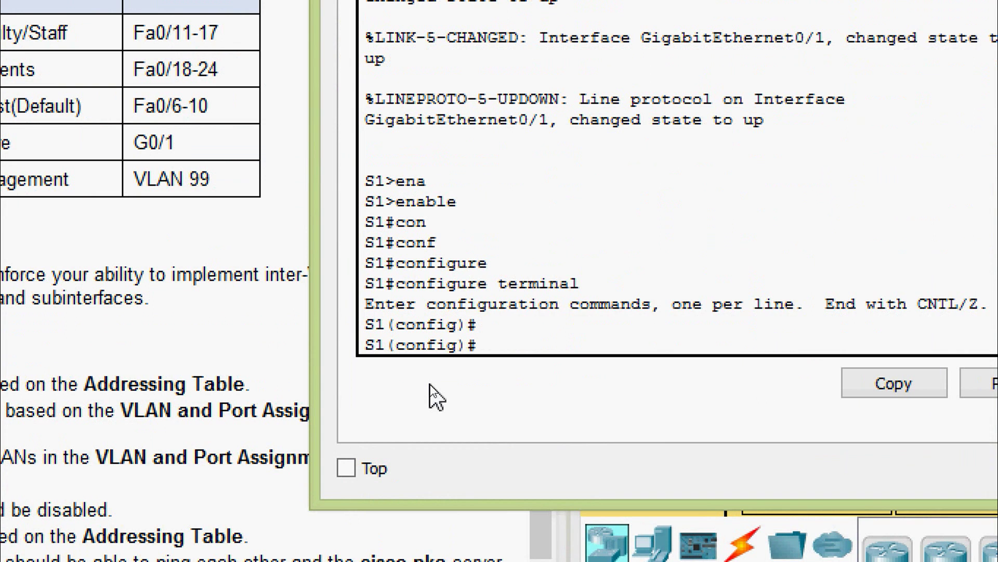
Create VLAN 10 on S1 and name it Faculty/Staff.
text(vl)
key(Tab)
text(10)
key(Return)
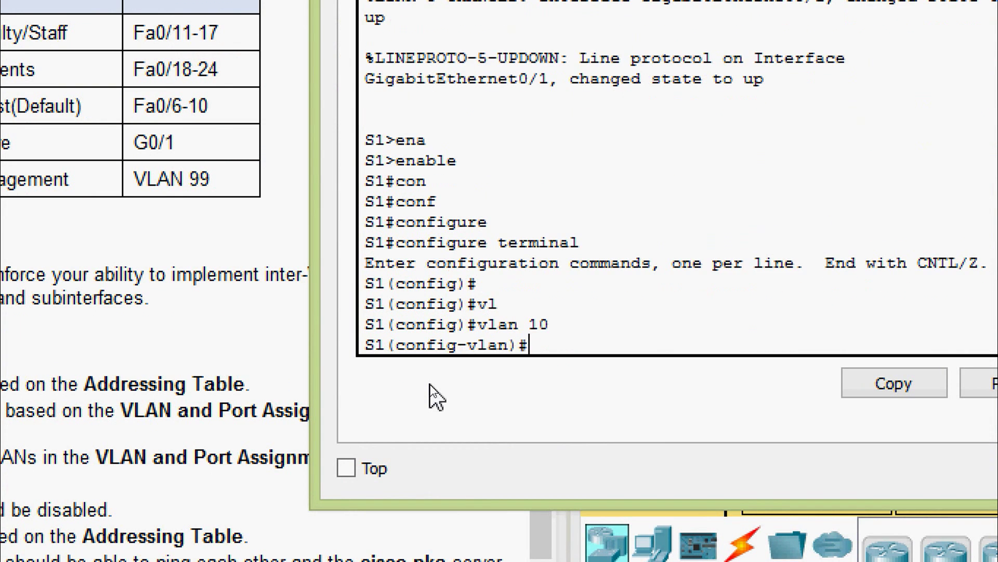
text(na)
key(Tab)
text(F)
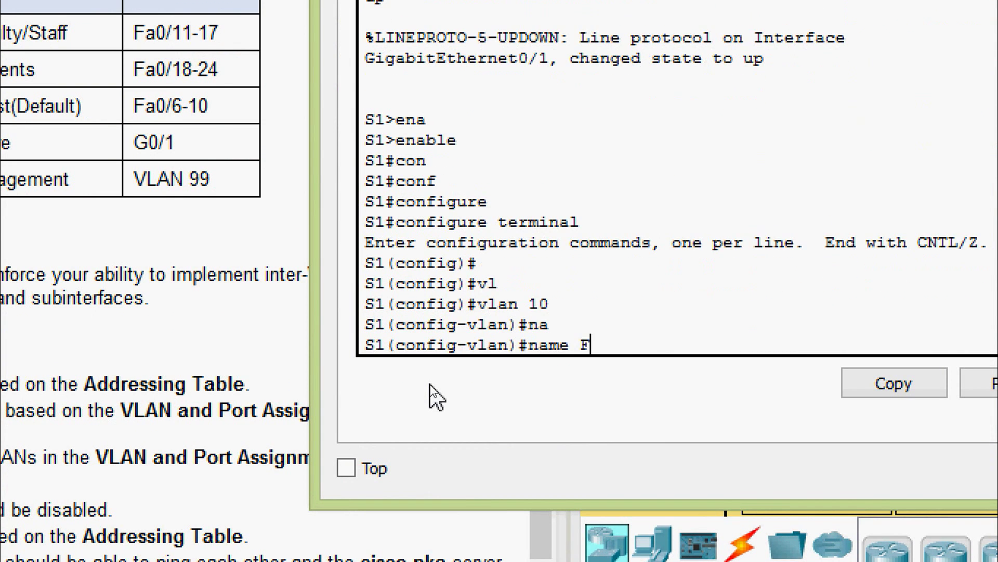
text(aculty)
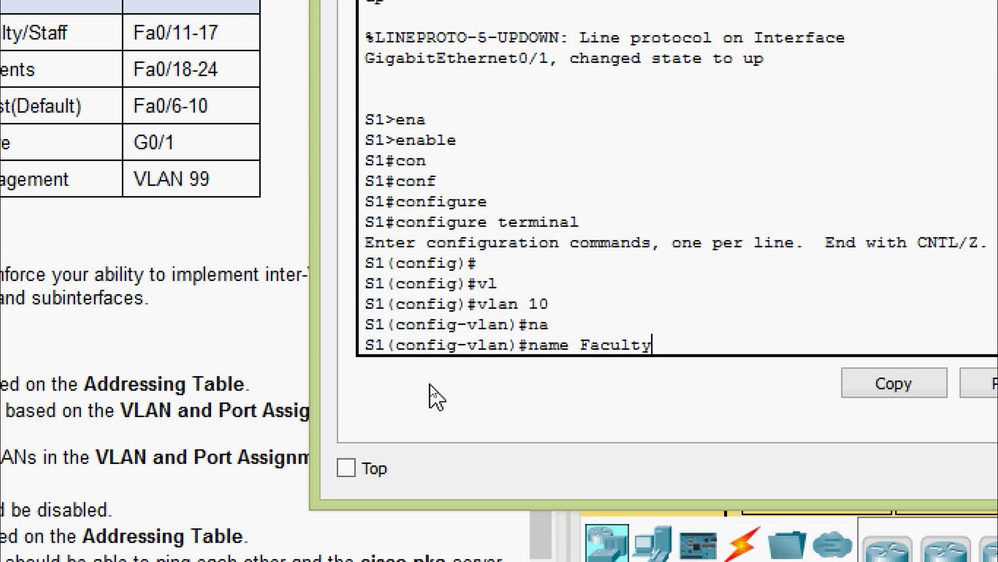
text(/Staff)
key(Return)
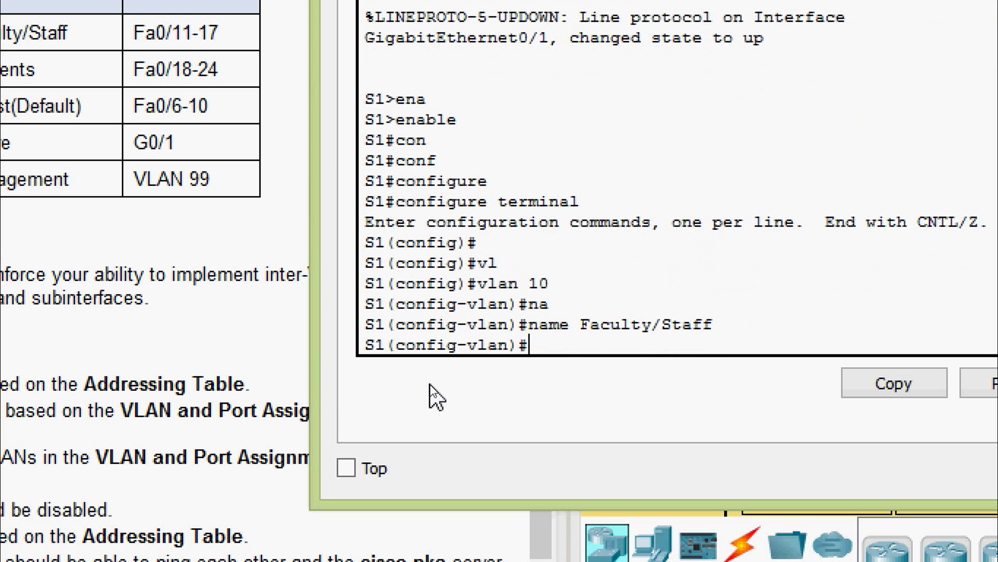
Create VLAN 20 on S1 and name it Students.
text(vl 20)
key(Return)
text(na)
key(Tab)
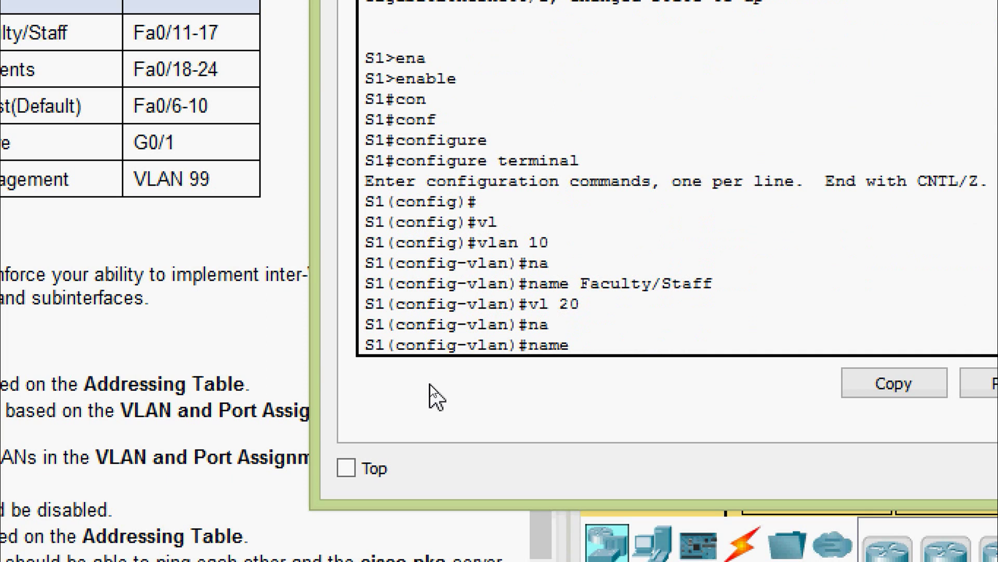
text(Students)
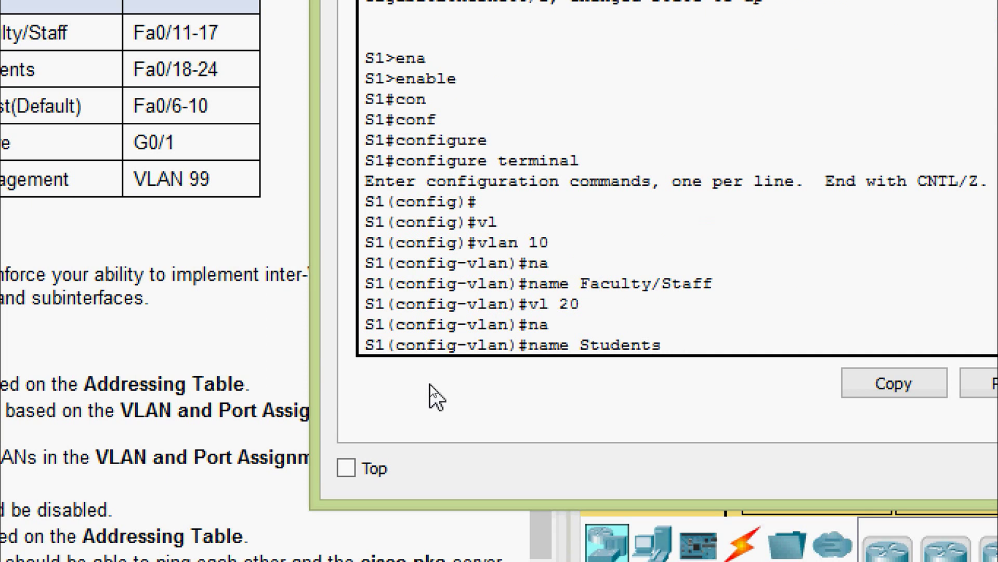
key(Return)
Create VLAN 30 on S1 and name it Guest(Default).
text(vl )
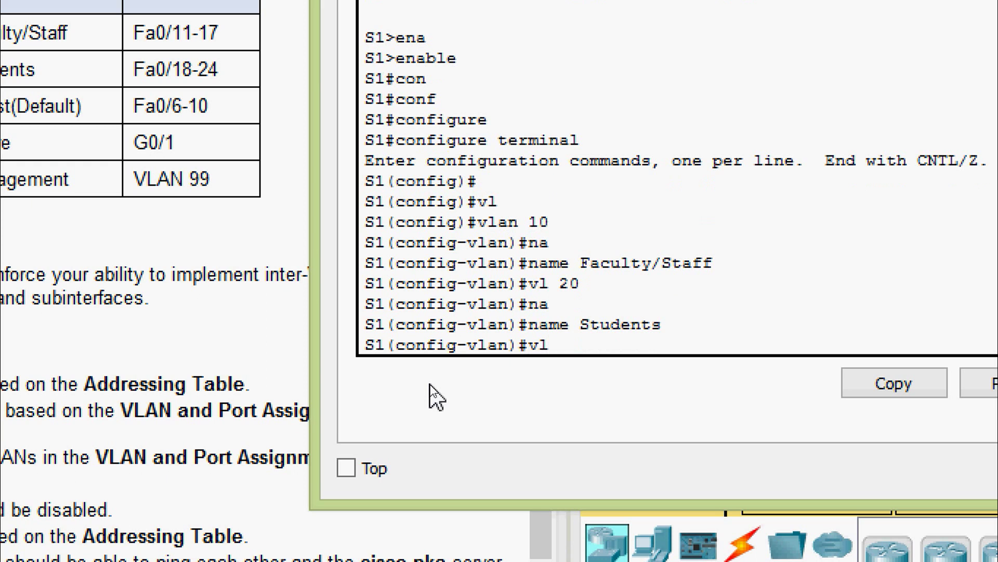
text(30)
key(Return)
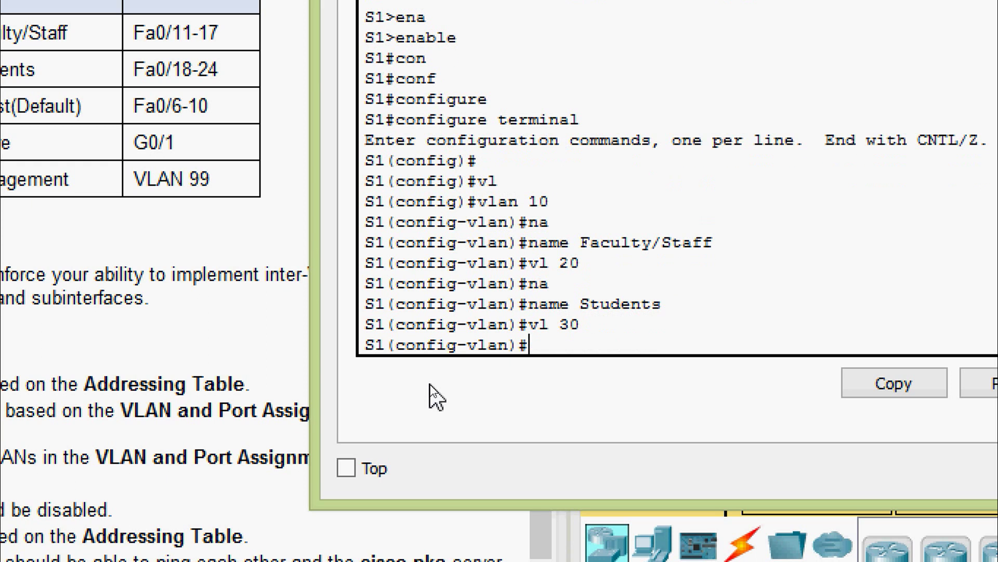
text(na)
key(Tab)
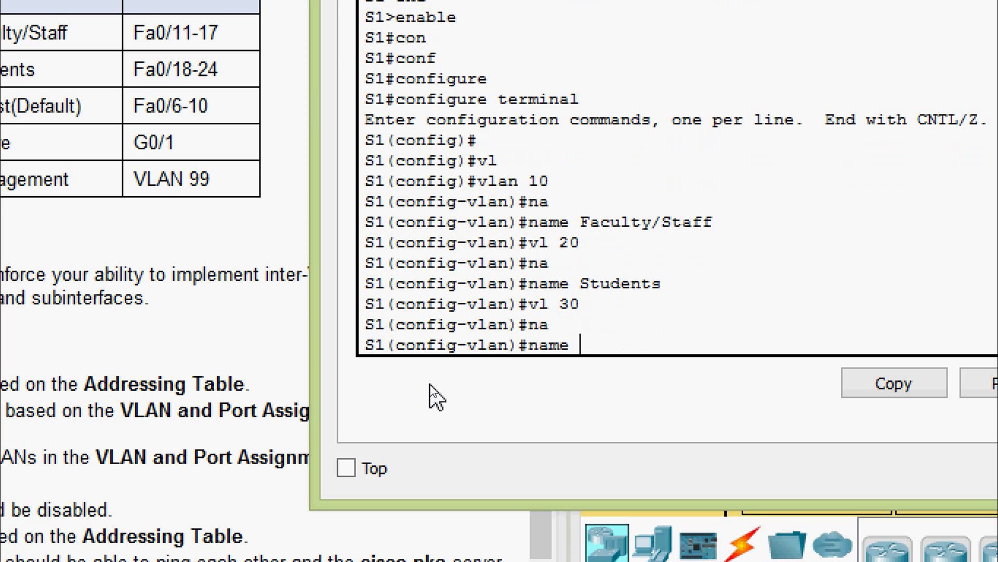
text(Guest(Def)
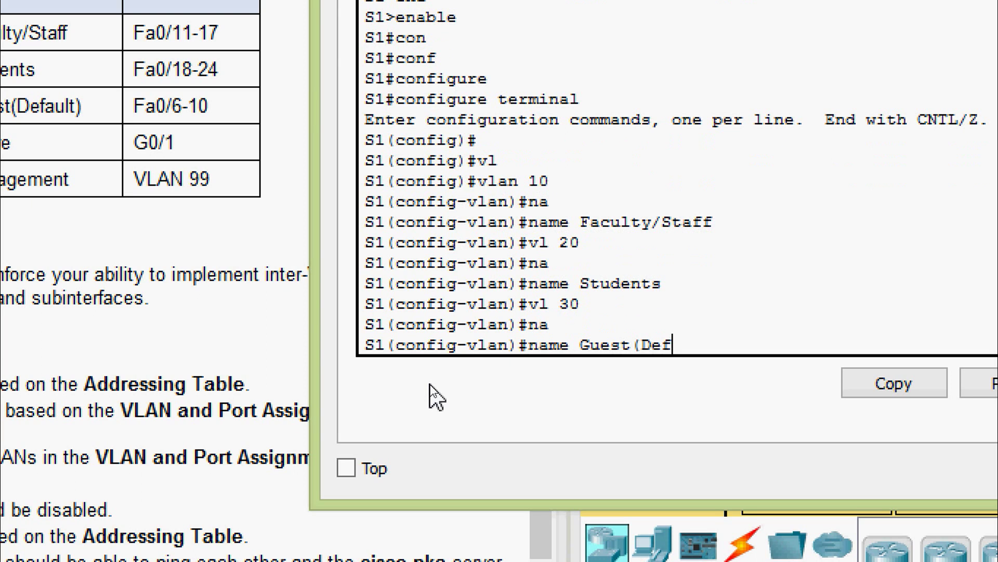
text(alu)
key(BackSpace)
key(BackSpace)
text(ult))
key(Return)
Create VLAN 88 on S1 and name it Native.
text(vl 88)
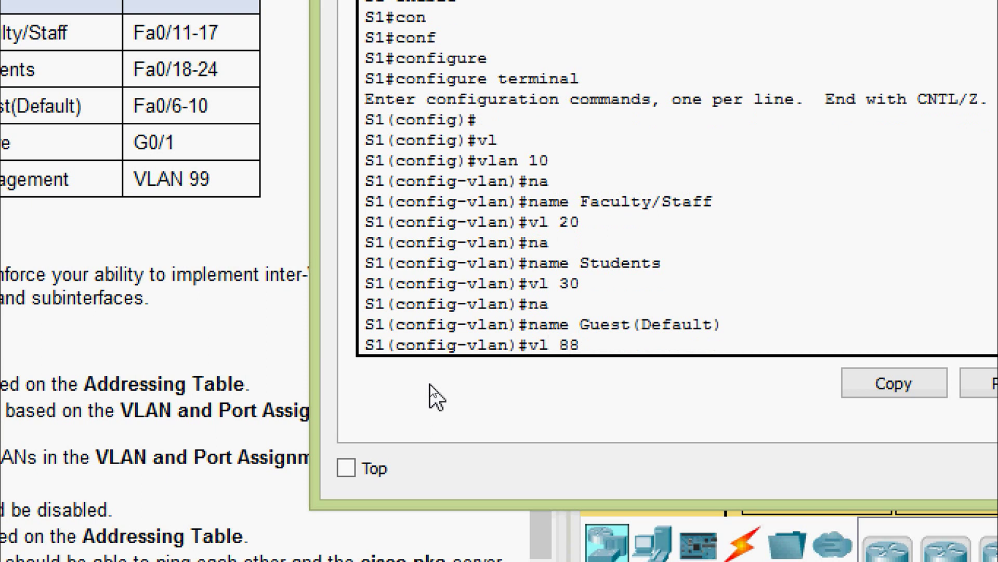
key(Return)
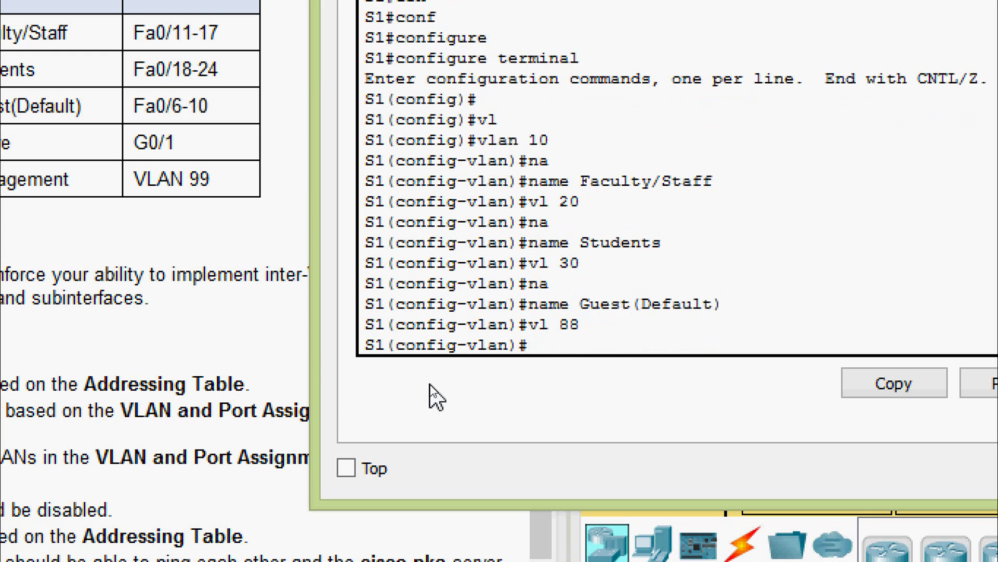
text(na)
key(Tab)
text(Native)
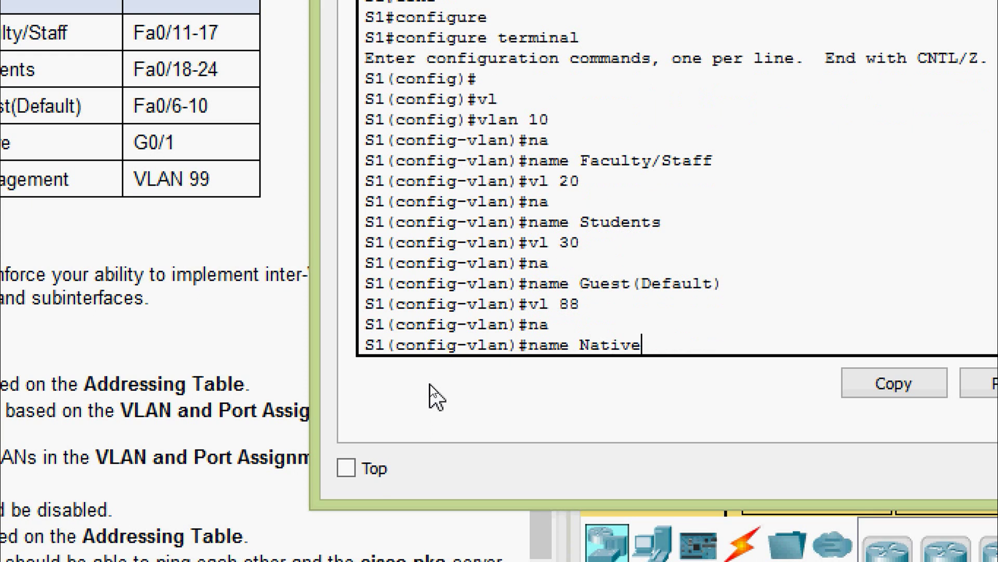
key(Return)
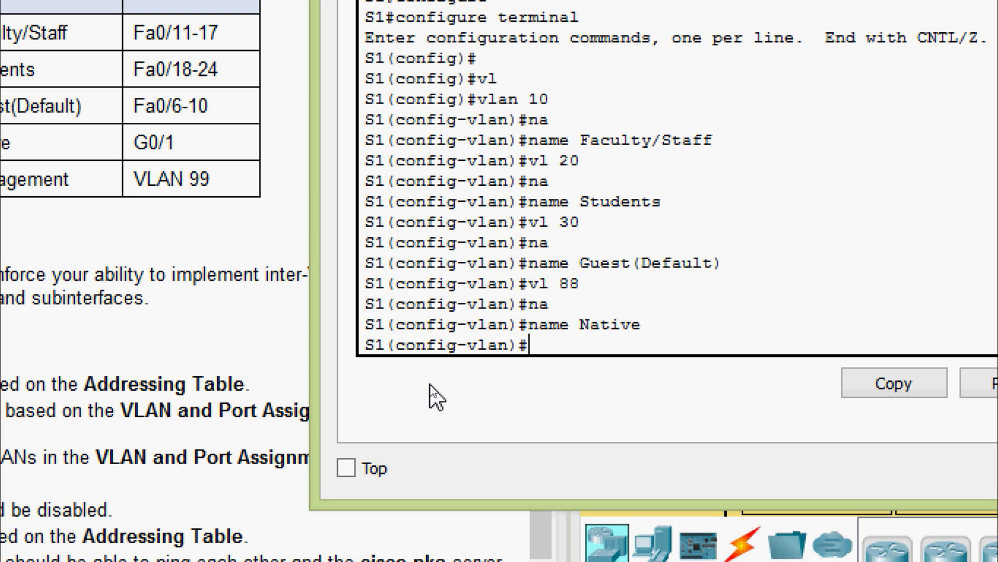
Create VLAN 99 on S1 with the name Management and return to privileged EXEC mode.
text(vl 99)
key(Return)
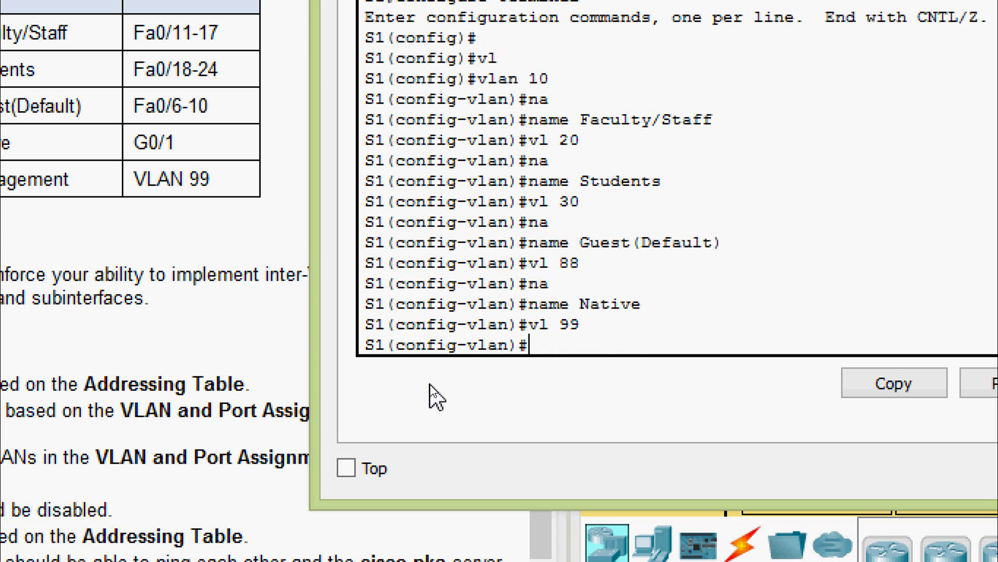
text(nam)
key(Tab)
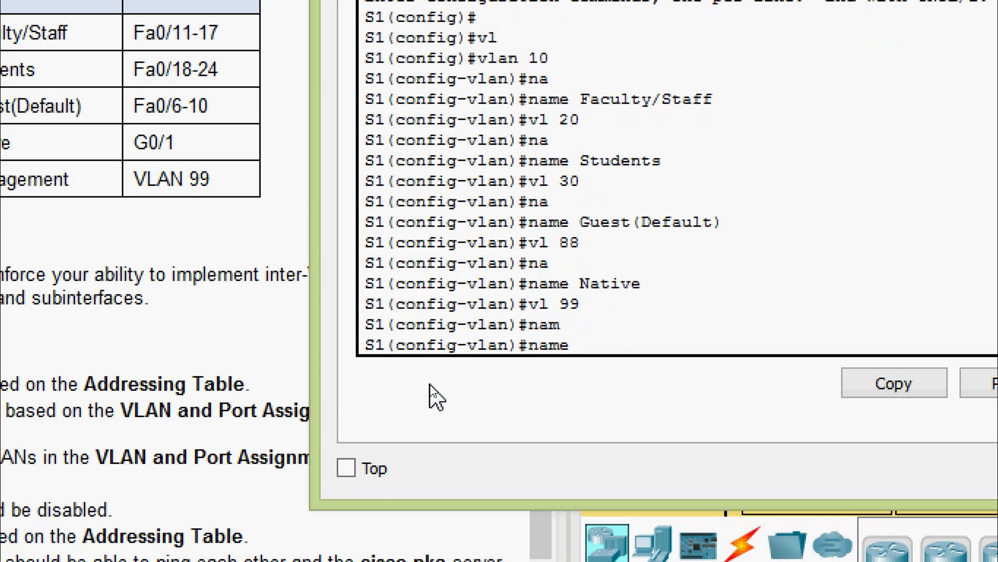
text(Mana)
text(geme)
key(BackSpace)
text(ment)
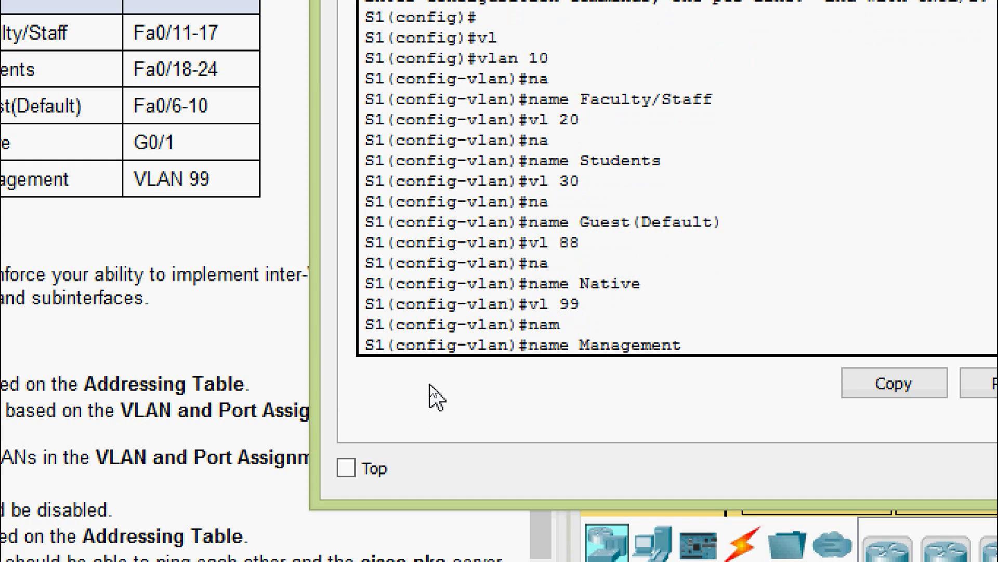
key(Return)
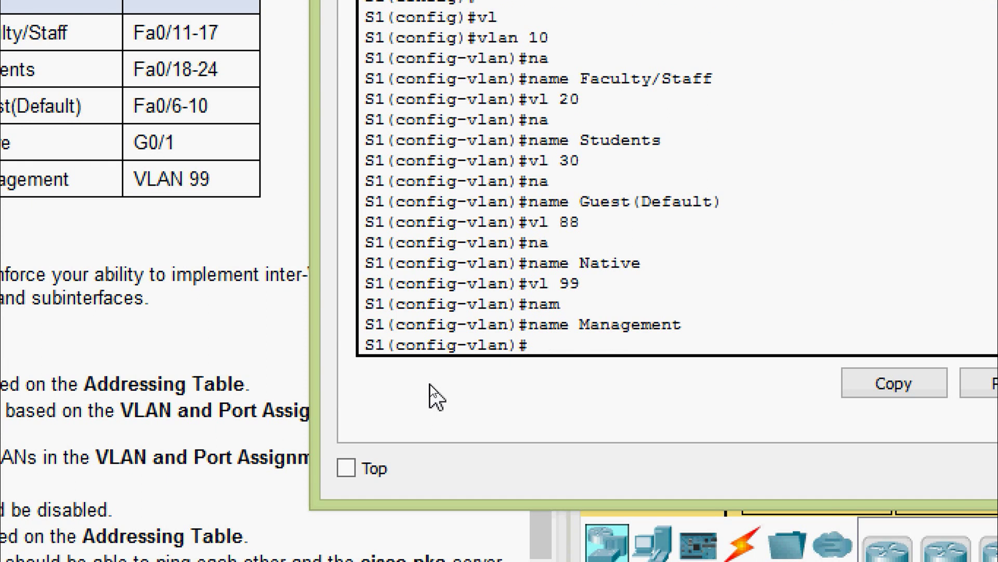
key(ctrl+z)
key(Return)
key(Return)
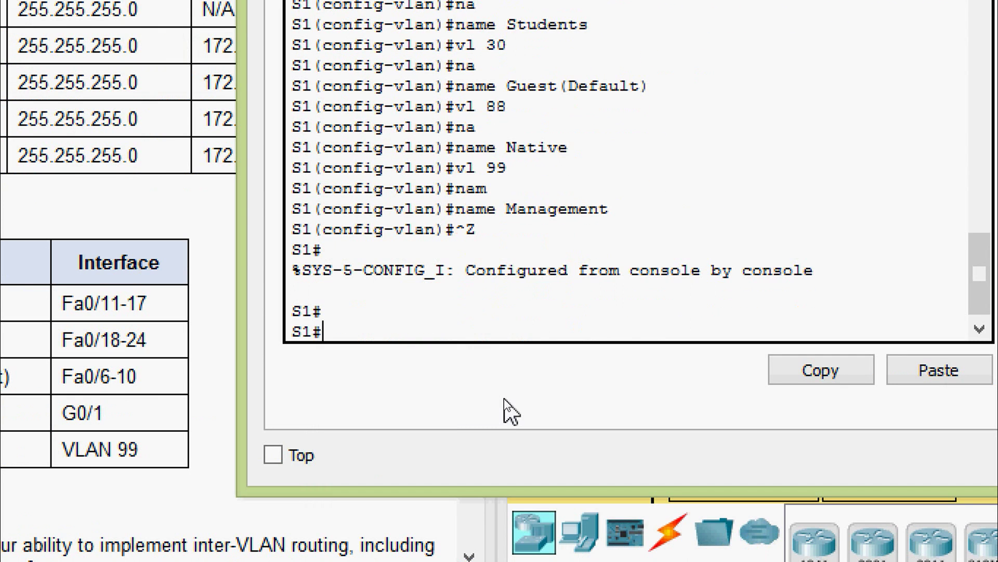
Display S1's VLAN summary with show vlan brief.
text(sh)
key(Tab)
text(vl)
key(Tab)
text(b)
key(Tab)
key(Return)
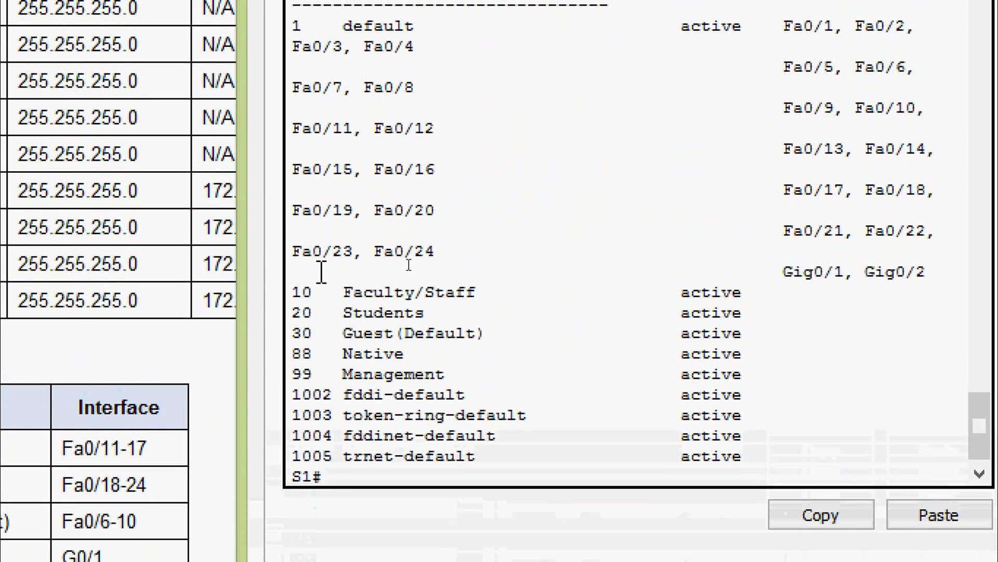
Widen and reposition S1's window to check its VLAN names and port membership against the VLAN and Port Assignments Table.
drag(292, 283, 747, 375)
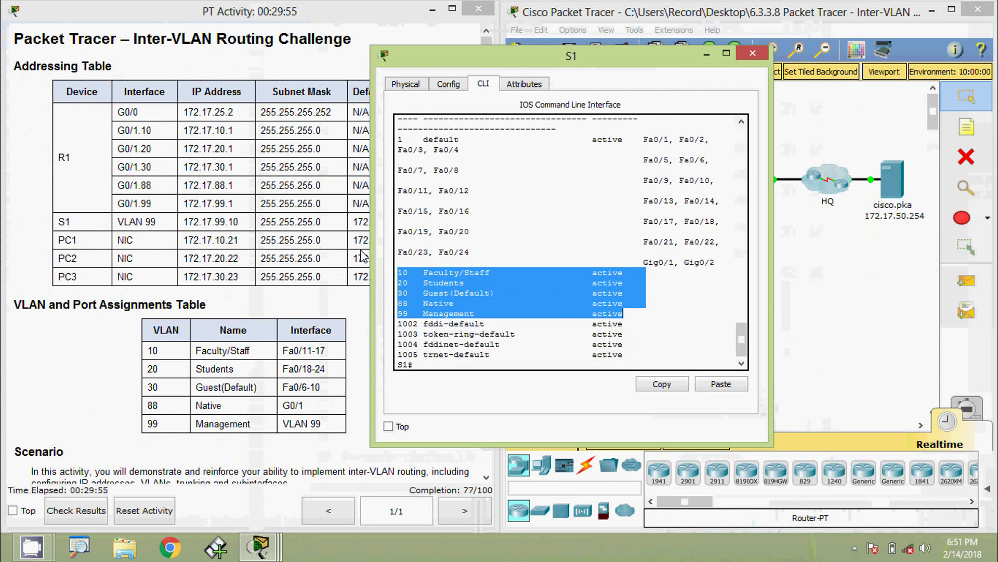
drag(370, 253, 235, 252)
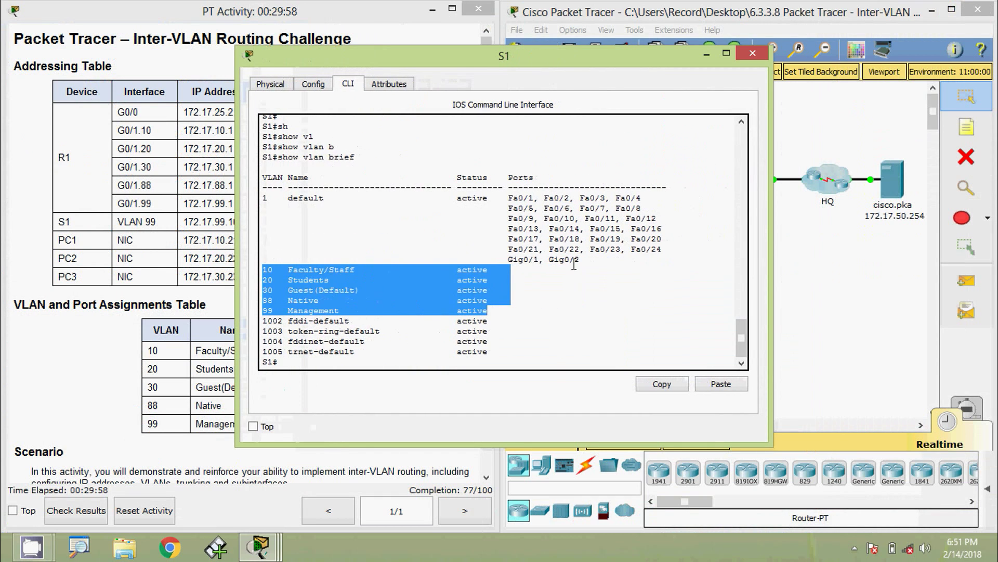
click(574, 264)
click(264, 197)
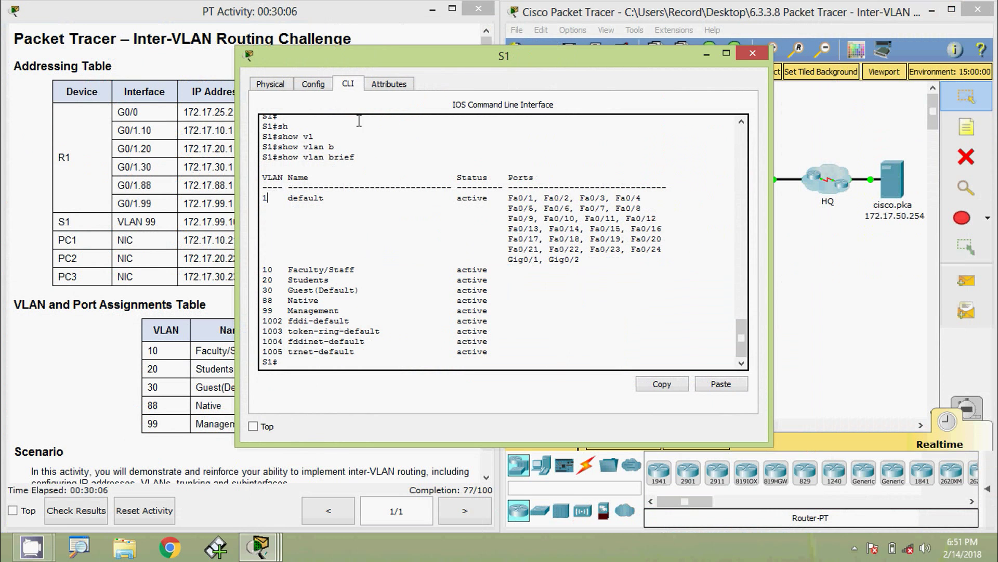
drag(360, 61, 515, 88)
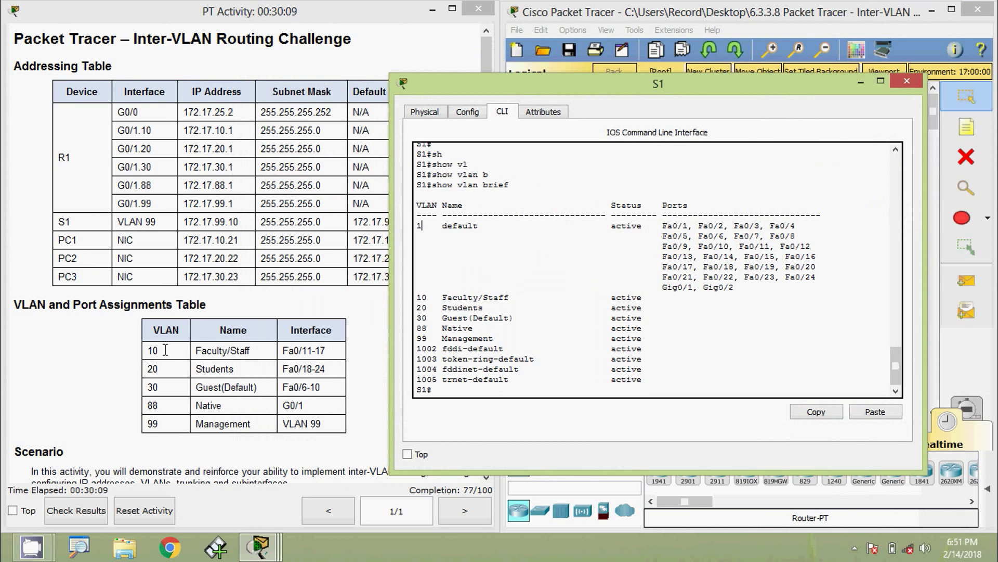
Enter global configuration mode on S1 from the privileged EXEC prompt.
click(245, 375)
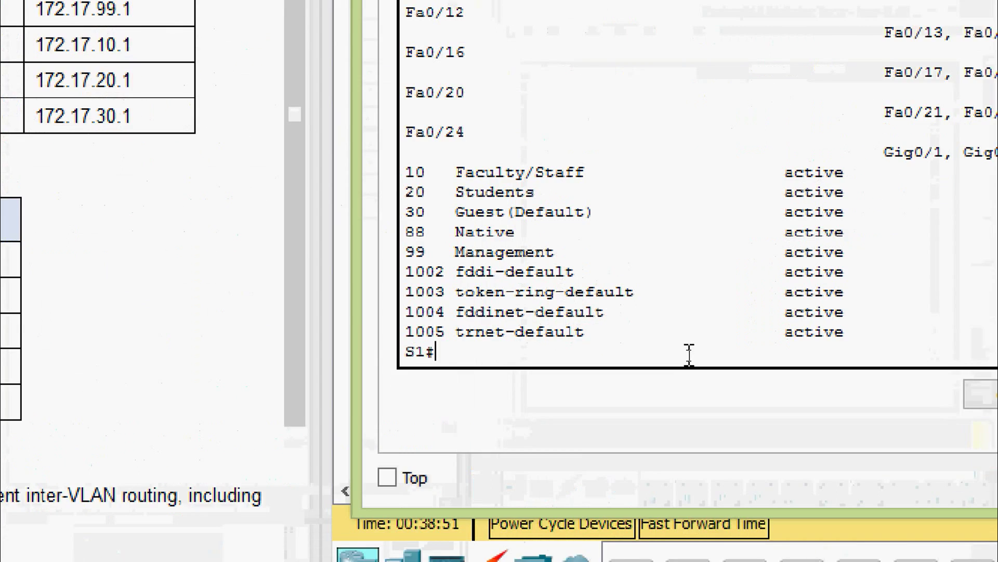
text(conf)
key(Tab)
text(t)
key(Tab)
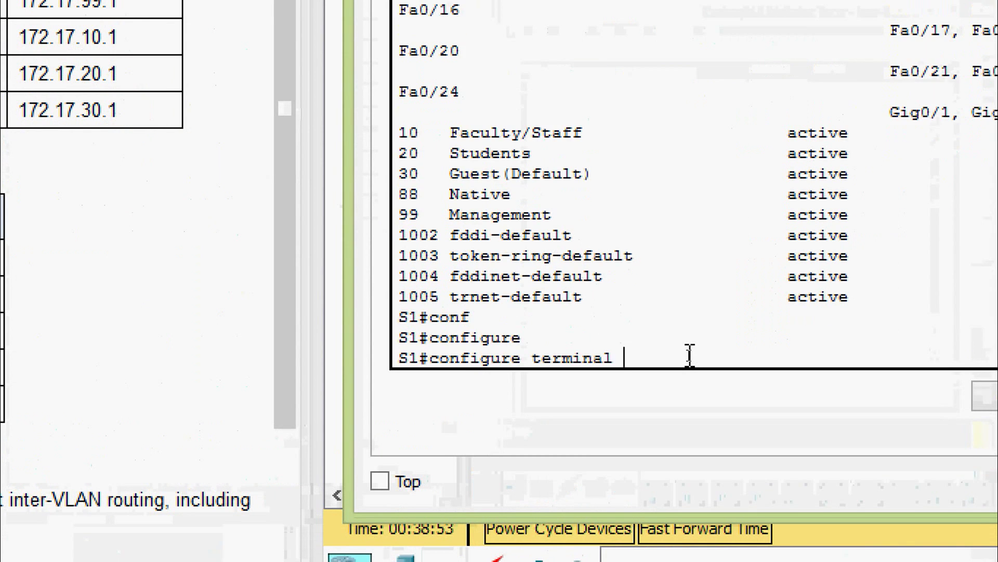
key(Return)
key(Return)
key(Return)
Enter interface range configuration on S1 for FastEthernet 0/11-17.
text(inter)
key(Tab)
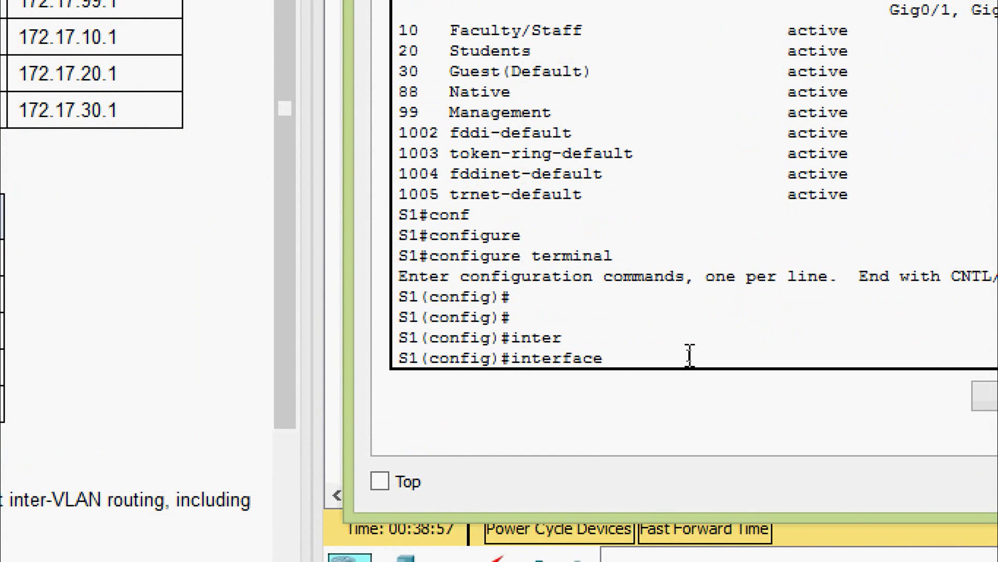
text(r)
key(Tab)
text(f)
key(Tab)
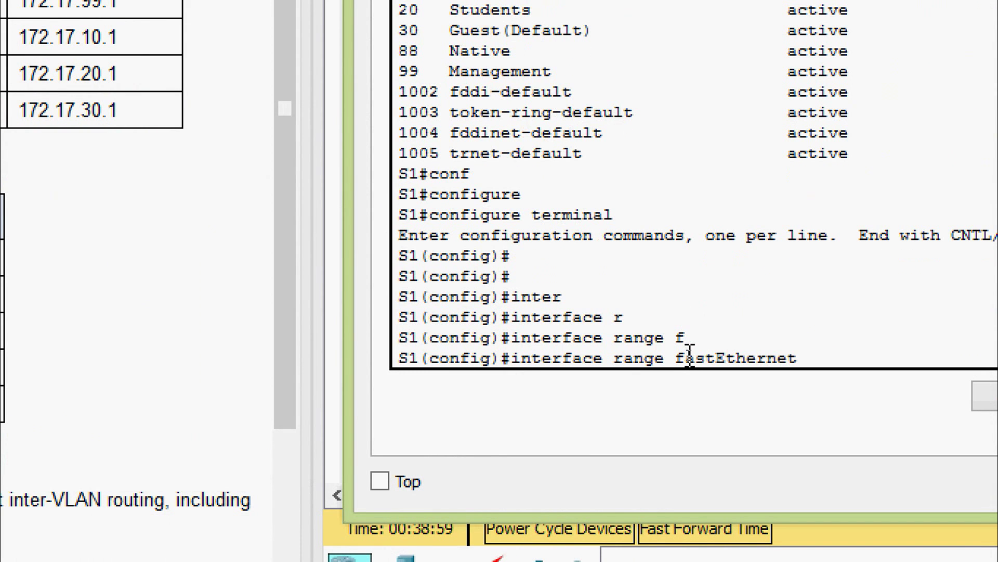
text(0/11-)
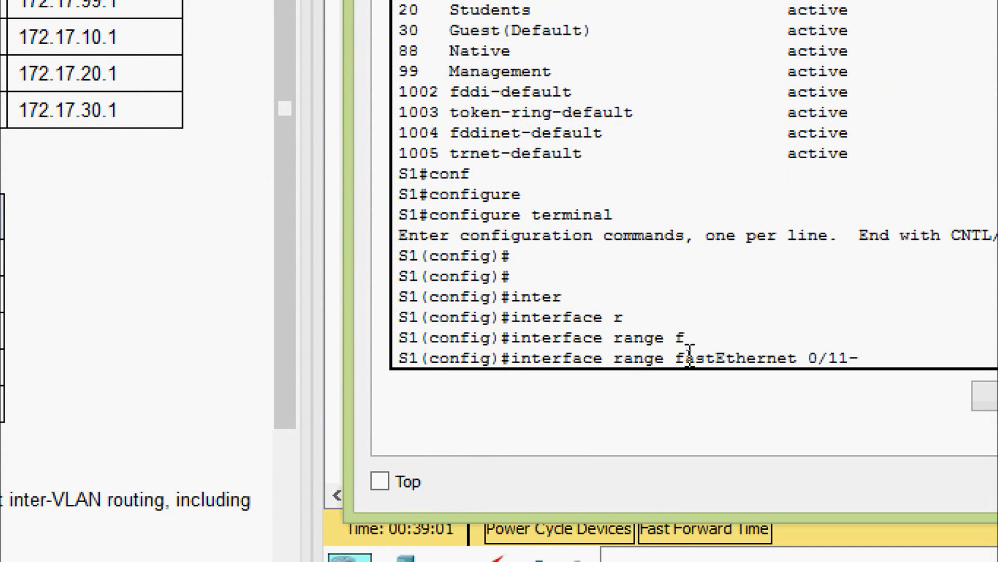
text(17)
key(Return)
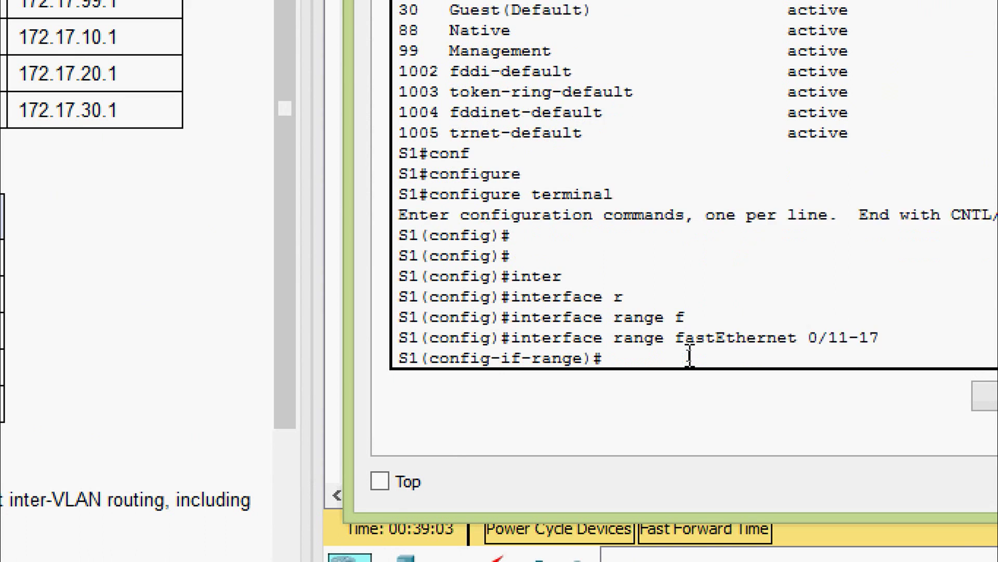
key(Return)
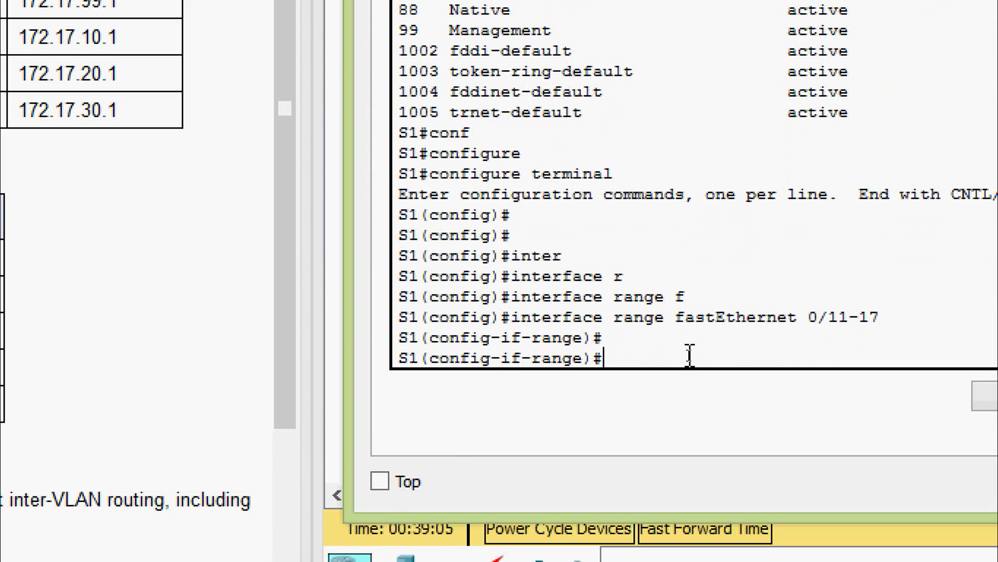
Set S1's FastEthernet 0/11-17 ports to access mode with switchport mode access.
text(swi)
key(Tab)
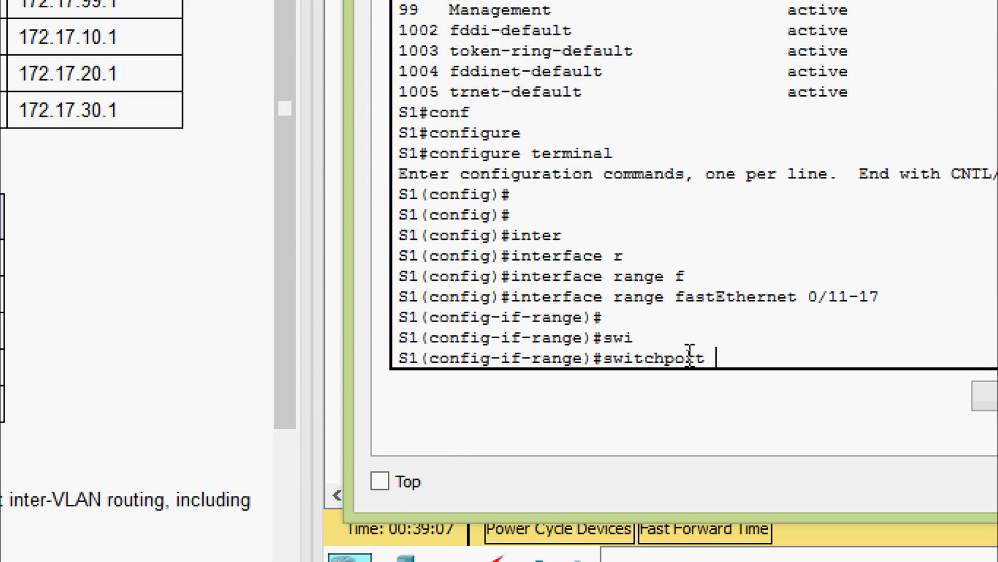
text(mo)
key(Tab)
text(ac)
key(Tab)
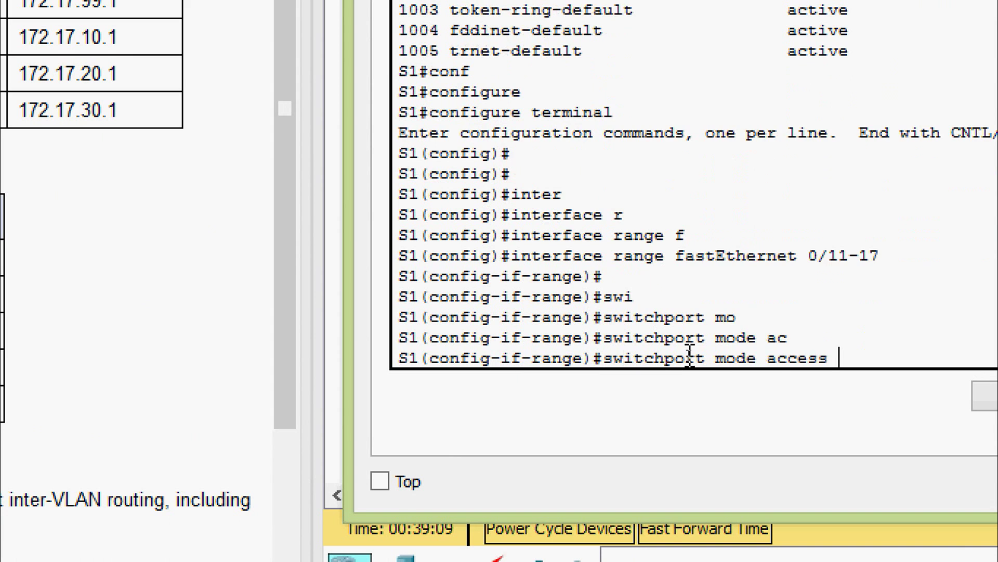
key(Return)
key(Return)
Assign S1's FastEthernet 0/11-17 ports to VLAN 10 with switchport access vlan 10.
text(swi)
key(Tab)
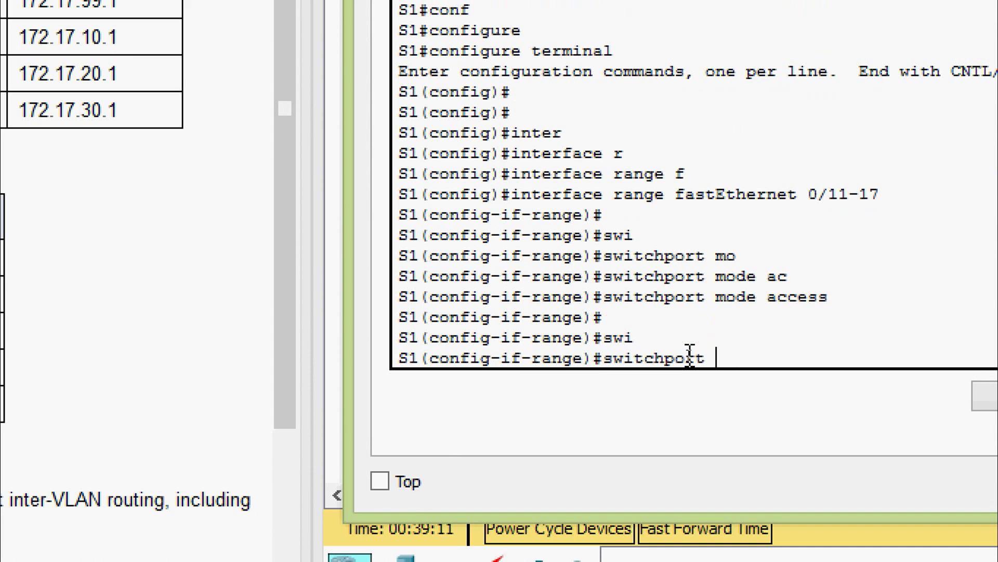
text(ac)
key(Tab)
text(vl)
key(Tab)
text(10)
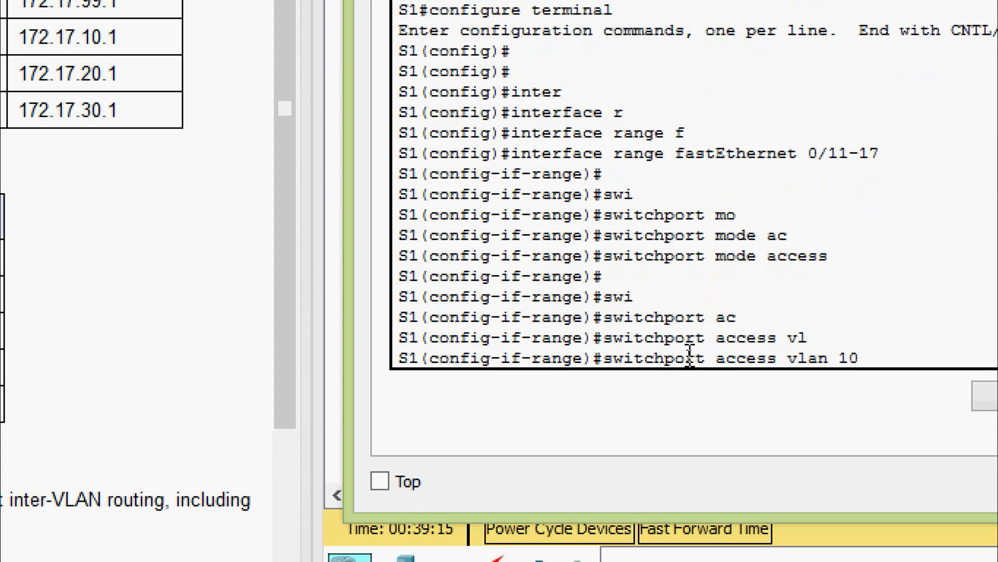
key(Return)
key(Return)
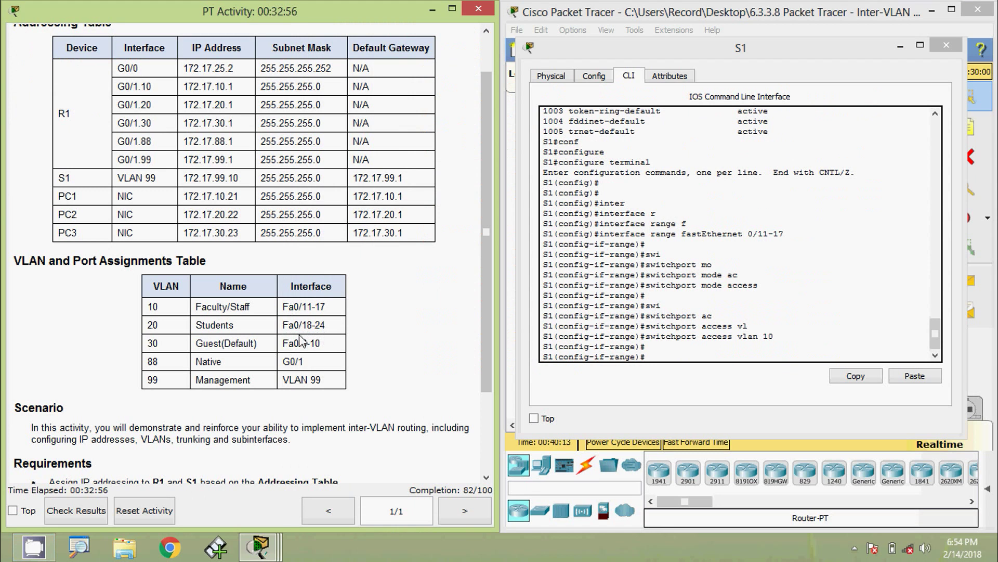
Leave the current port range on S1 and enter interface range configuration for FastEthernet 0/18-24.
click(689, 357)
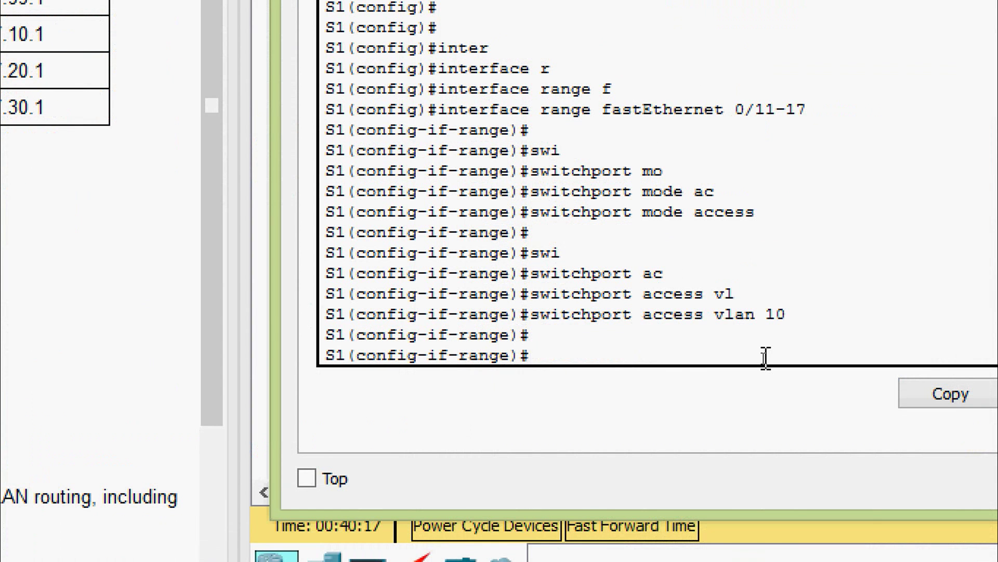
text(exit)
key(Return)
text(int)
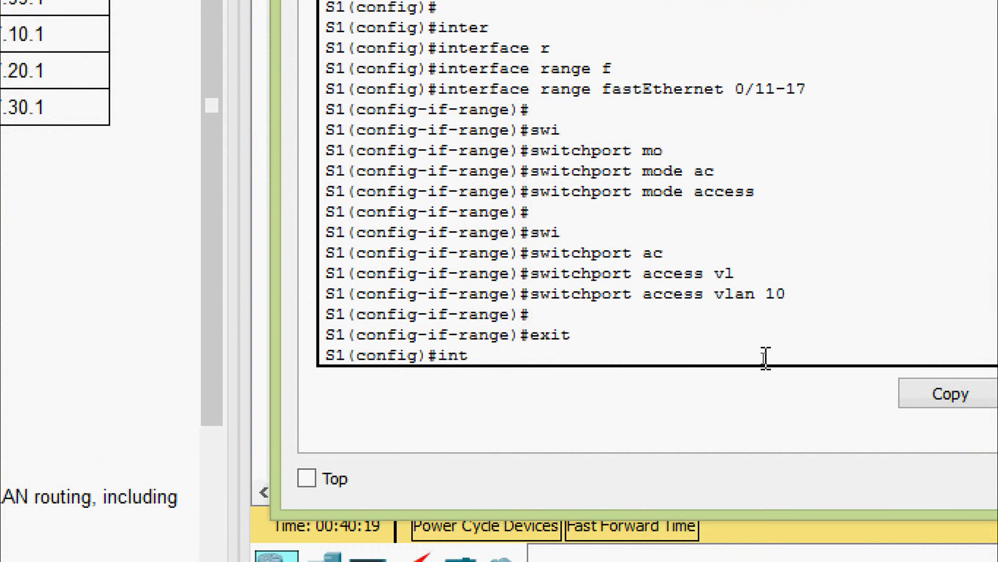
key(Tab)
text(r)
key(Tab)
text(f)
key(Tab)
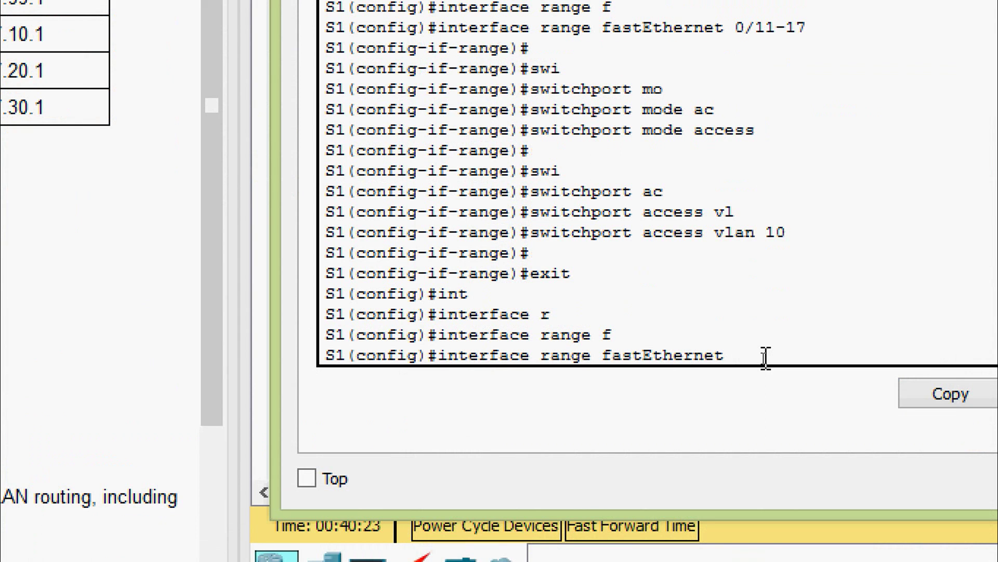
text(0/18-24)
key(Return)
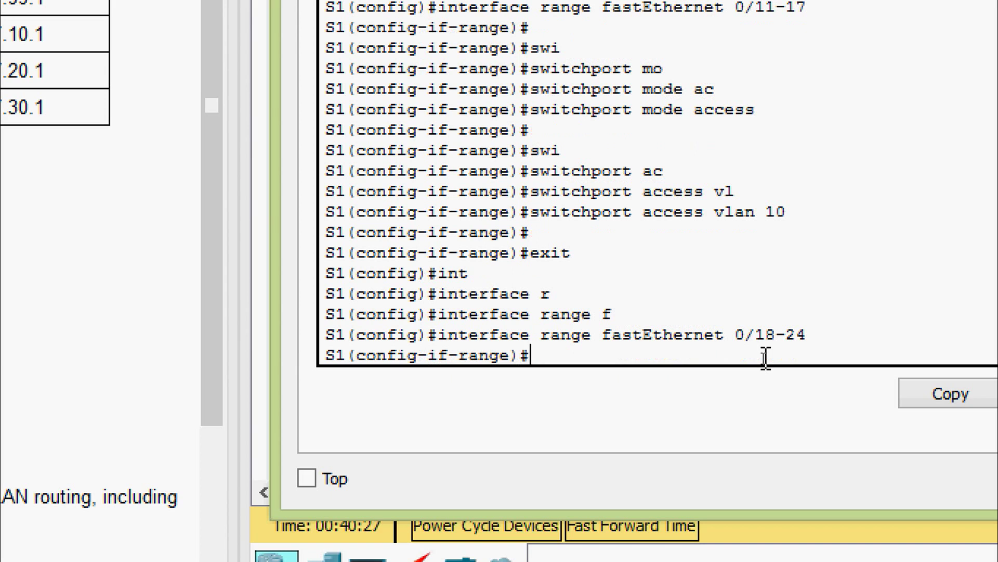
Set S1's FastEthernet 0/18-24 ports to access mode with switchport mode access.
text(swi)
key(Tab)
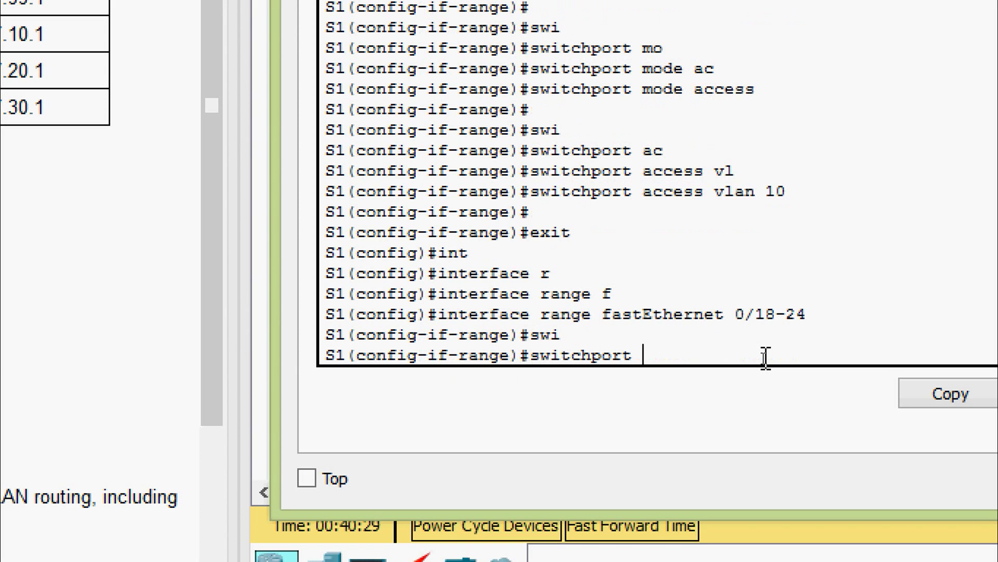
text(mod)
key(Tab)
text(ac)
key(Tab)
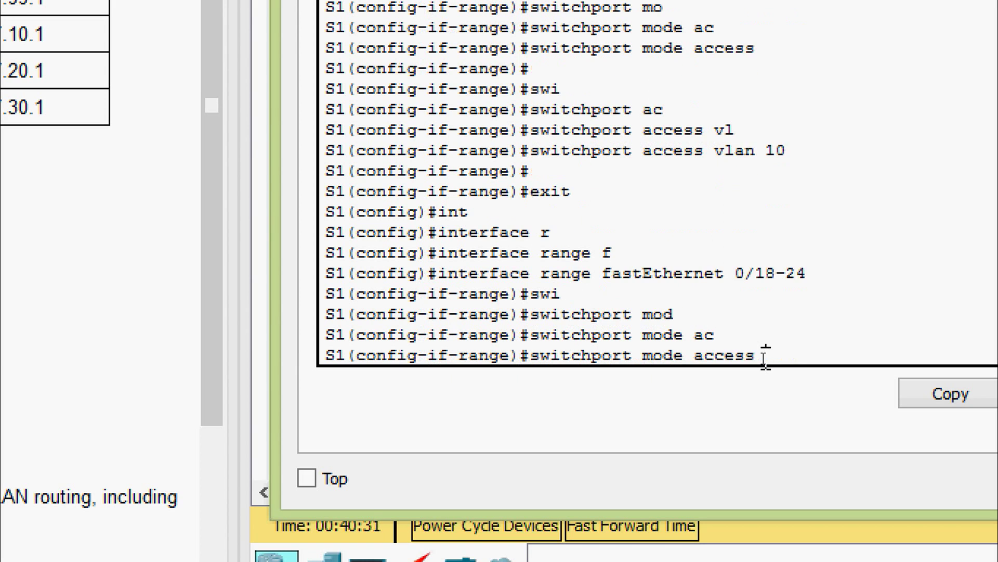
key(Return)
Assign S1's FastEthernet 0/18-24 ports to VLAN 20 with switchport access vlan 20.
text(swi)
key(Tab)
text(ac)
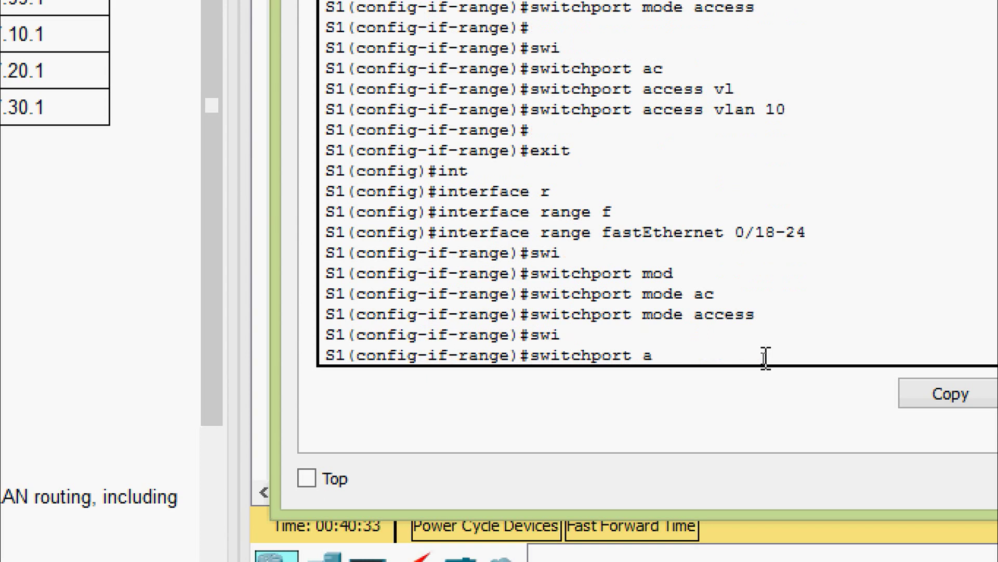
key(Tab)
text(vl)
key(Tab)
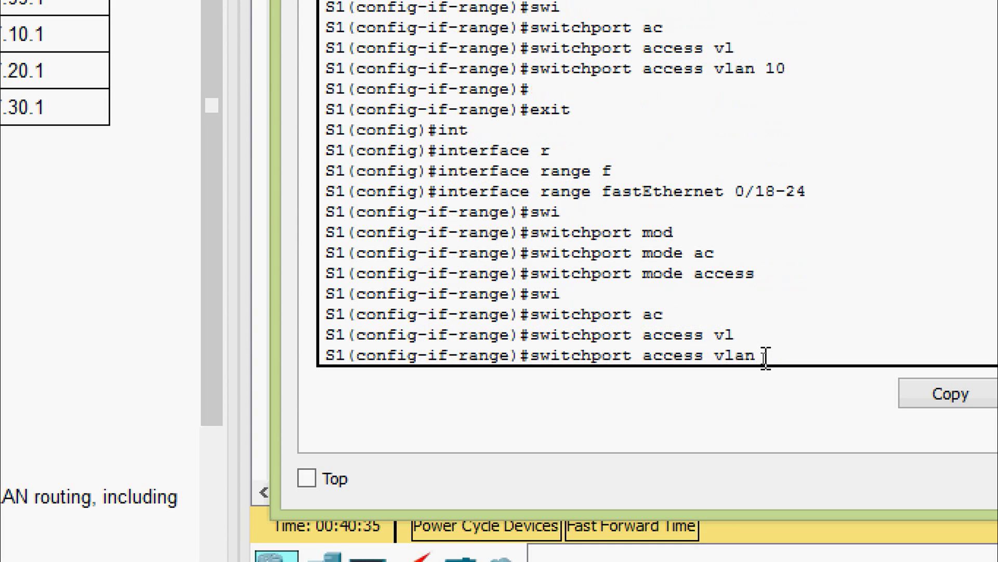
text(20)
key(Return)
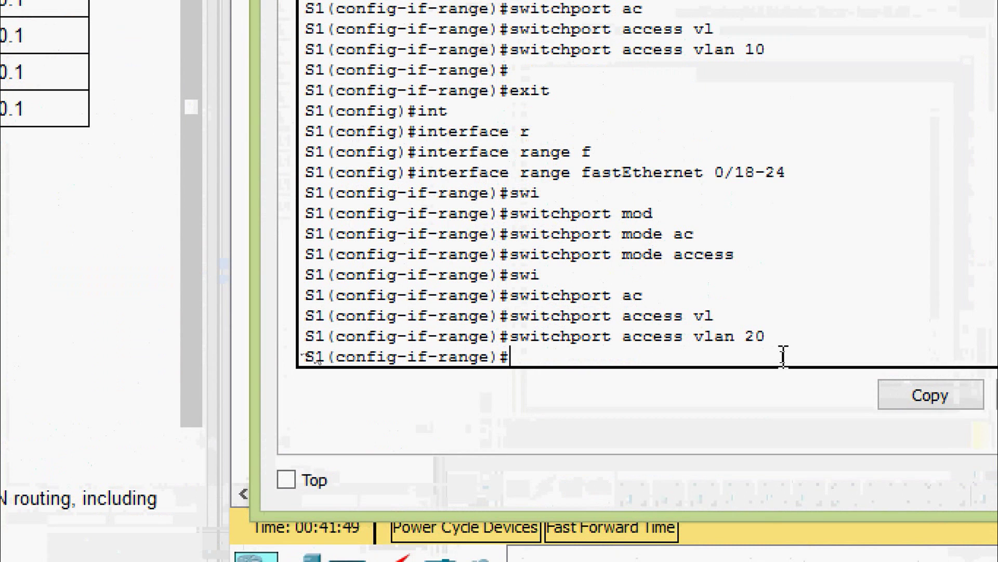
Exit the FastEthernet 0/18-24 range on S1 and enter interface range configuration for FastEthernet 0/6-10.
text(exit)
key(Return)
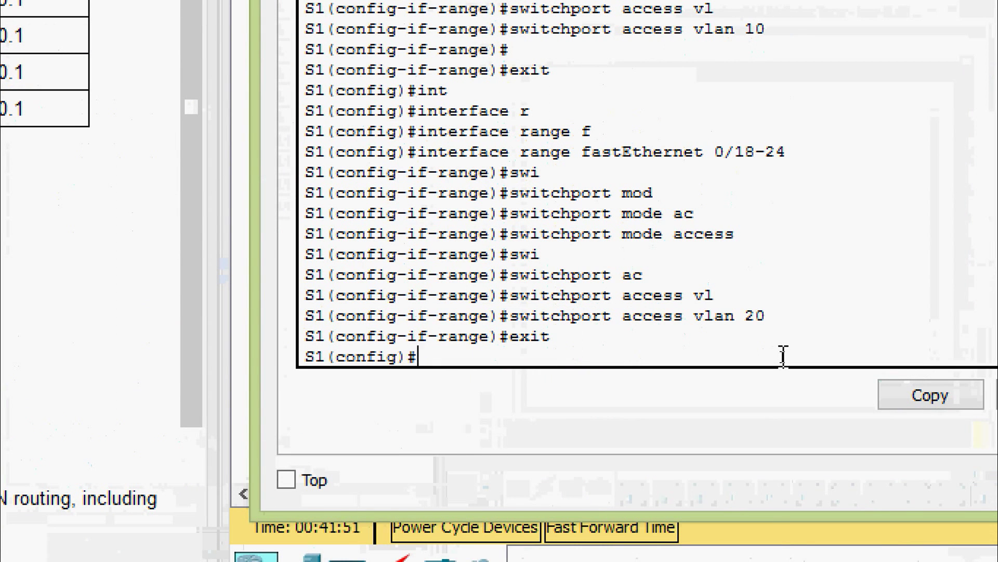
text(int)
key(Tab)
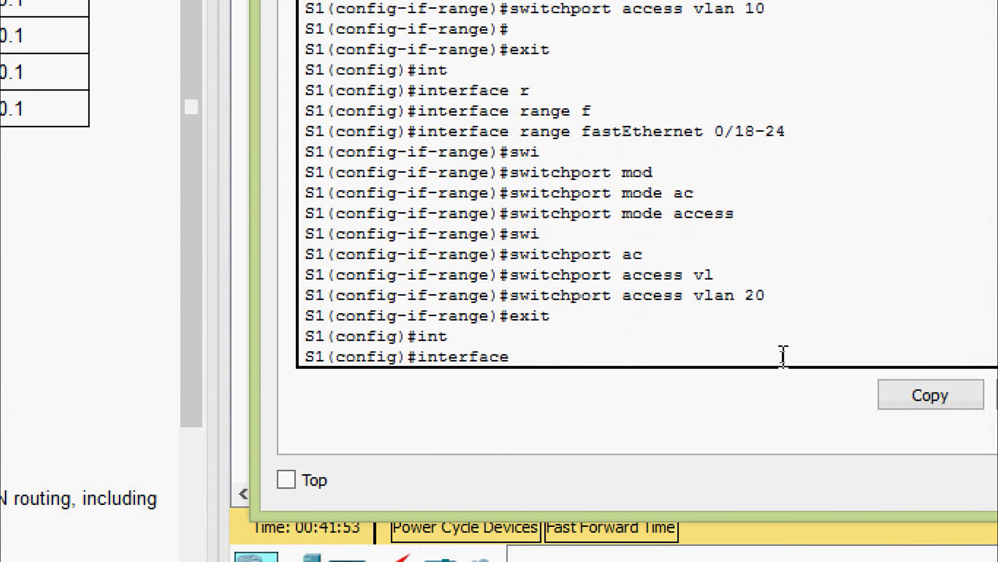
text(r)
key(Tab)
text(f)
key(Tab)
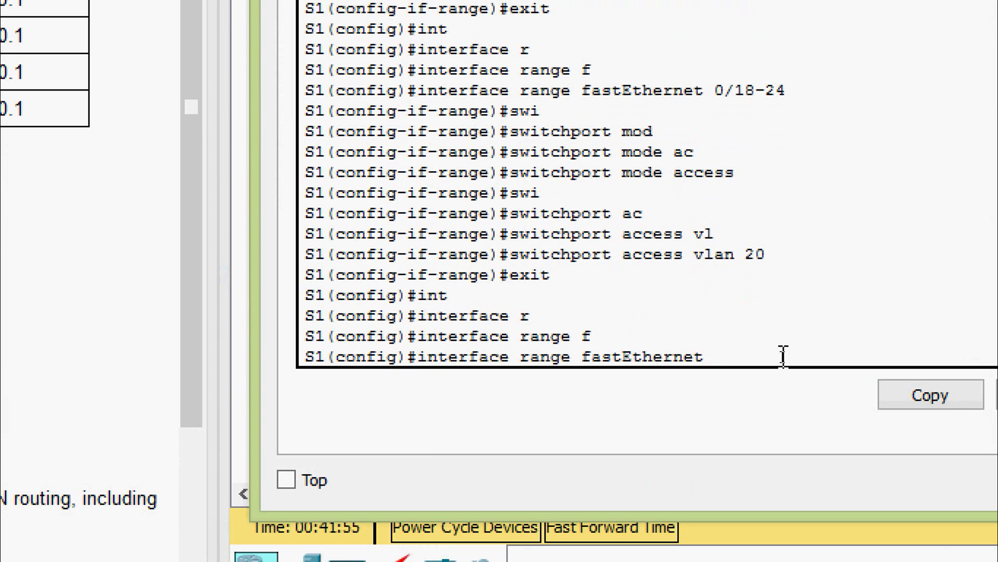
text(0/6-)
text(10)
key(Return)
Set S1's FastEthernet 0/6-10 ports to access mode with switchport mode access.
text(swi)
key(Tab)
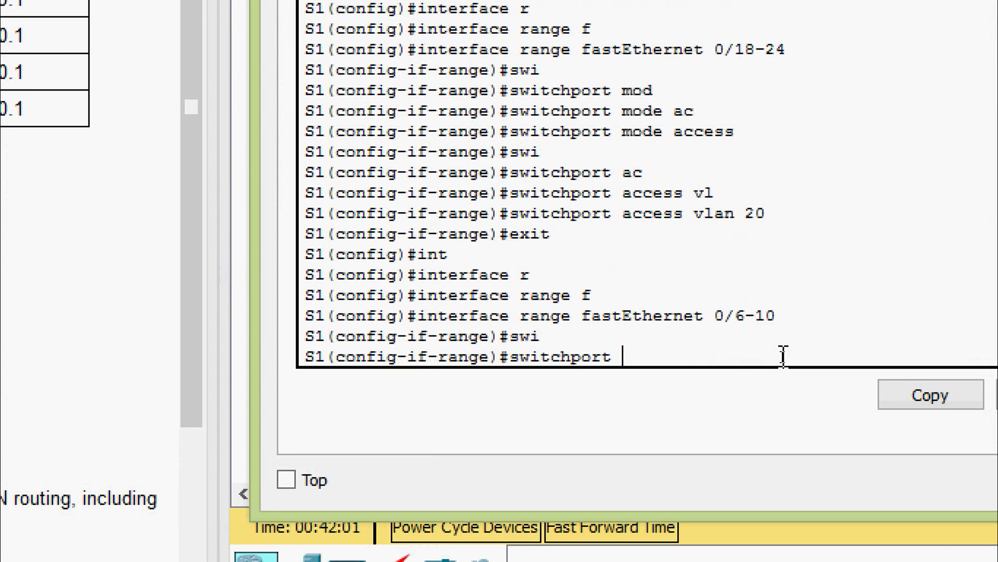
text(mo)
key(Tab)
text(ac)
key(Tab)
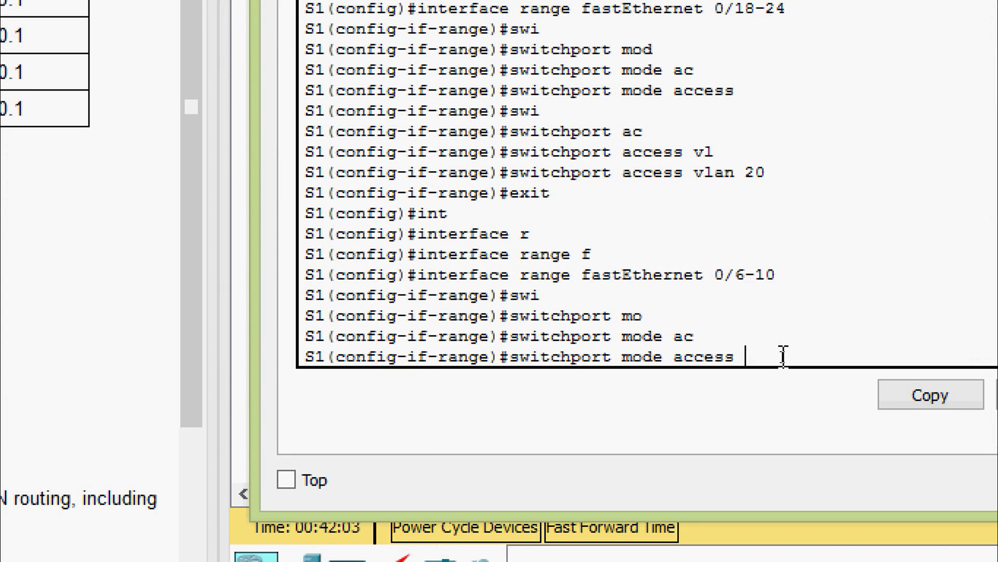
key(Return)
Assign S1's FastEthernet 0/6-10 ports to VLAN 30 with switchport access vlan 30.
text(swi)
key(Tab)
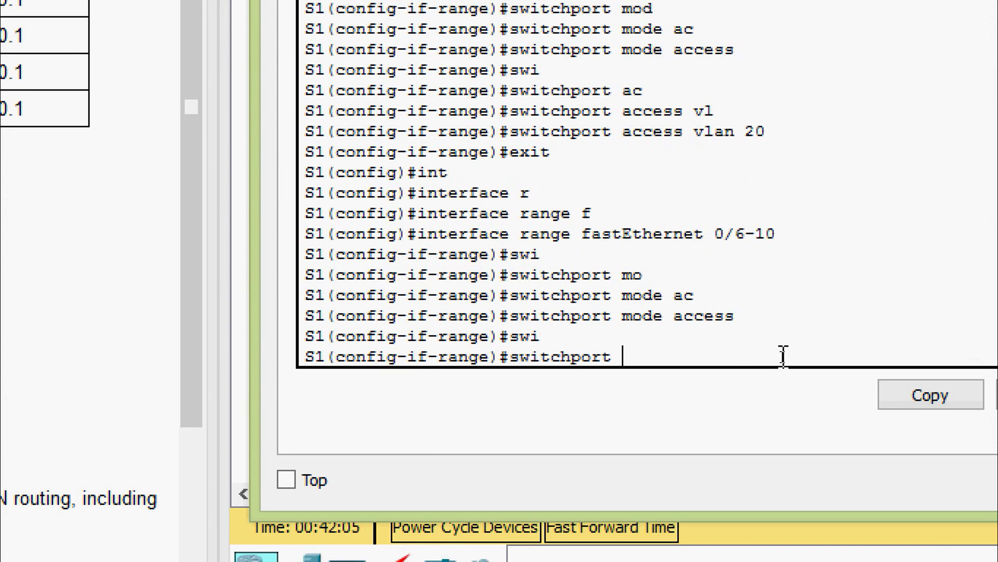
text(ac)
key(Tab)
text(vl)
key(Tab)
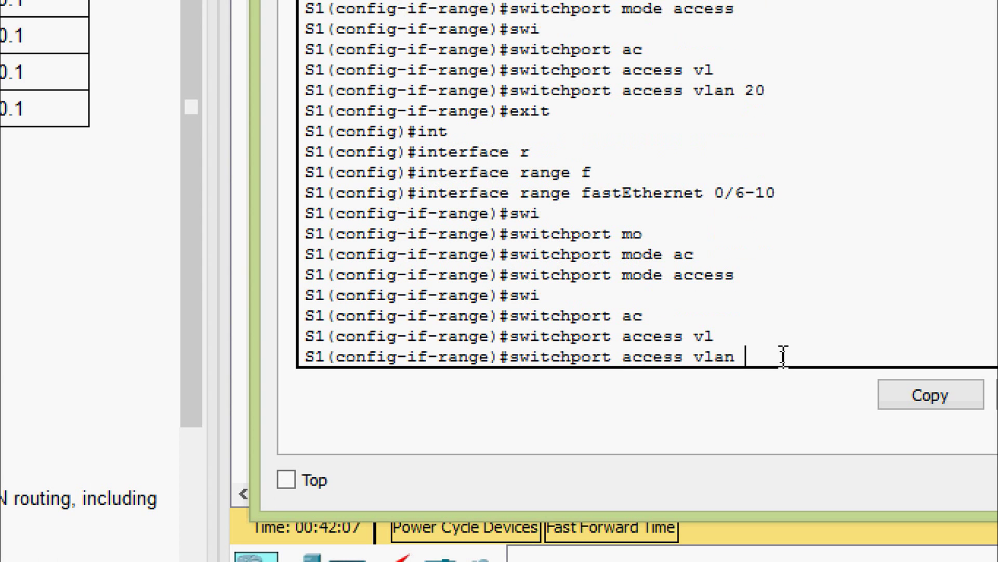
text(30)
key(Return)
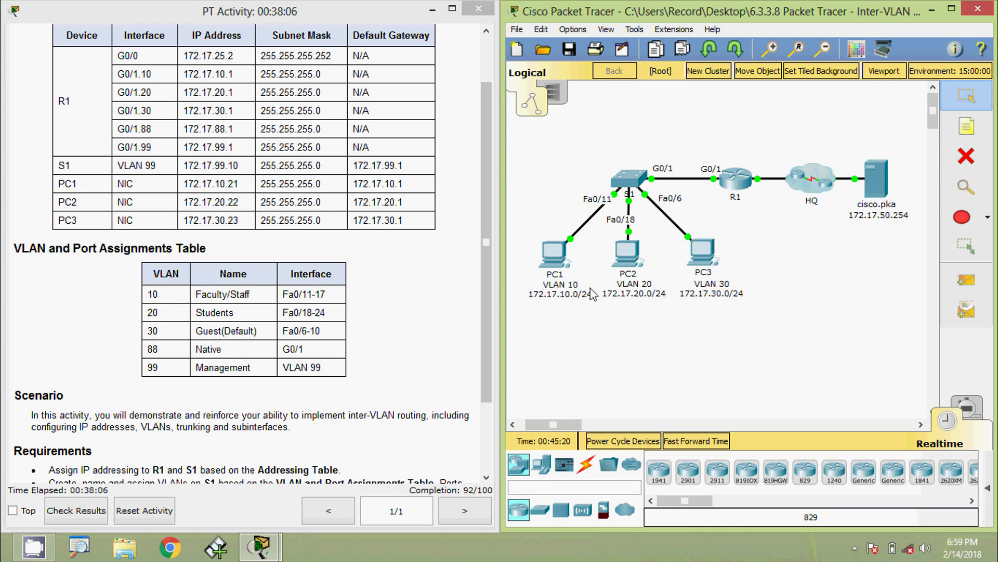
Reopen S1's command line from the topology and move its window clear of the activity tables.
click(628, 190)
drag(536, 116, 728, 32)
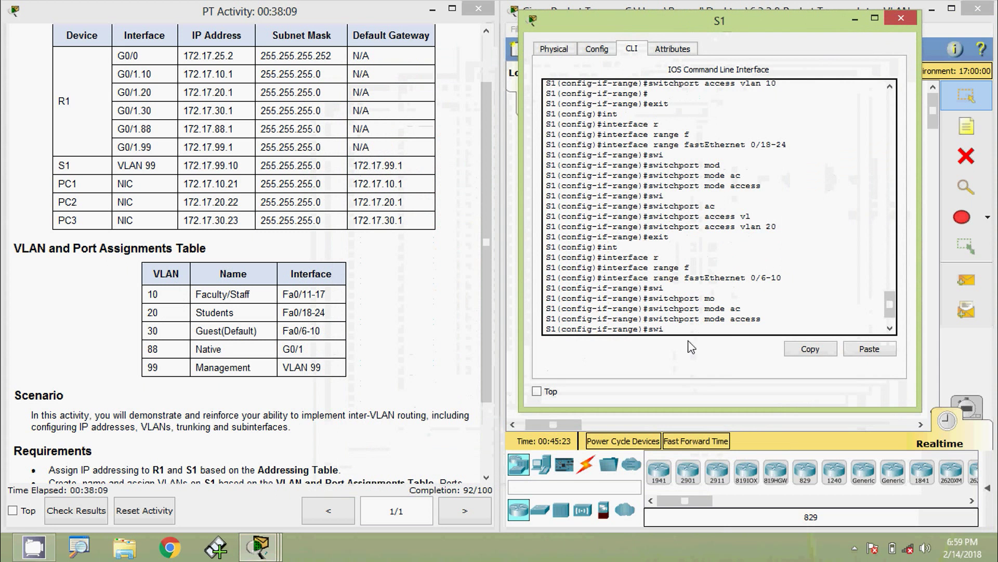
click(890, 330)
click(890, 330)
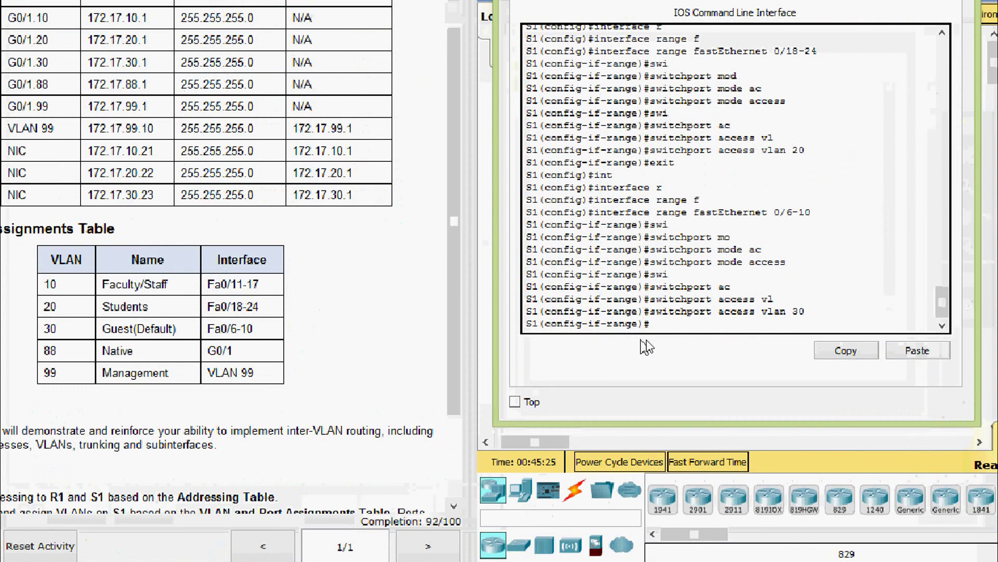
Exit the FastEthernet 0/6-10 range on S1 and enter interface configuration for GigabitEthernet 0/1.
text(exit)
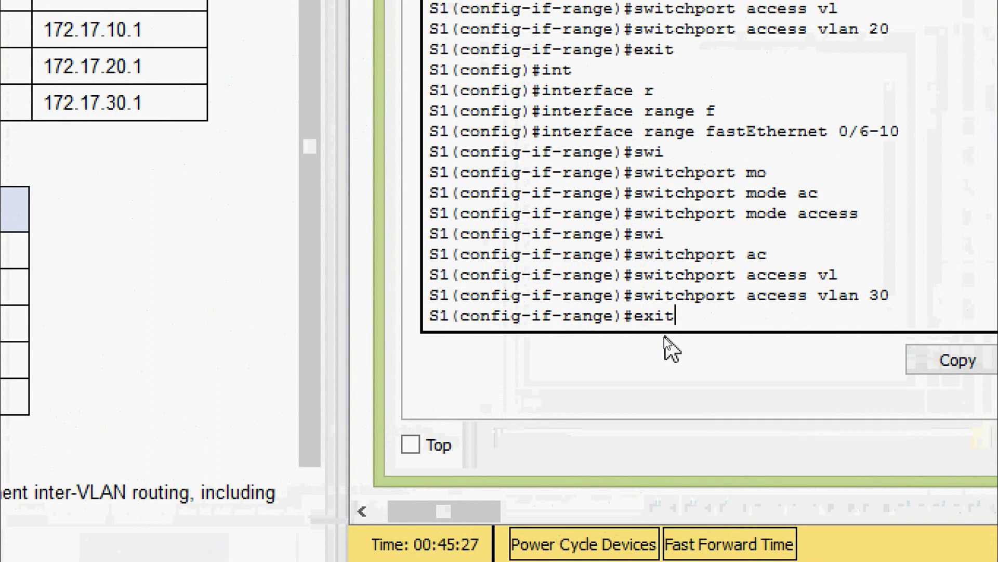
key(Return)
text(inter)
key(Tab)
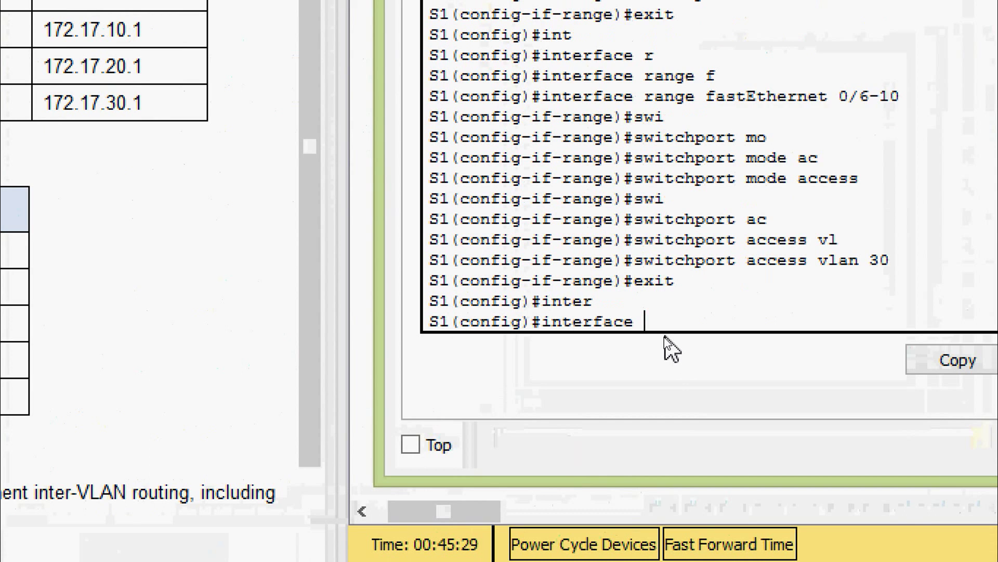
text(gi)
key(Tab)
text(0/1)
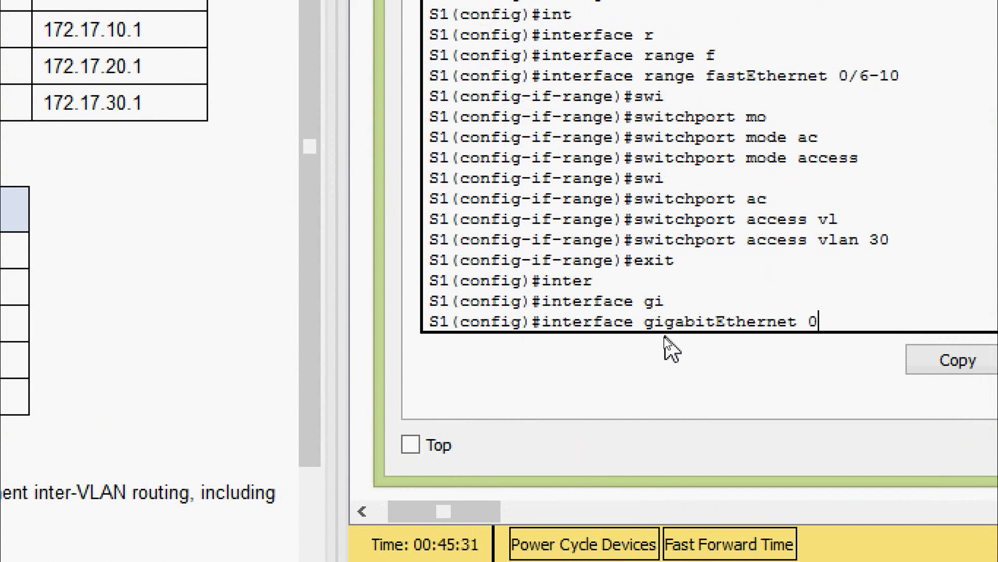
key(Return)
Set S1's GigabitEthernet 0/1 to trunk mode with switchport mode trunk.
text(swi)
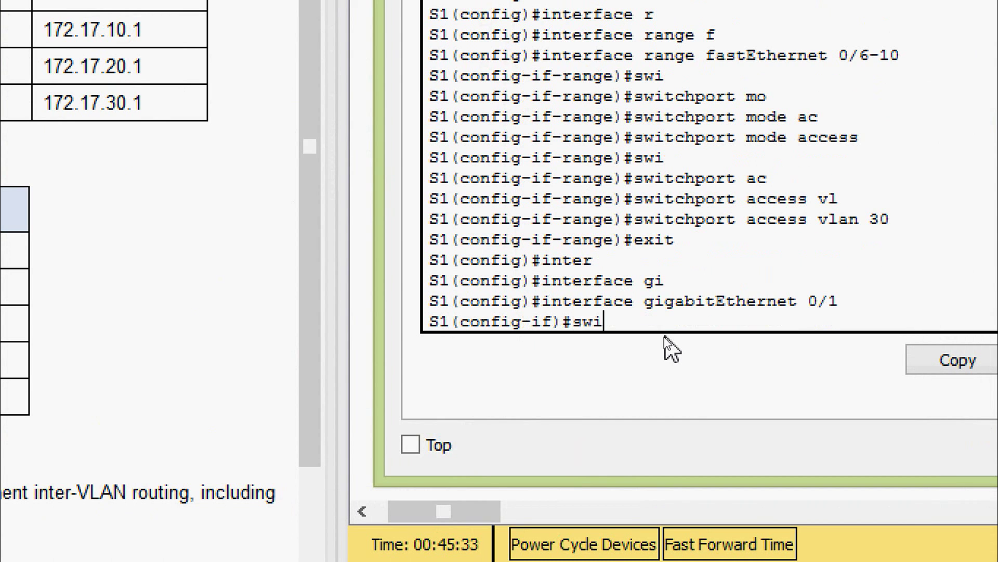
key(Tab)
text(mo)
key(Tab)
text(tr)
key(Tab)
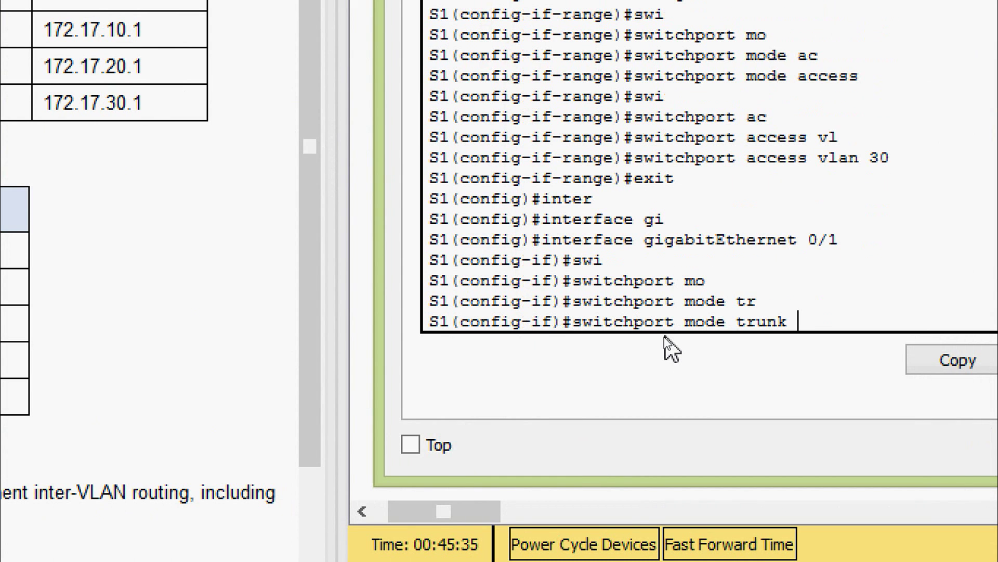
key(Return)
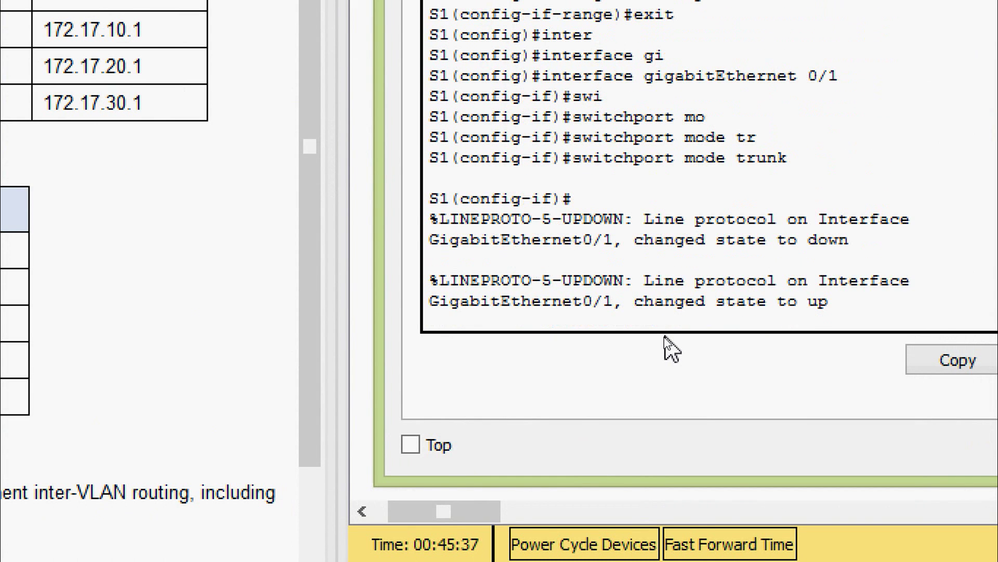
key(Return)
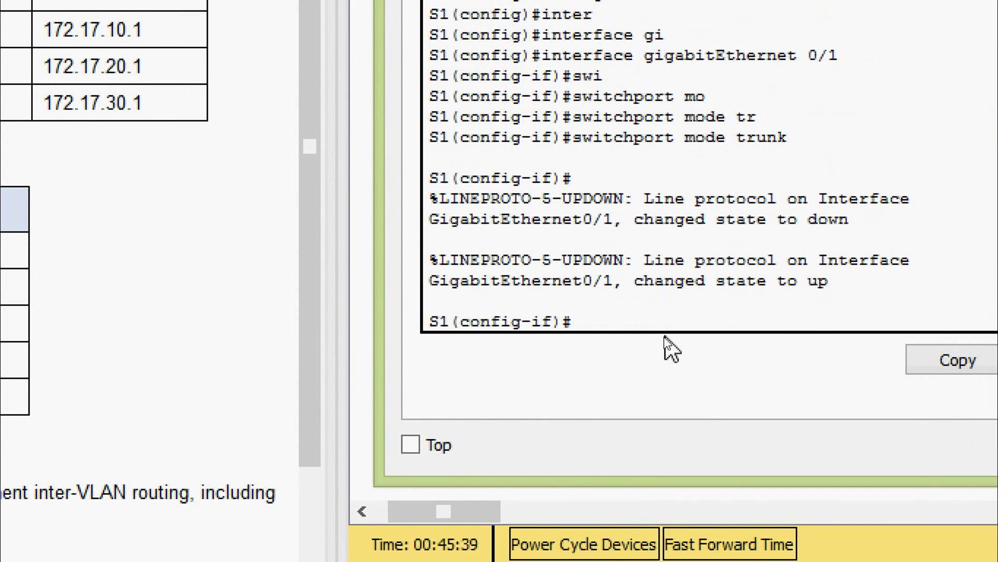
Set the native VLAN of S1's GigabitEthernet 0/1 trunk to 88 with switchport trunk native vlan 88.
text(swi)
key(Tab)
text(t)
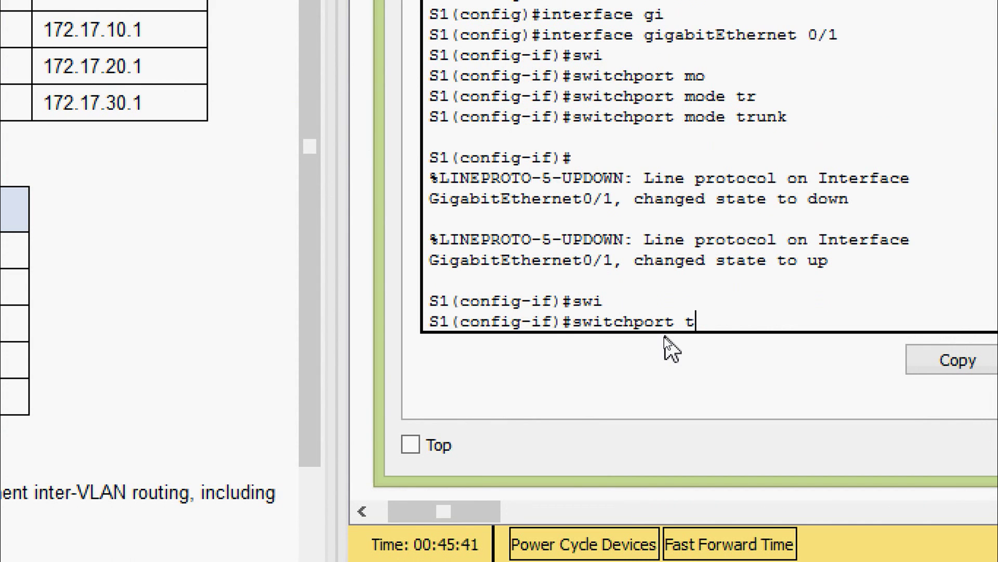
text(r)
key(Tab)
text(na)
key(Tab)
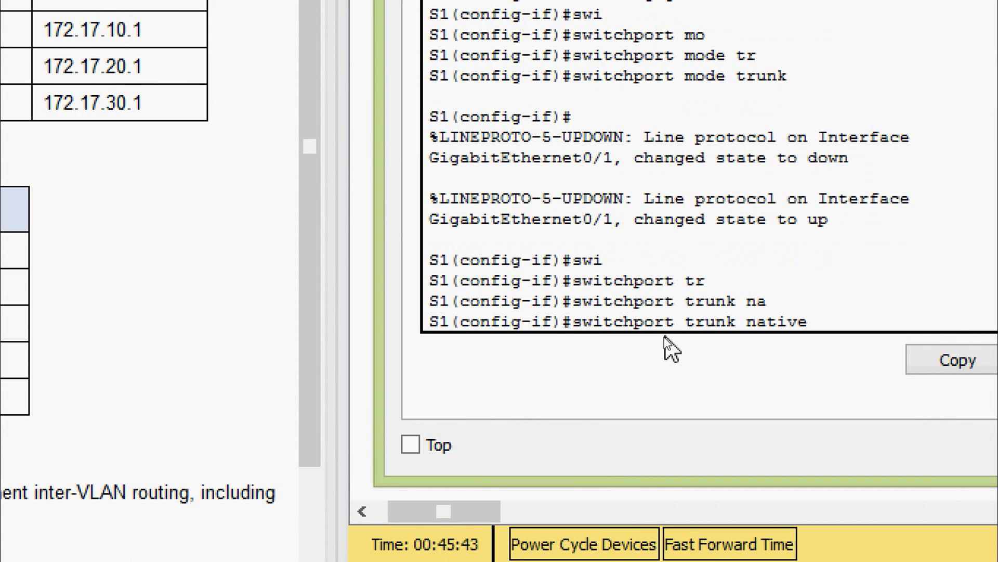
text(vl)
key(Tab)
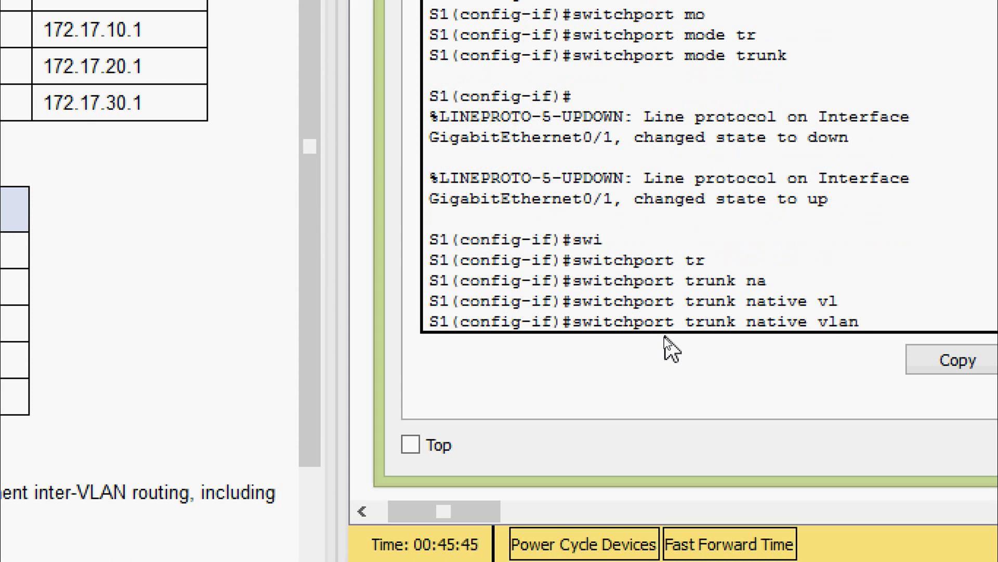
text(88)
key(Return)
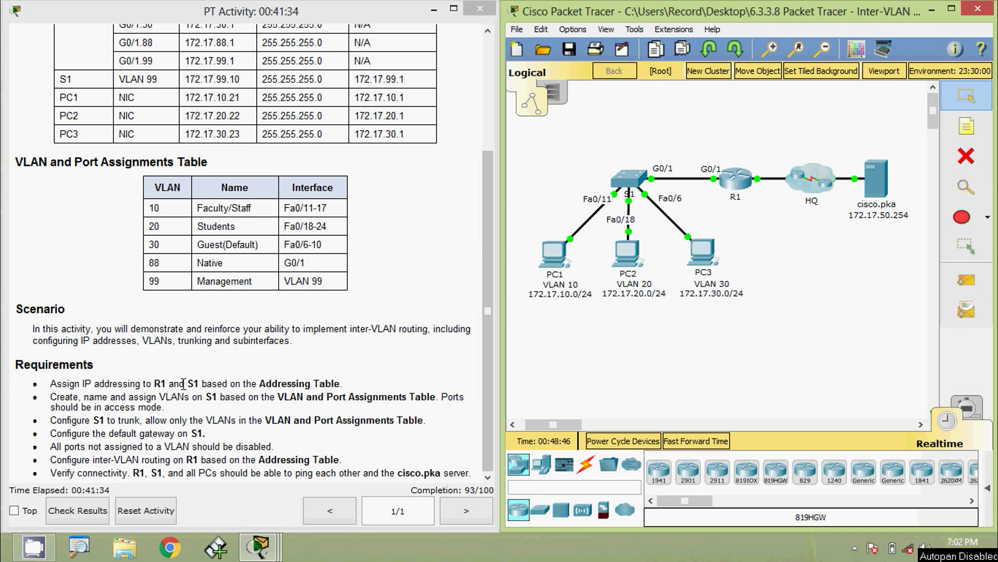
Check the S1 addressing requirement and its VLAN 99 row in the Addressing Table, and reopen S1's command line.
drag(186, 384, 340, 388)
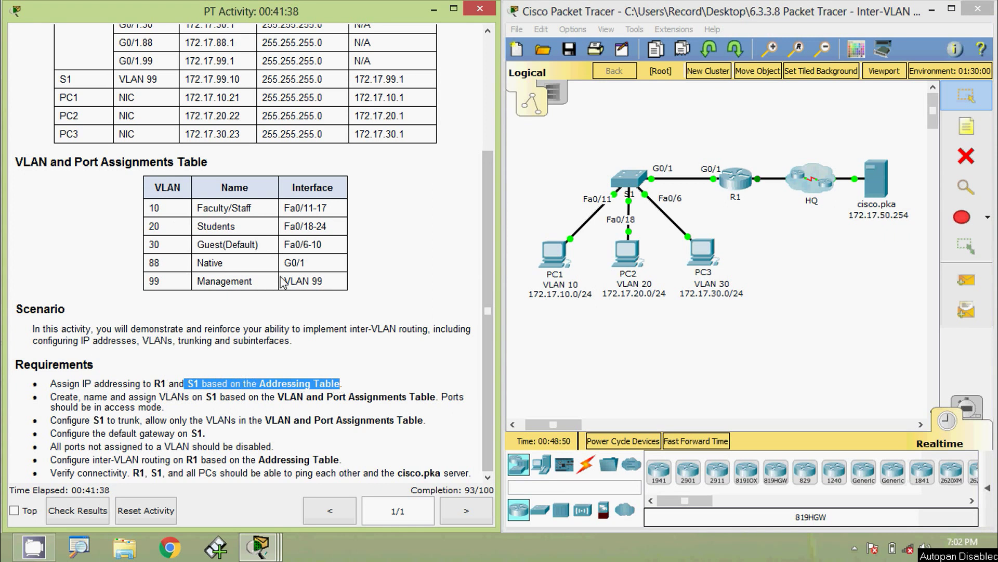
drag(488, 257, 489, 164)
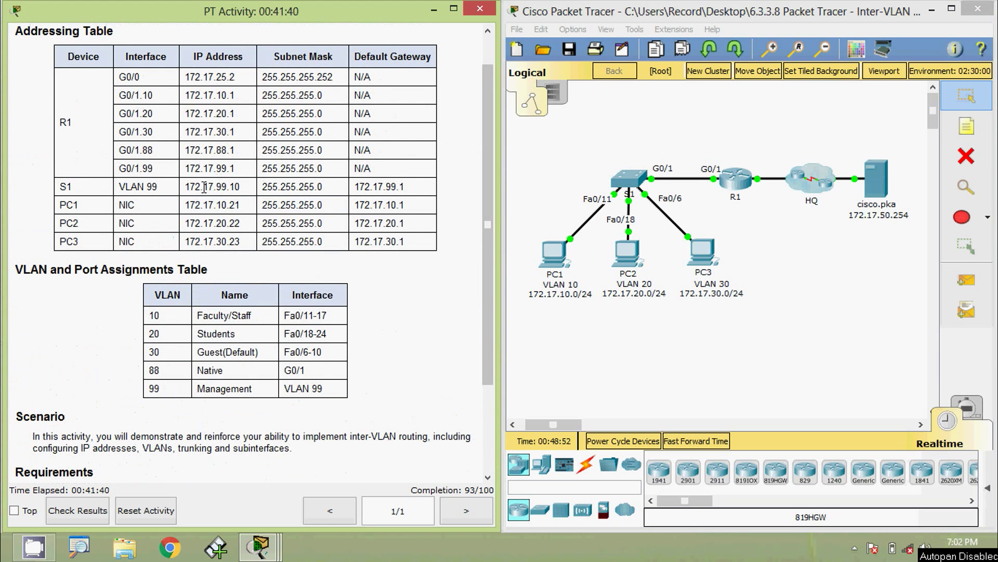
drag(59, 186, 421, 186)
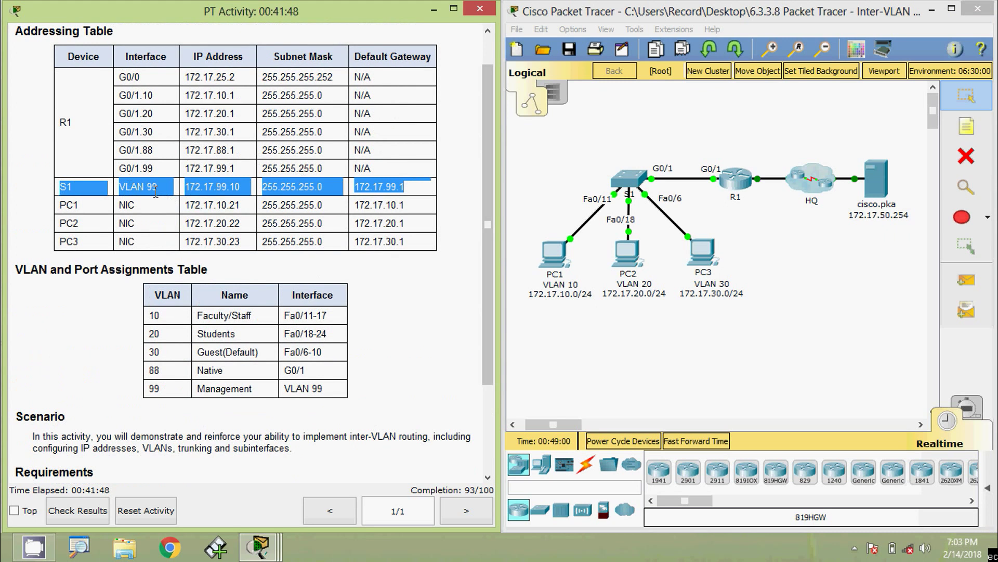
click(628, 184)
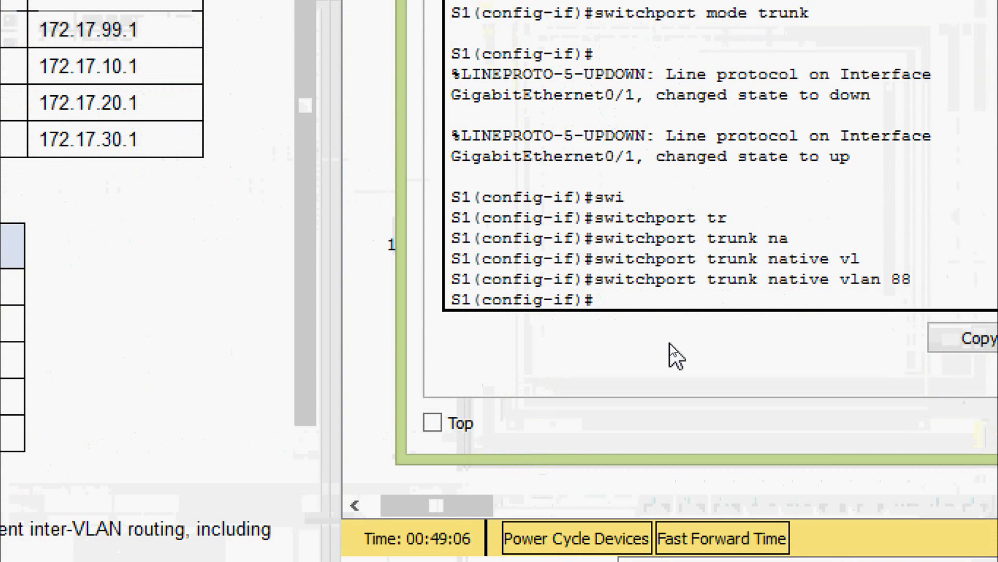
Exit GigabitEthernet 0/1 on S1 and enter interface configuration for VLAN 99.
text(exit)
key(Return)
key(Return)
key(Return)
text(inter)
key(Tab)
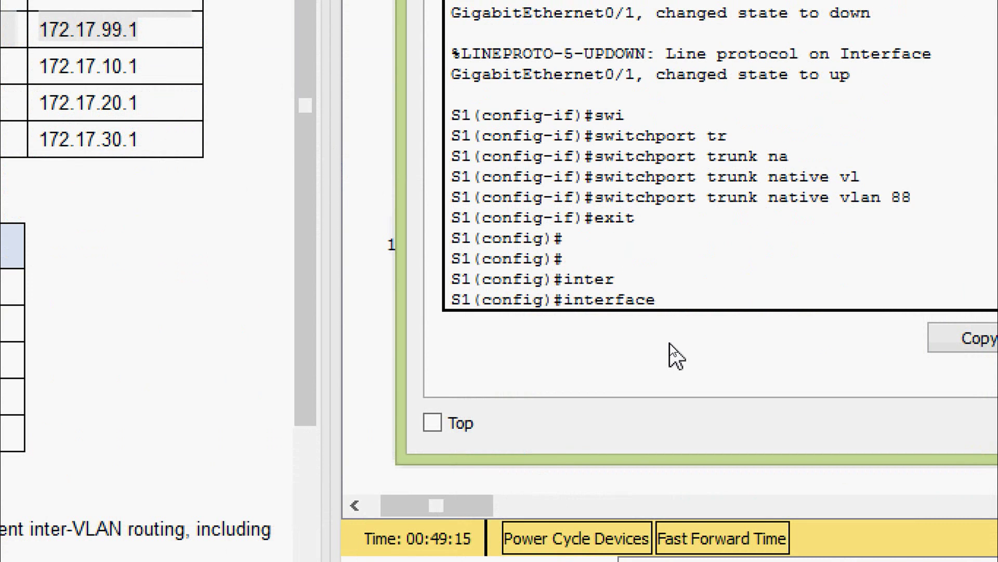
text(vl)
key(Tab)
text(99)
key(Return)
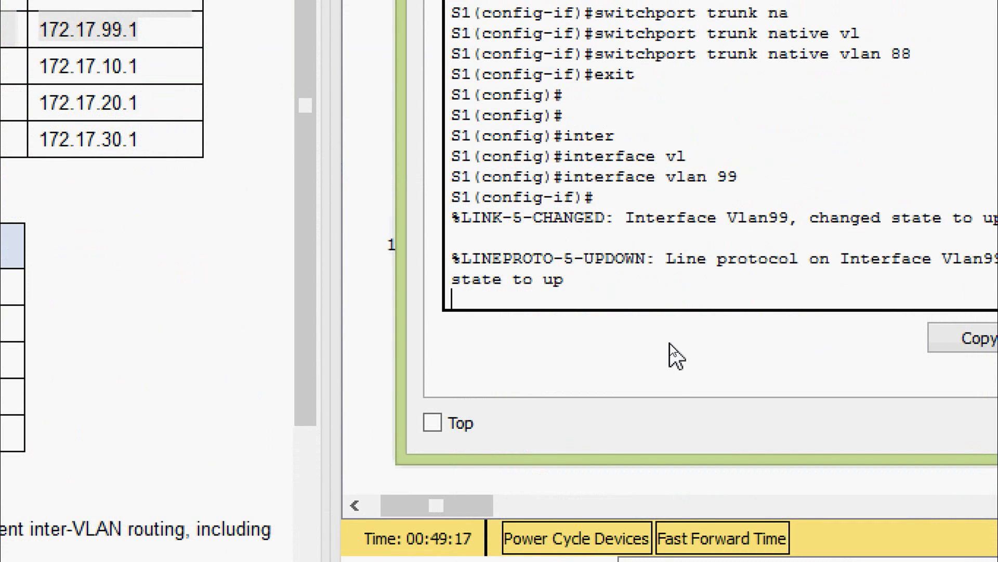
key(Return)
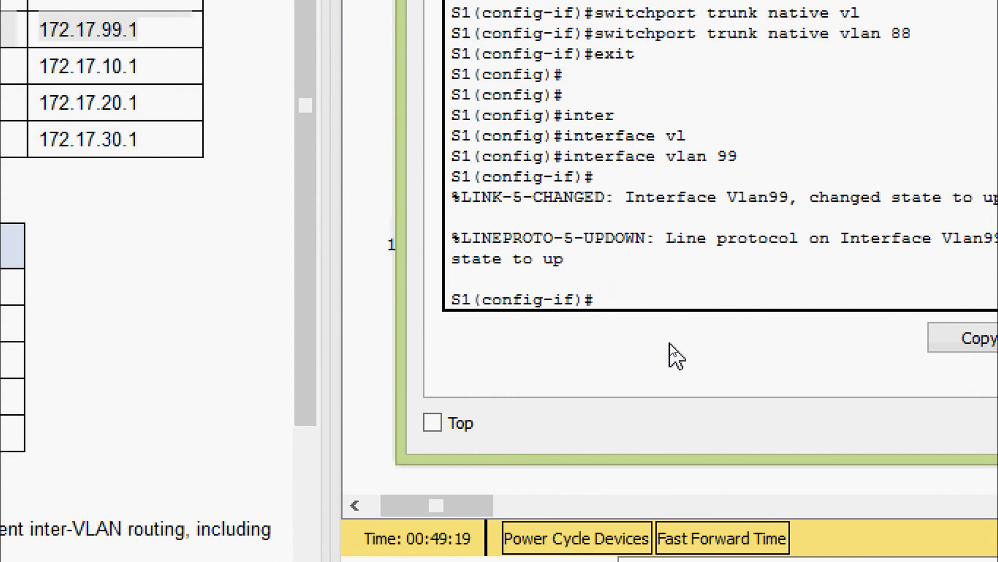
Assign S1's VLAN 99 interface the address 172.17.99.10 with mask 255.255.255.0, copying the address from the Addressing Table.
text(ip ad)
key(Tab)
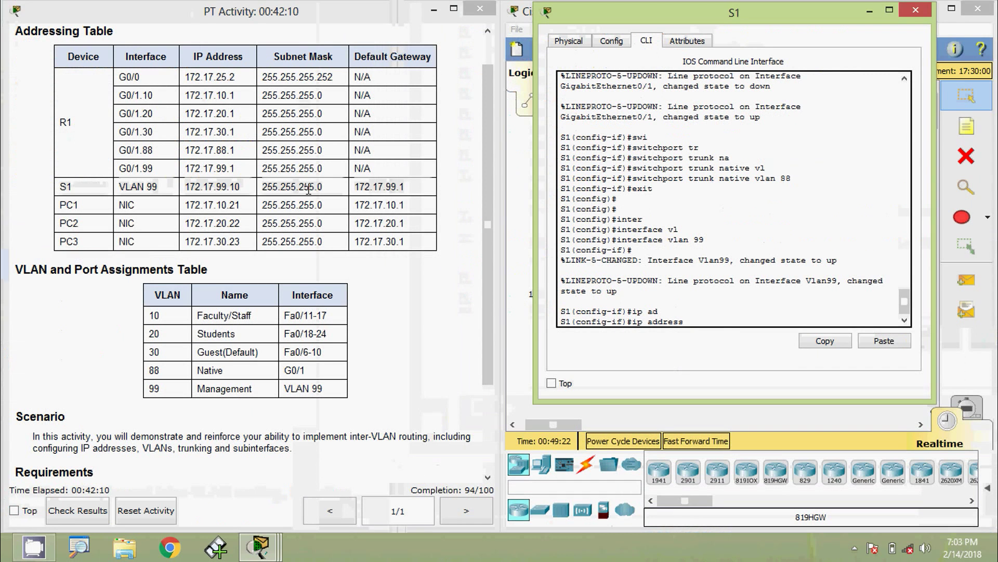
triple_click(240, 191)
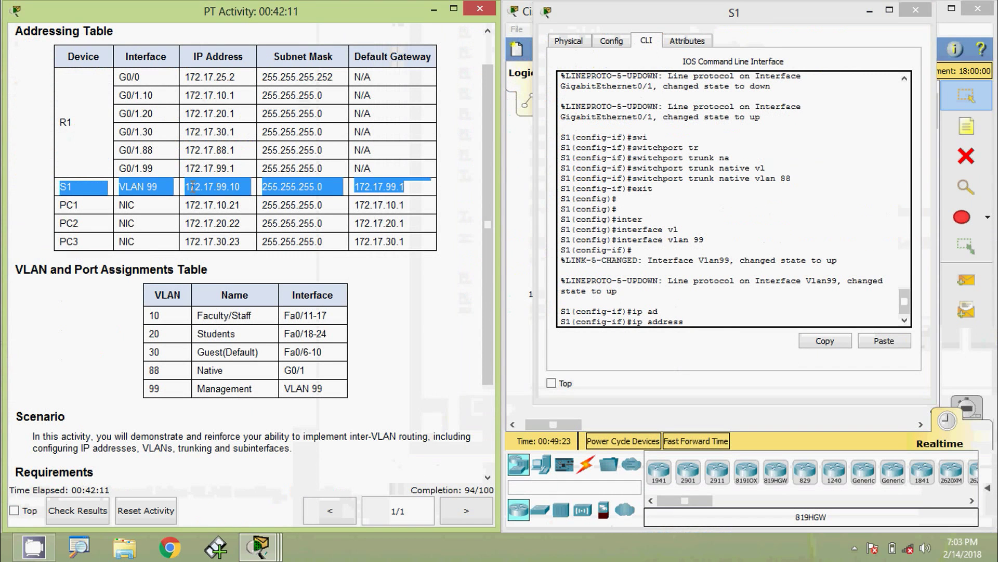
drag(185, 186, 242, 188)
key(ctrl+c)
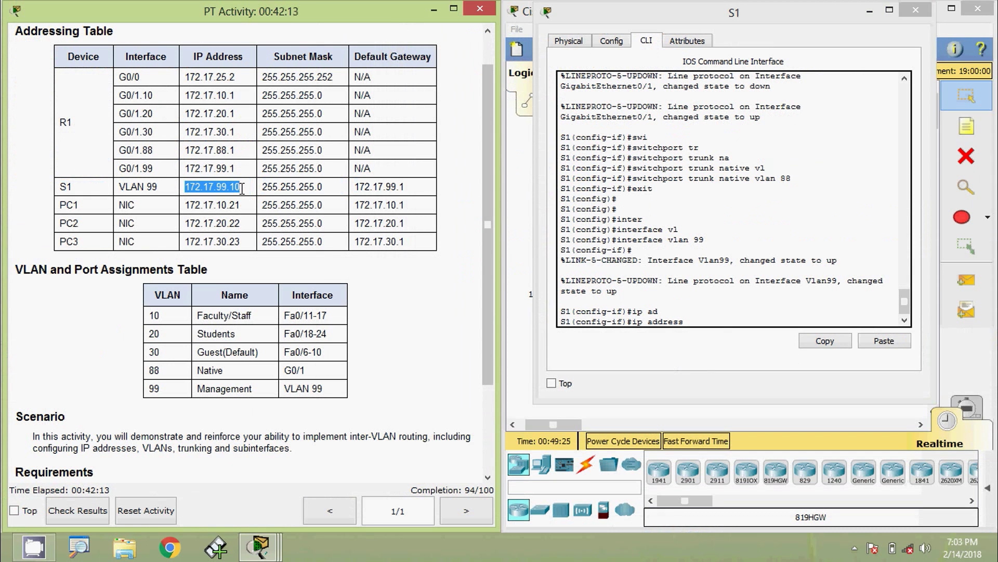
click(726, 324)
right_click(749, 319)
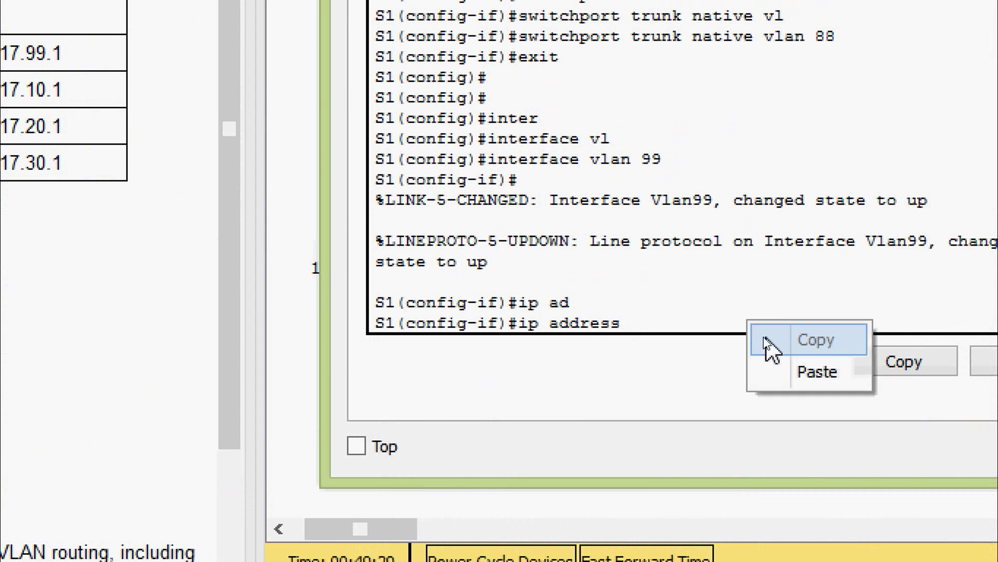
click(784, 363)
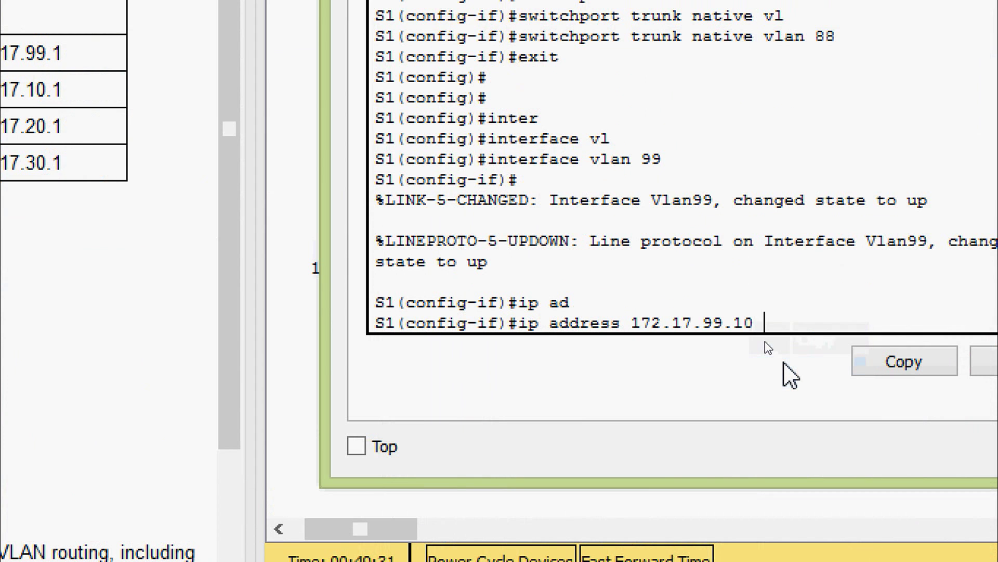
text(?255)
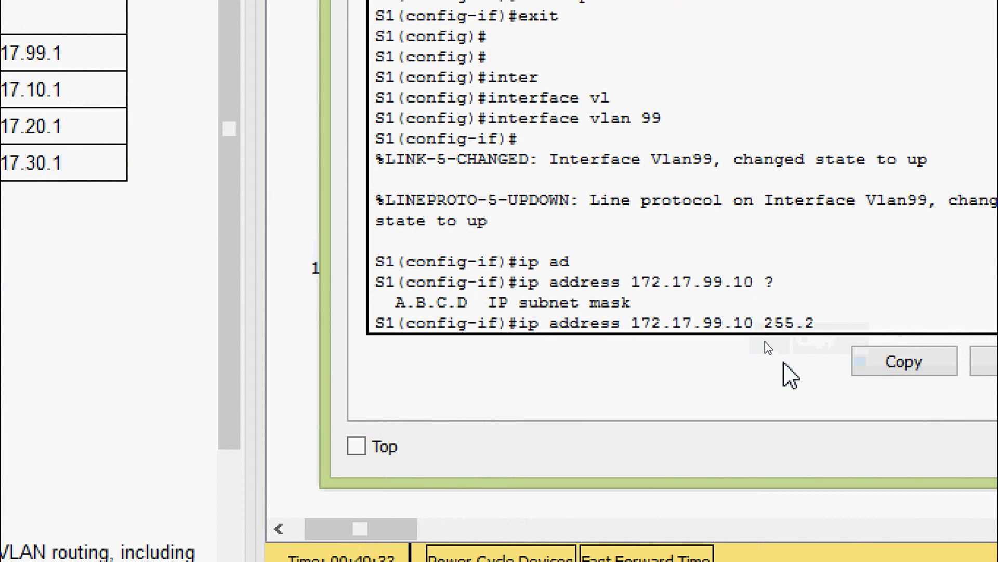
text(.255.255)
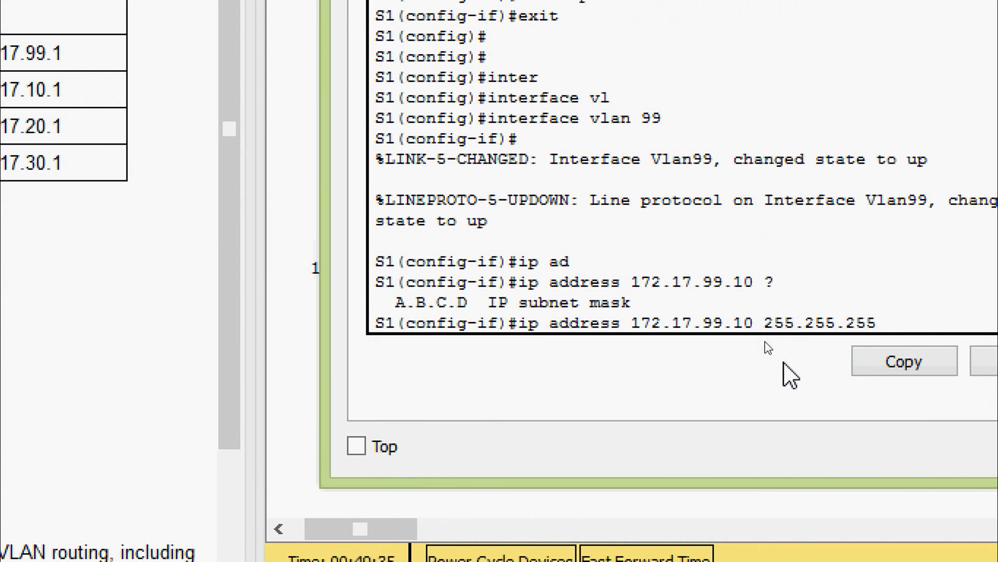
text(.0)
key(Return)
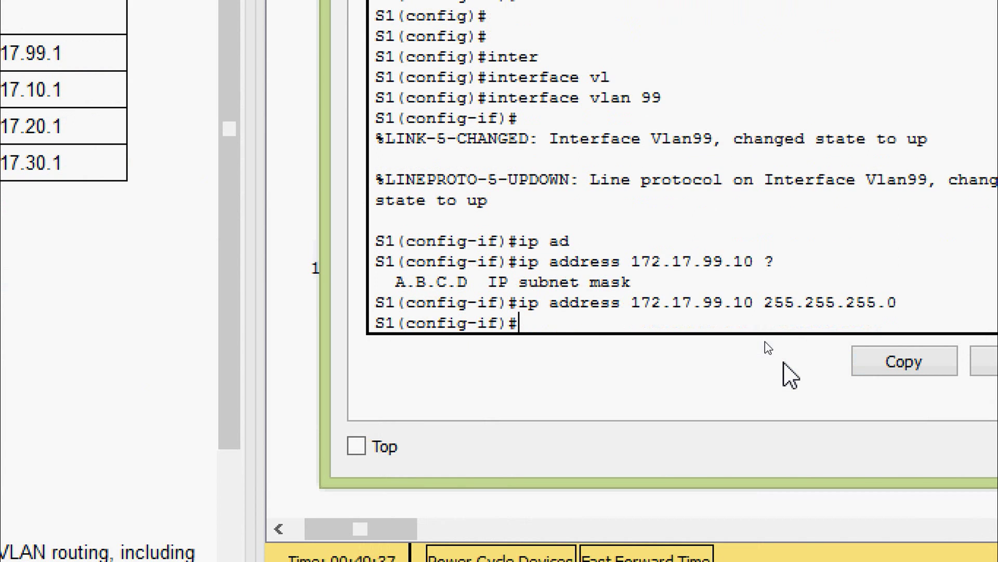
Enable S1's VLAN 99 interface with no shutdown.
key(Return)
text(no sh)
key(Tab)
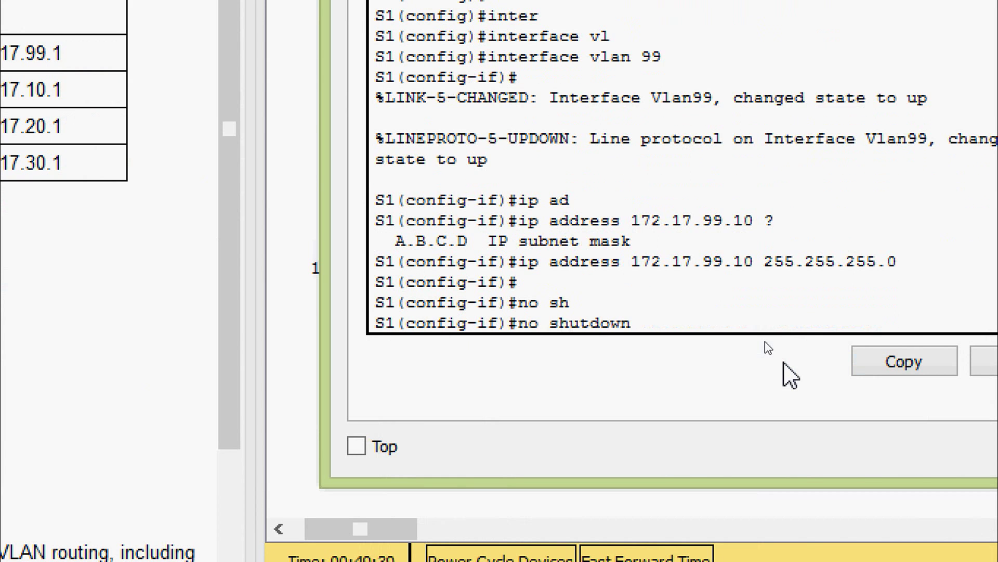
key(Return)
key(Return)
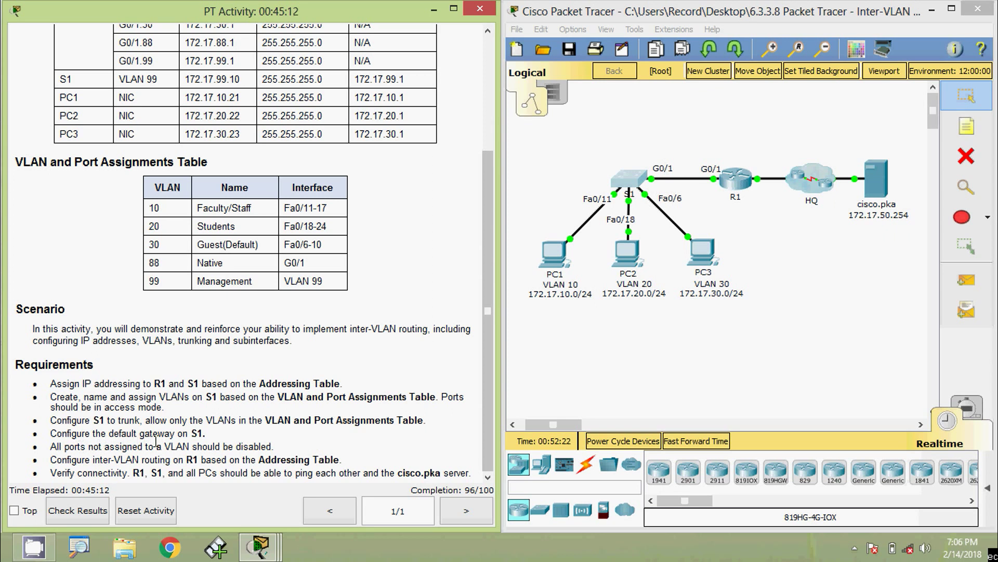
Select S1's default gateway 172.17.99.1 in the Addressing Table and reopen S1's command line, moving its window clear of the tables.
drag(484, 326, 484, 212)
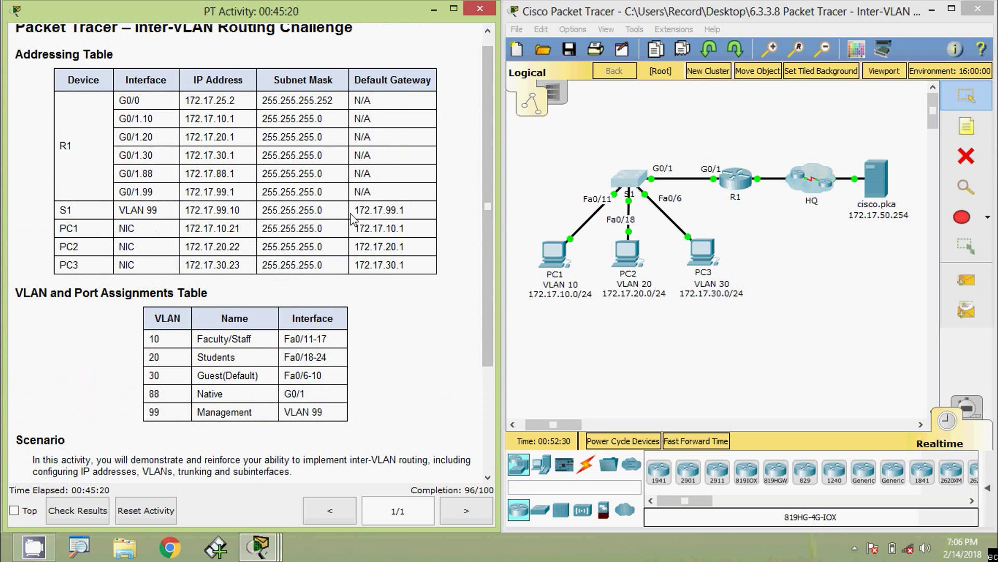
drag(355, 210, 409, 213)
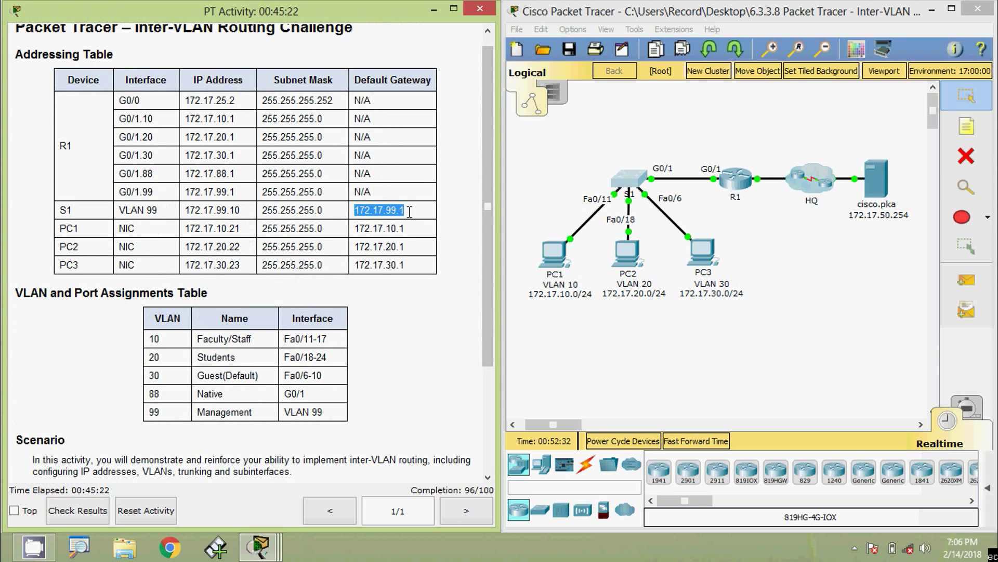
click(622, 183)
drag(627, 15, 605, 25)
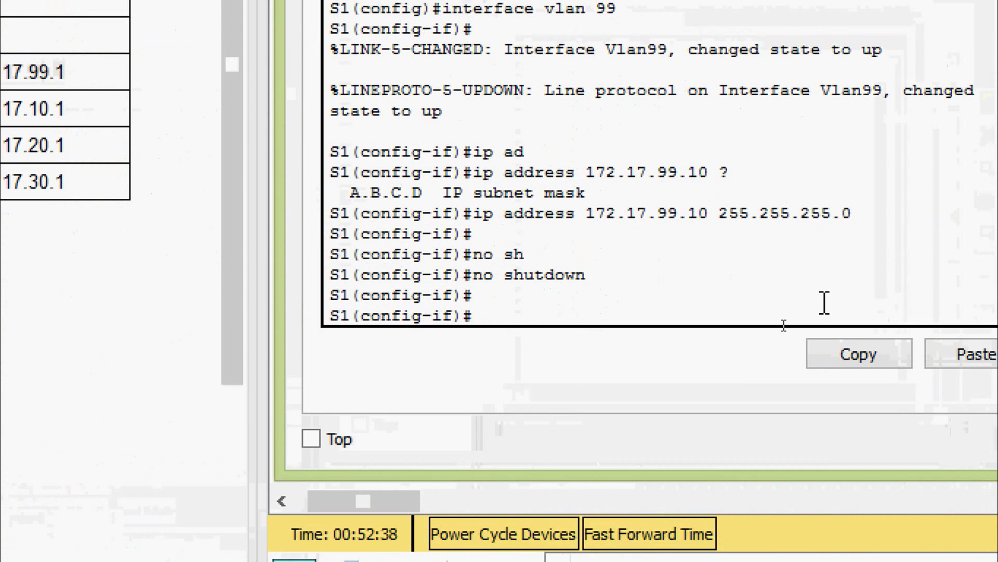
Exit VLAN 99 interface configuration on S1 and return to global configuration mode.
key(Return)
key(Return)
text(exit)
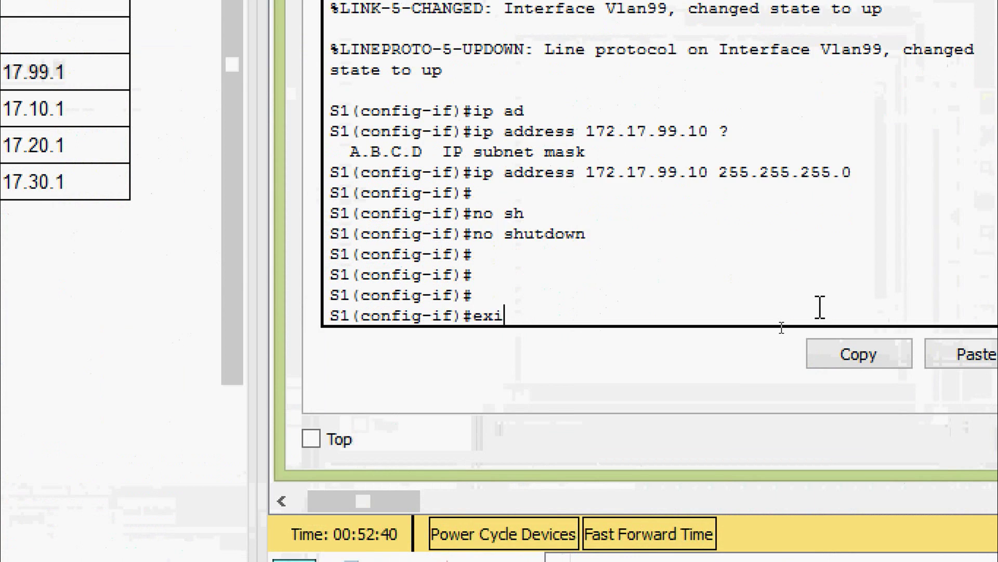
key(Return)
key(Return)
key(Return)
Set S1's default gateway to 172.17.99.1 by pasting the address copied from the Addressing Table.
text(ip )
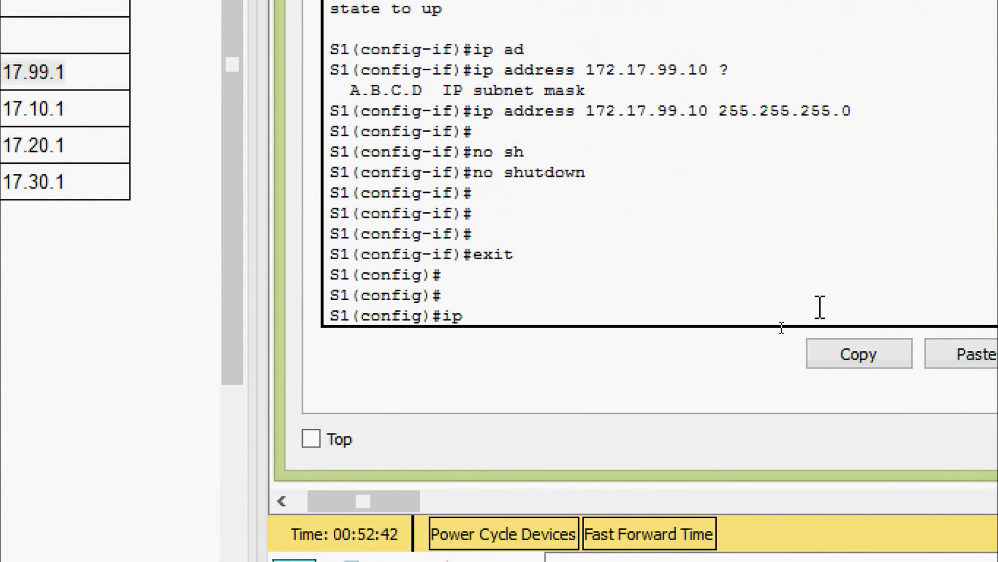
text(de)
key(Tab)
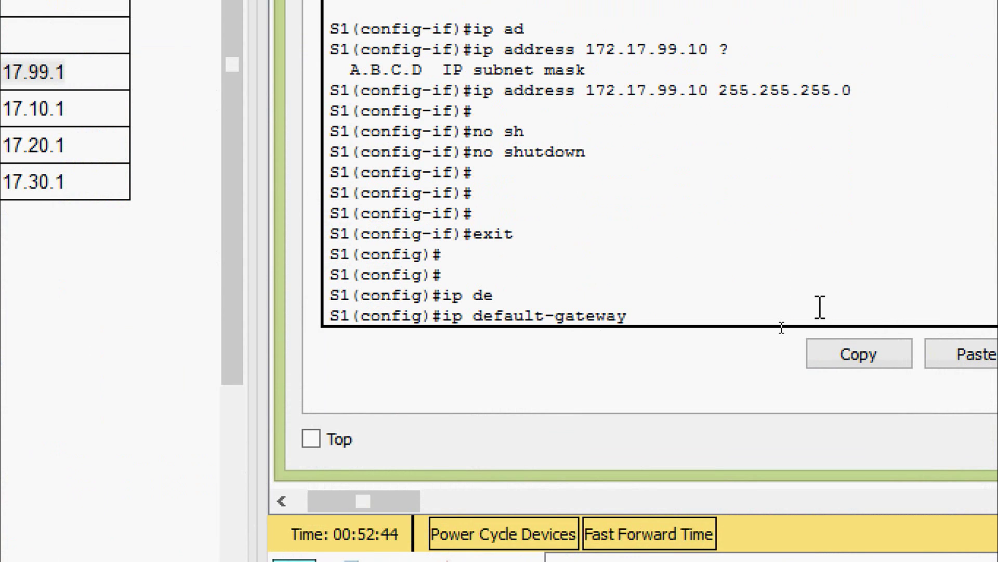
right_click(697, 318)
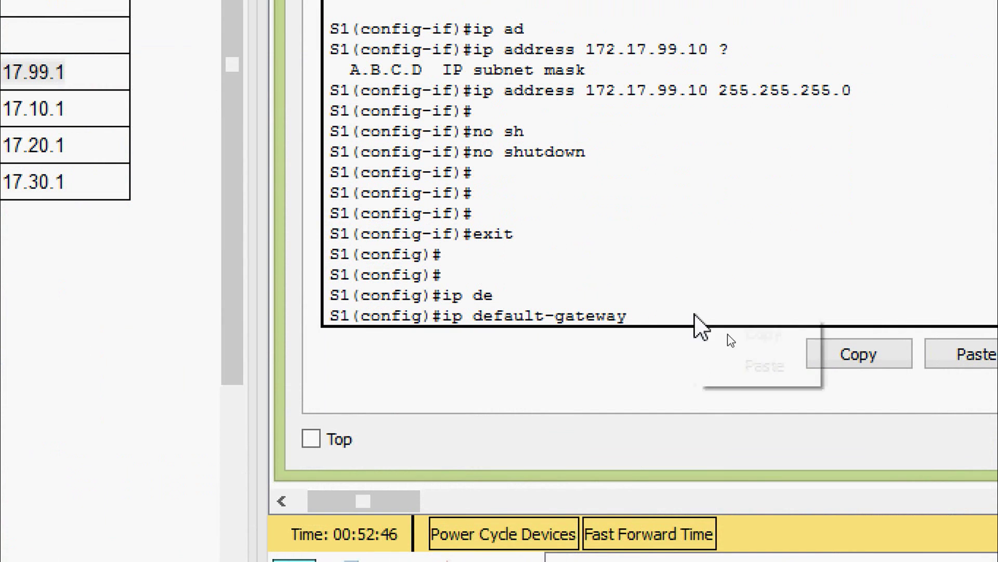
click(735, 366)
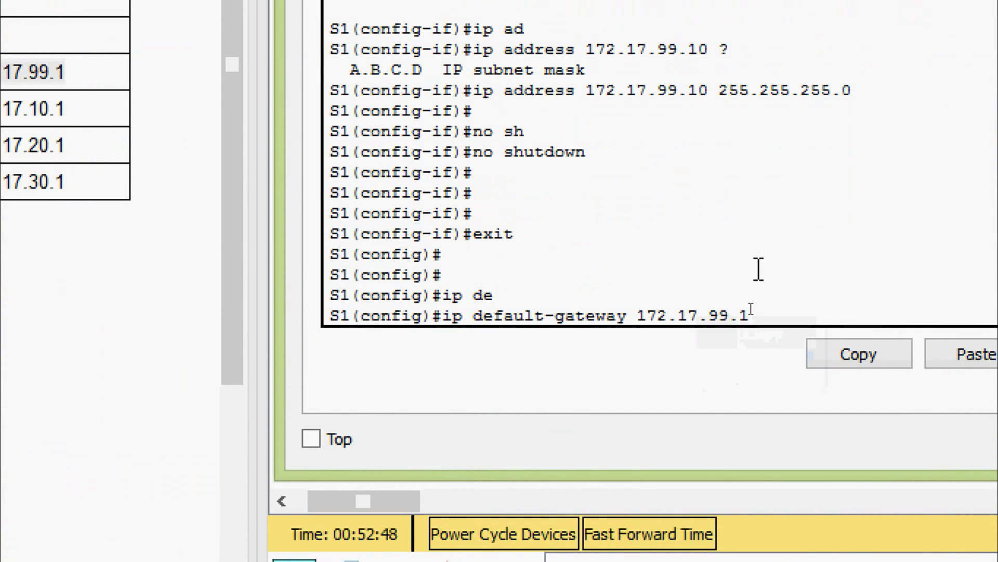
key(Return)
key(Return)
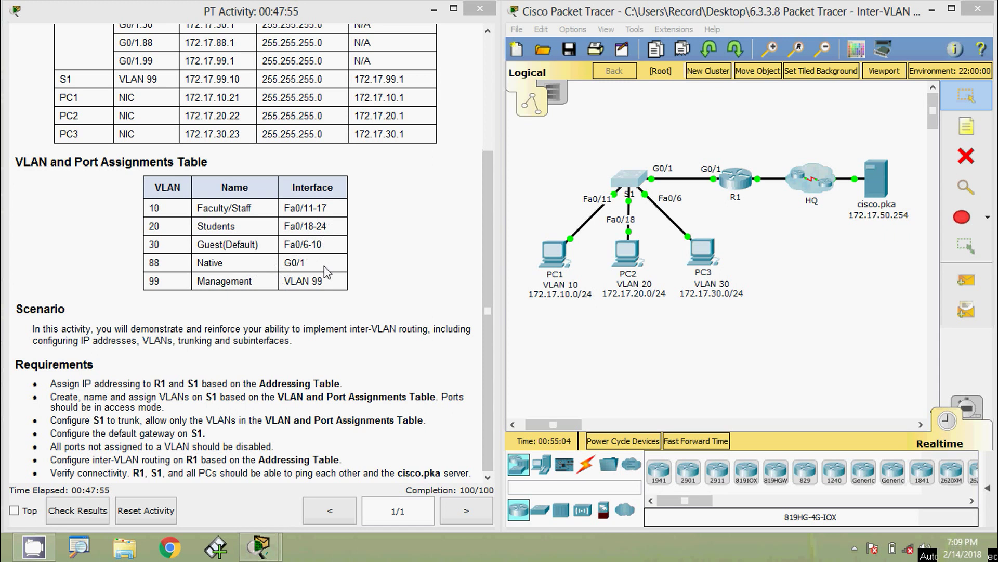
Reopen S1's command line, run show ip interface brief and examine the status of GigabitEthernet0/2.
click(630, 182)
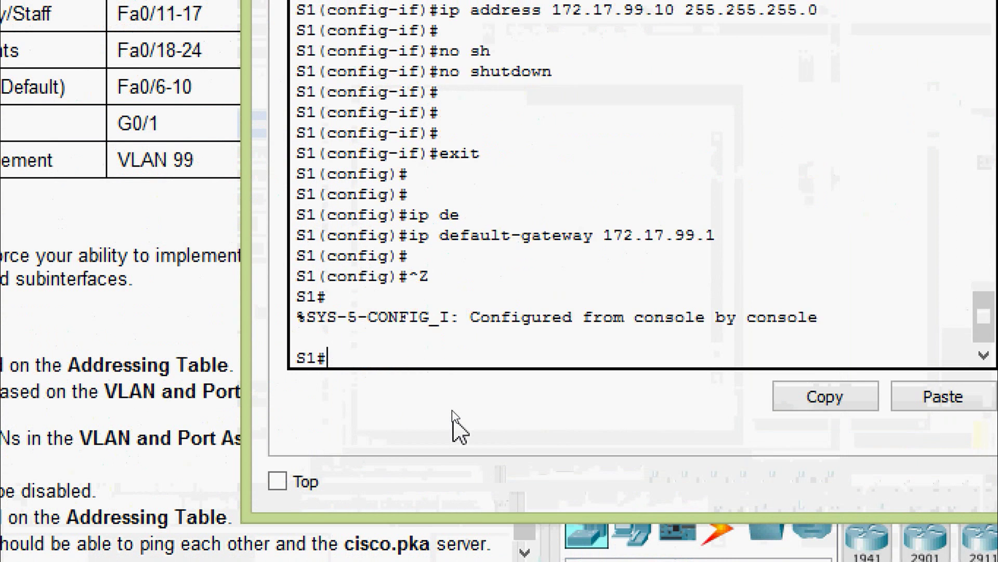
key(Return)
text(sh)
key(Tab)
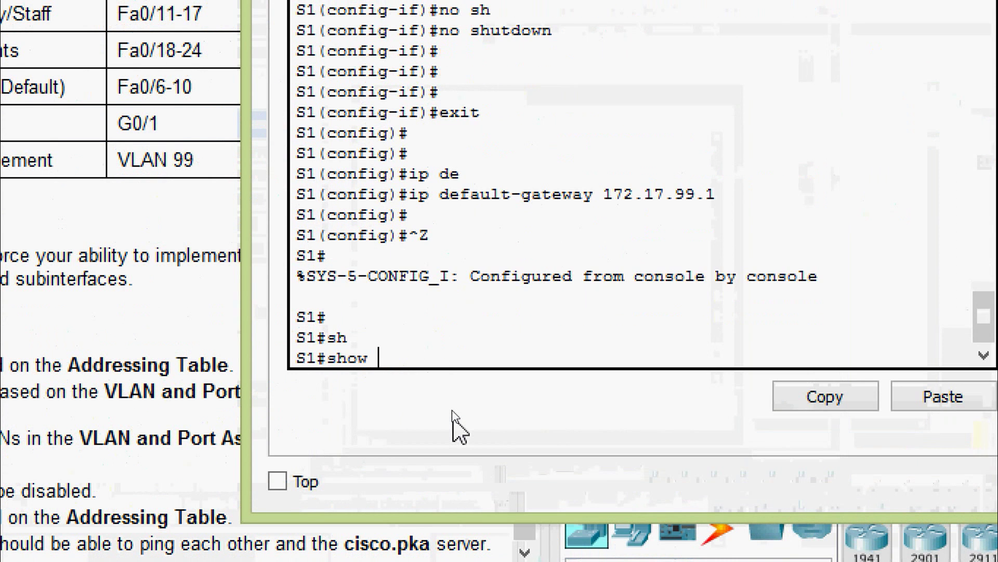
text(ip inter)
key(Tab)
text(b)
key(Tab)
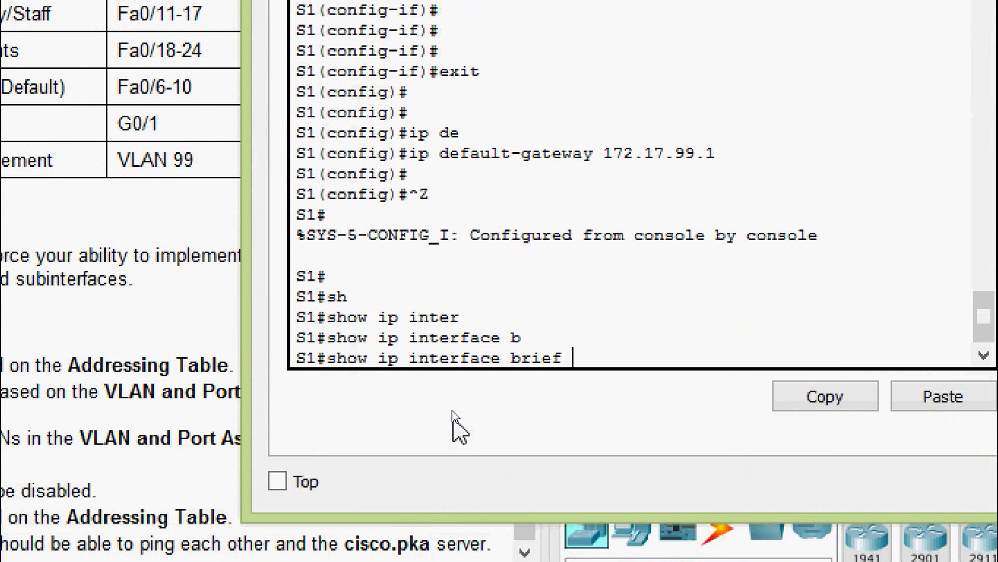
key(Return)
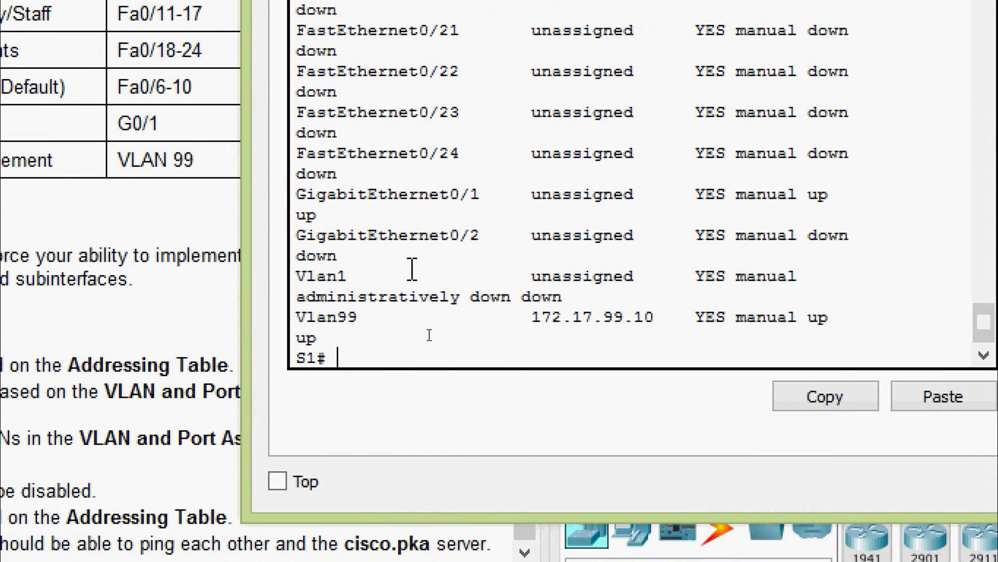
drag(297, 236, 486, 241)
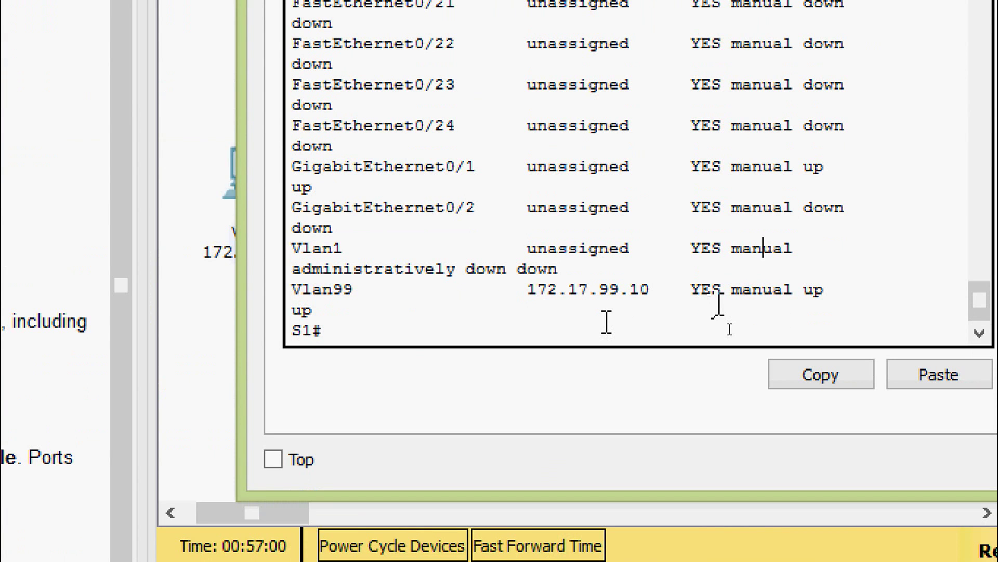
Run show vlan brief on S1 and widen its window so the VLAN table lines fit.
text(sh)
key(Tab)
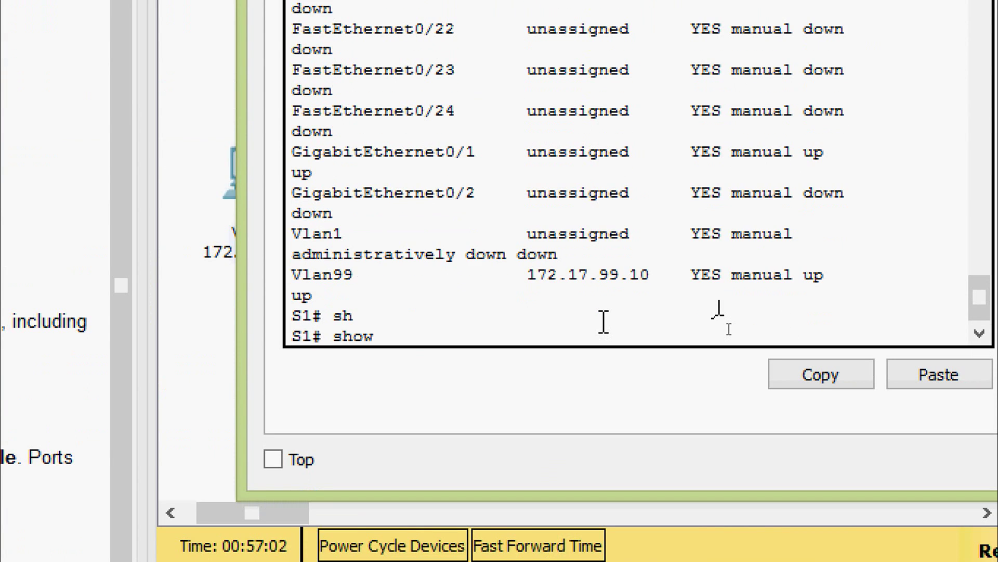
text(vl)
key(Tab)
text(b)
key(Tab)
key(Return)
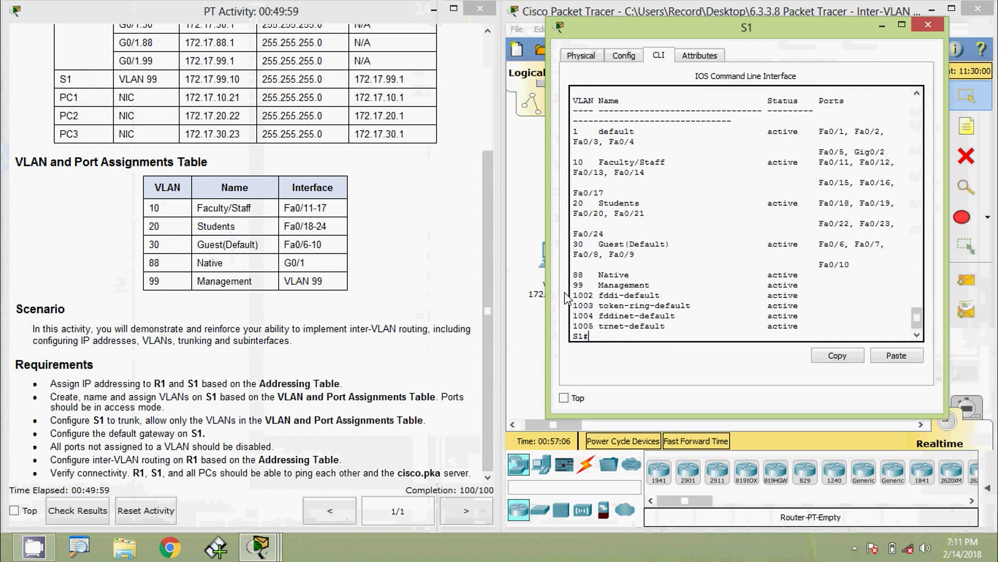
drag(525, 289, 372, 289)
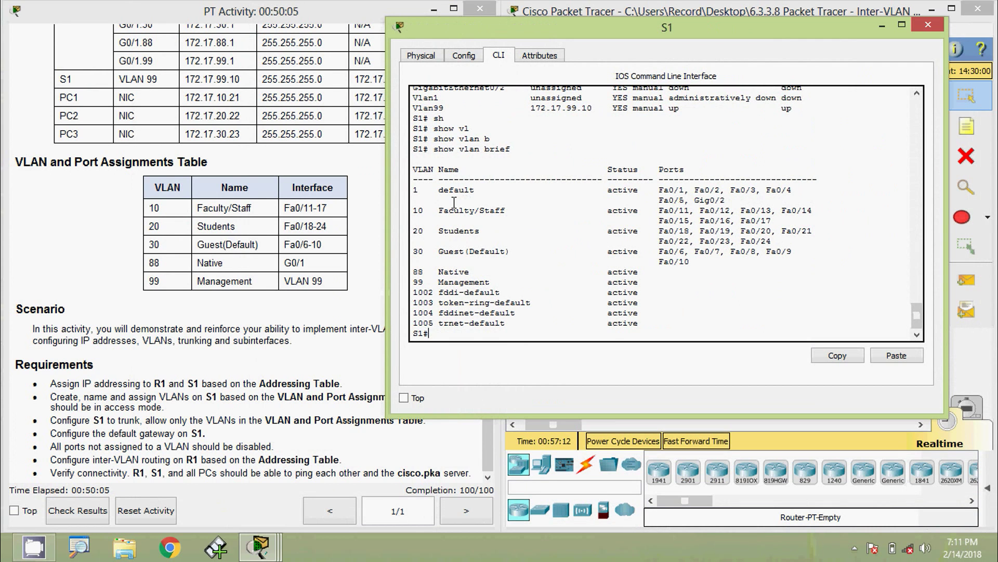
Examine the ports assigned to VLANs 10, 20 and 30 and those remaining in the default VLAN 1.
drag(414, 211, 721, 272)
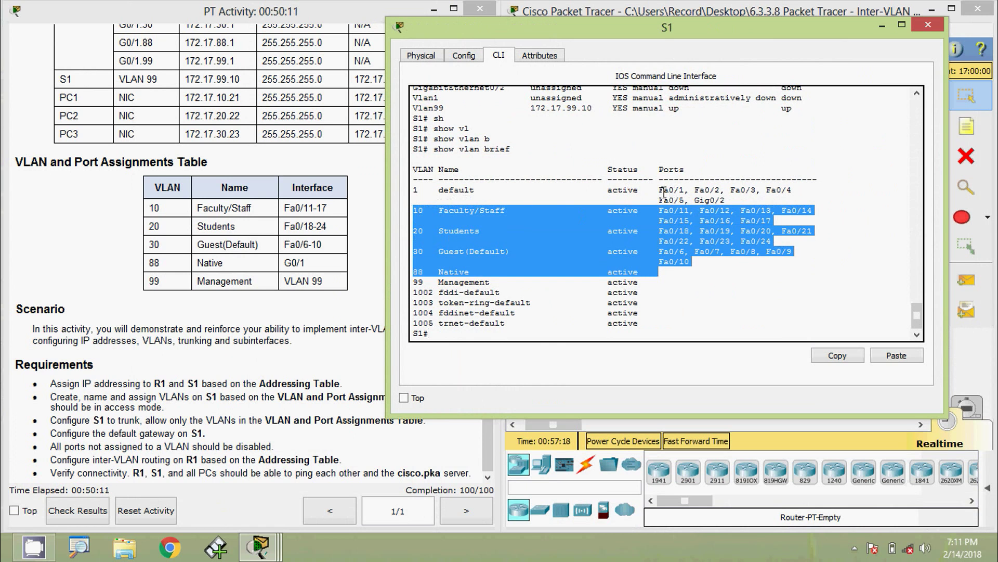
drag(664, 193, 717, 201)
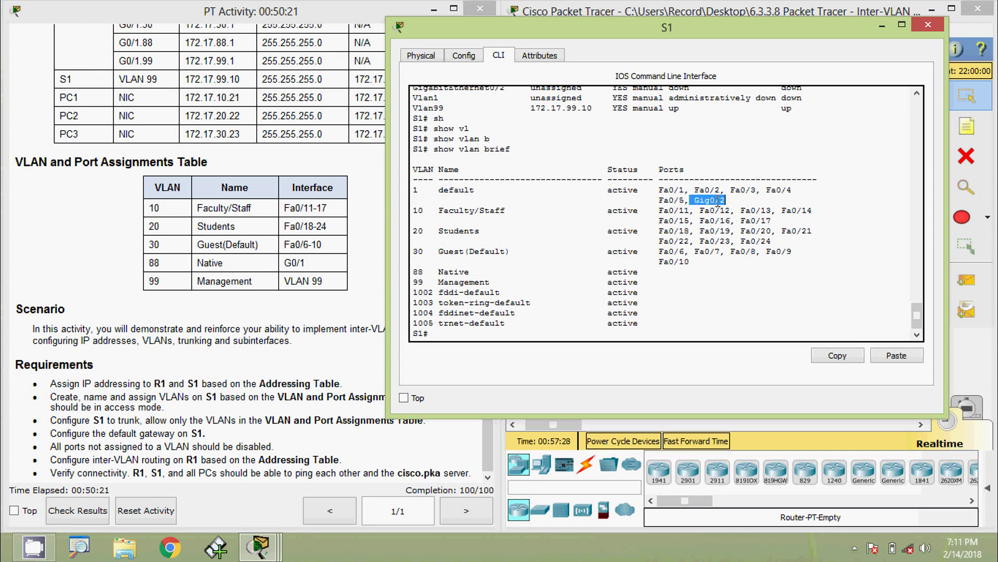
drag(720, 204, 672, 193)
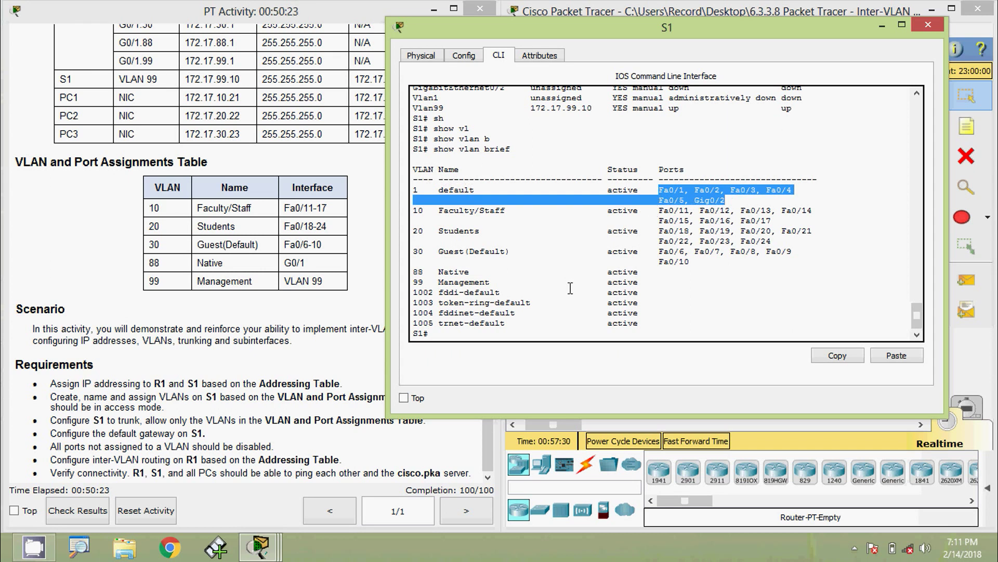
Enter global configuration mode on S1 with configure terminal.
click(462, 337)
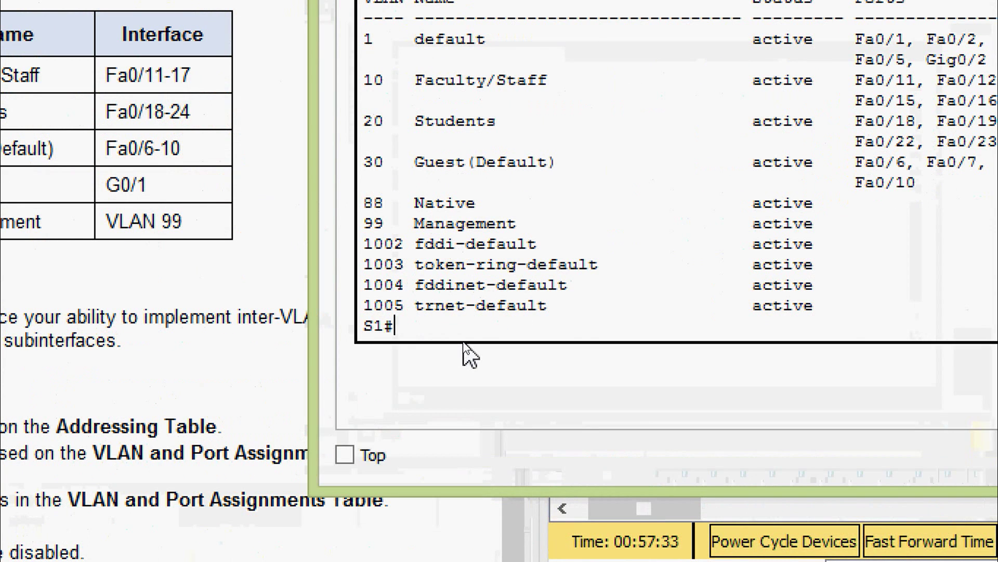
text(conf)
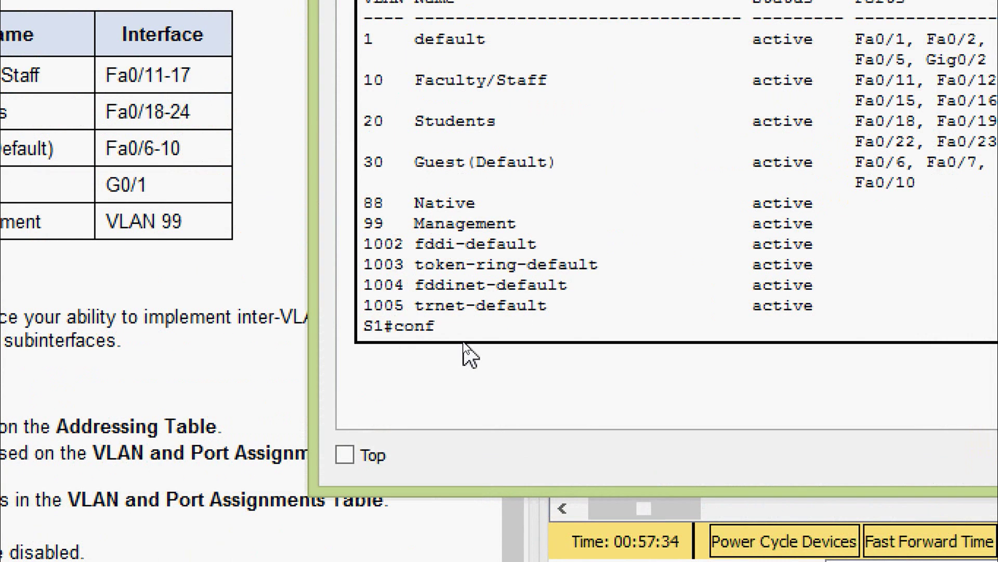
key(Tab)
key(Tab)
key(Return)
key(Return)
Enter interface range configuration on S1 for the unassigned ports fastEthernet 0/1-5 and gigabitEthernet 0/2.
text(inter)
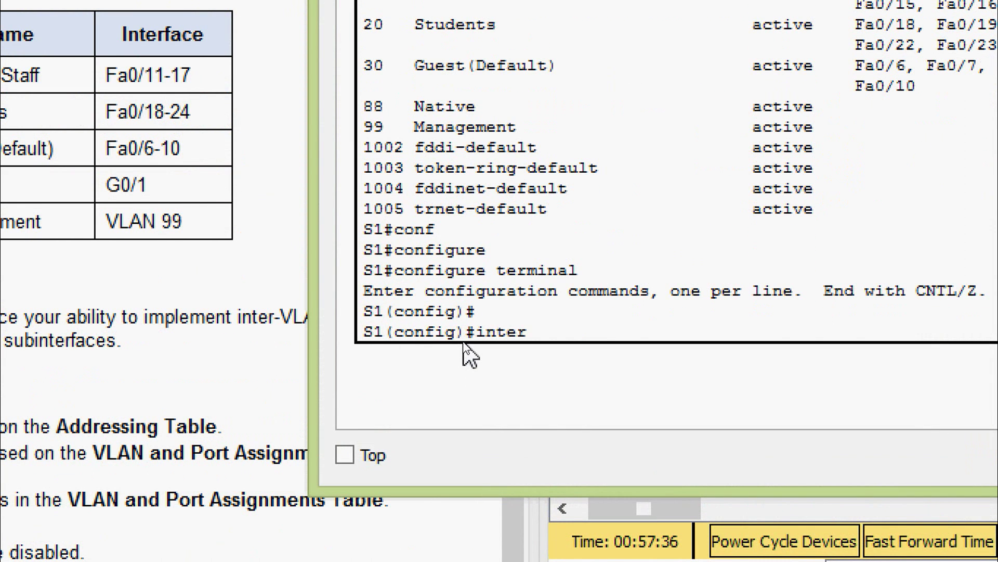
key(Tab)
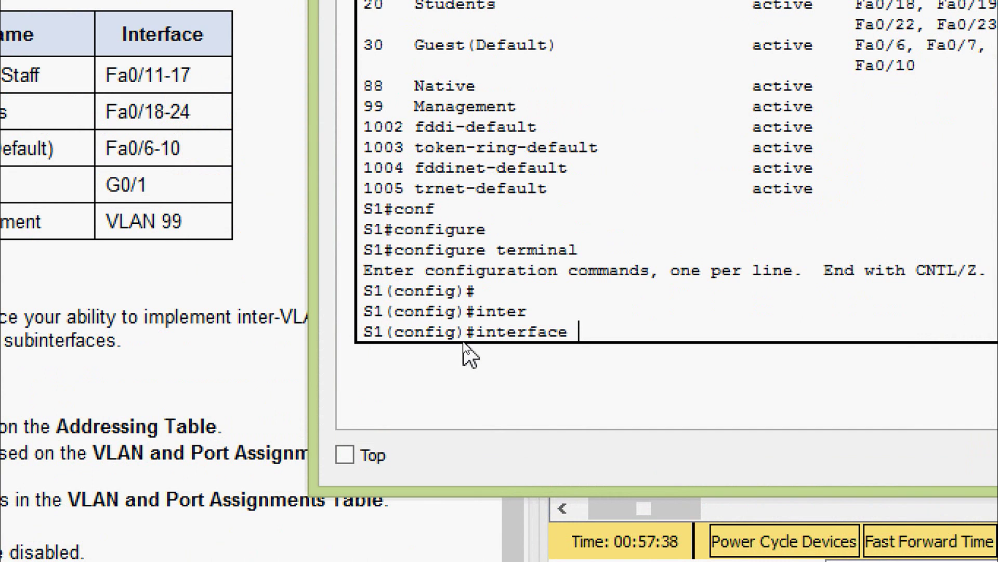
text(r)
key(Tab)
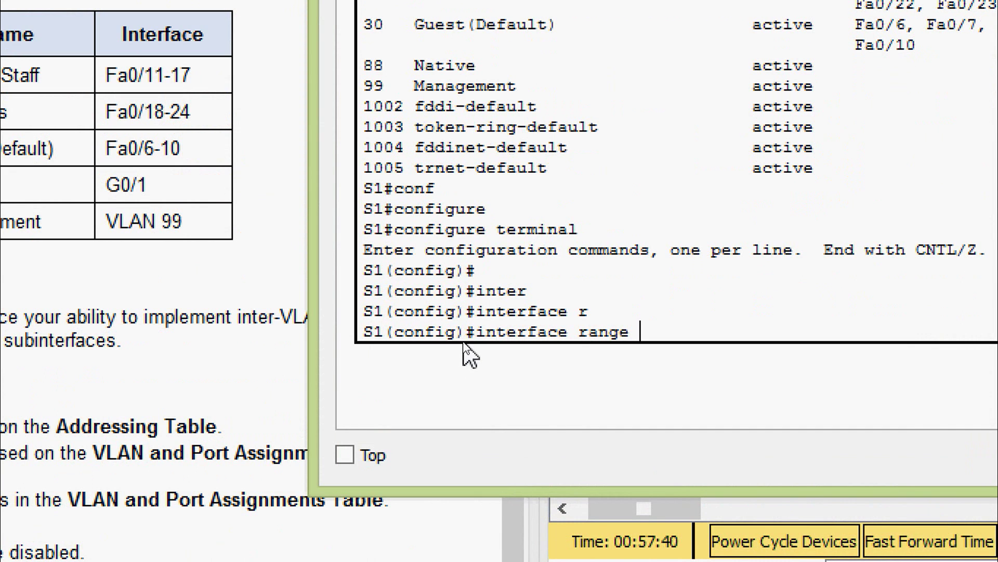
text(f)
key(Tab)
text(0)
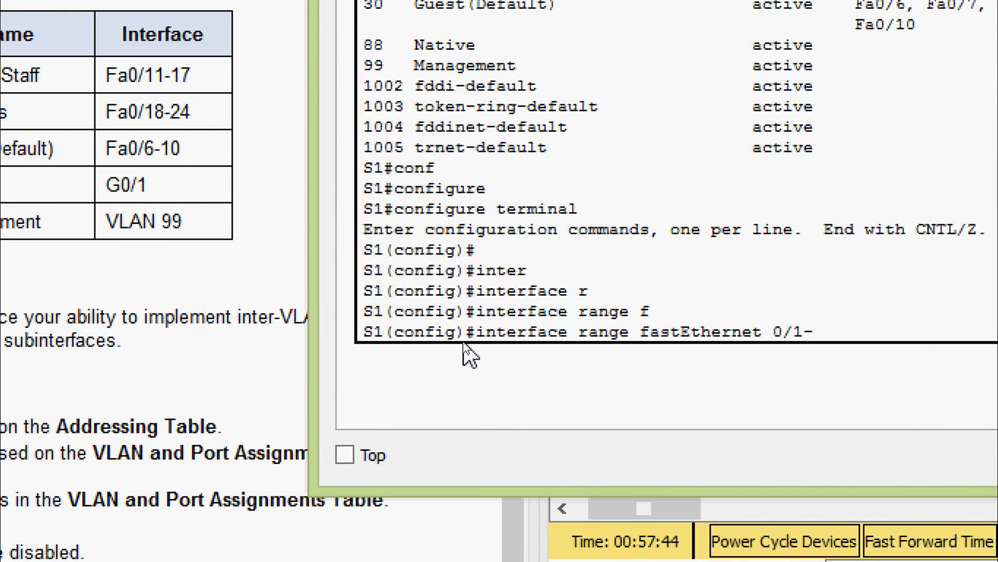
text(/1-5, gi)
key(Tab)
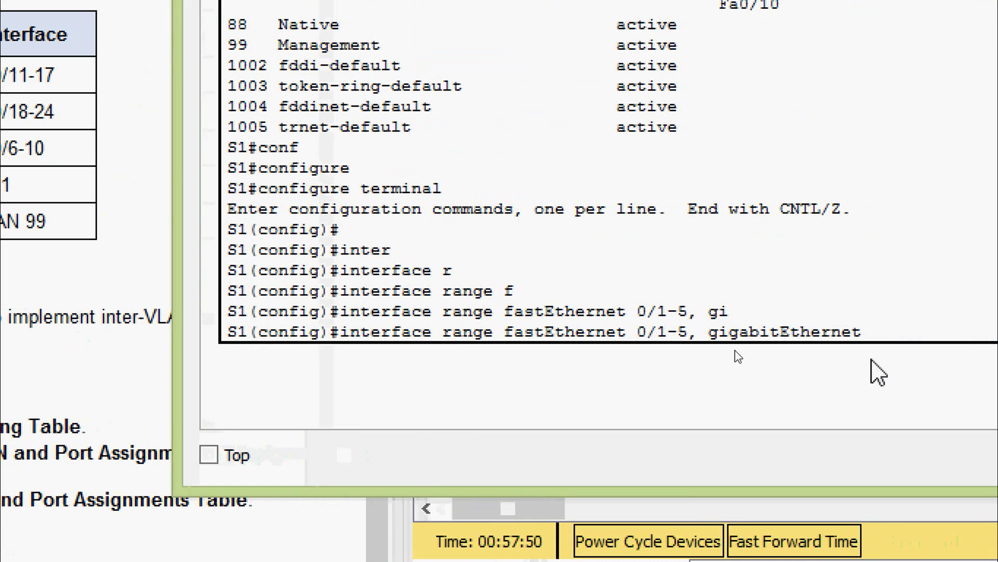
text(0/2)
key(Return)
Disable the selected range of unassigned ports on S1 with shutdown.
text(shu)
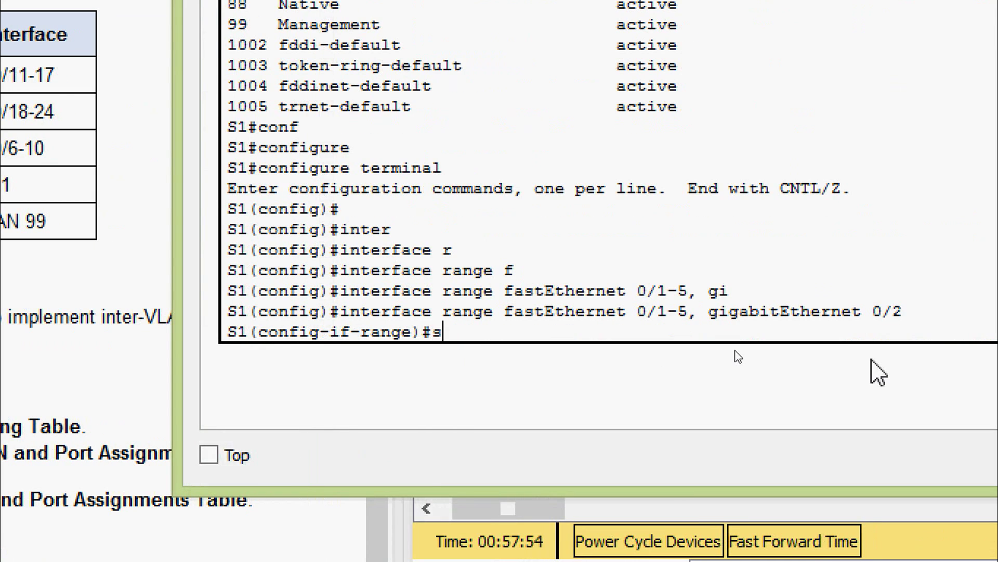
key(Tab)
key(Return)
key(Return)
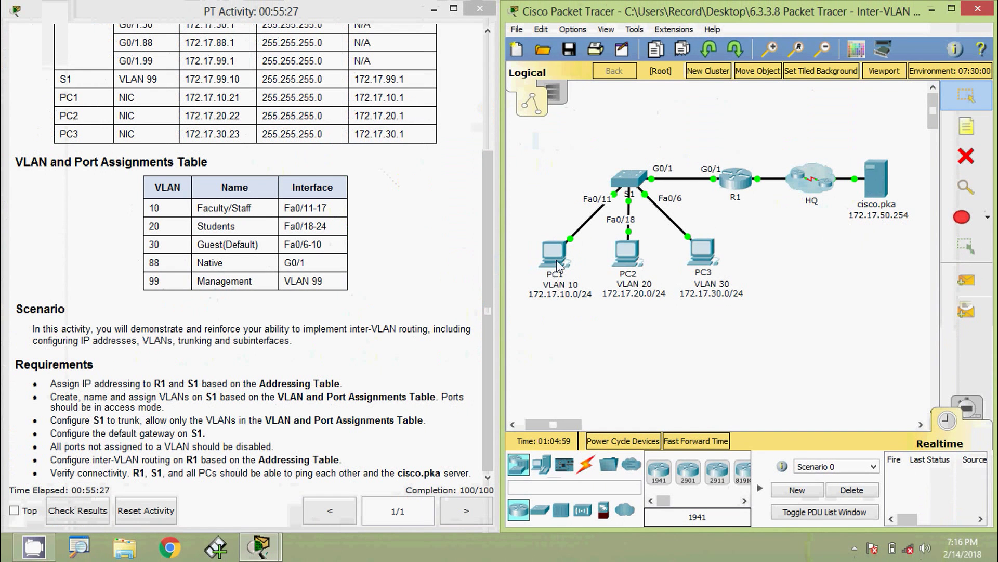
Open PC1's Command Prompt in a narrower window clear of the topology and ping the cisco.pka server at 172.17.50.254.
click(558, 264)
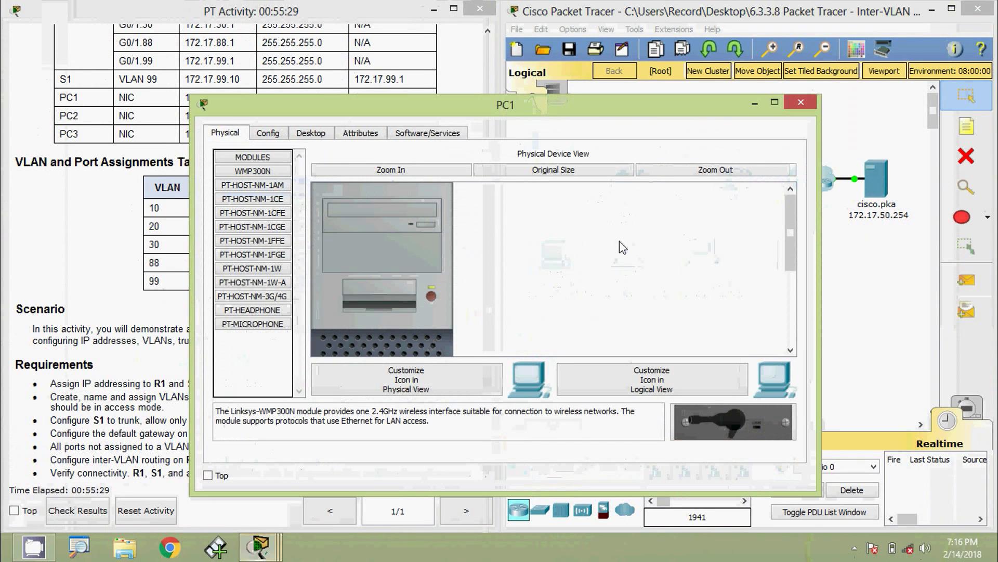
drag(817, 239, 590, 239)
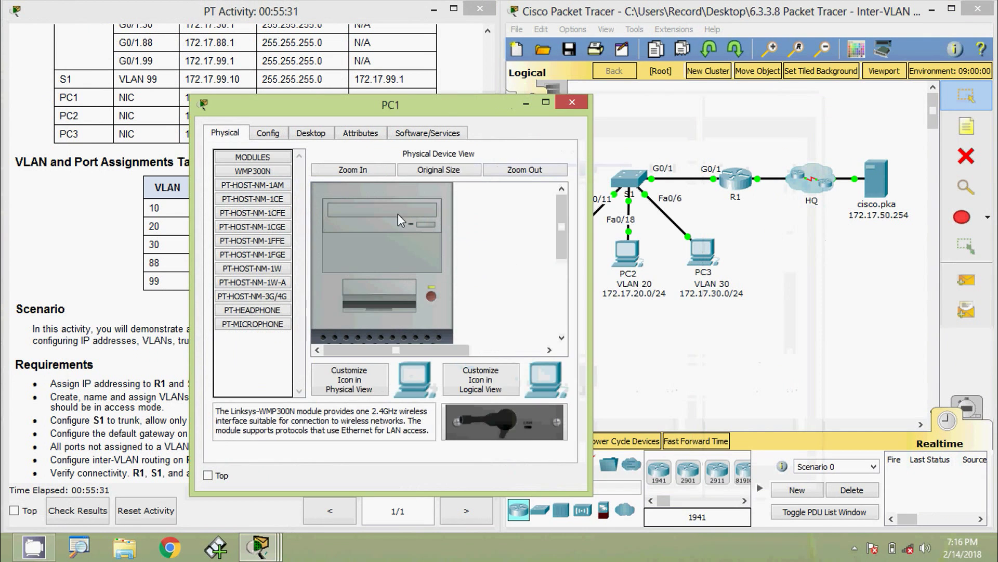
click(326, 136)
click(504, 198)
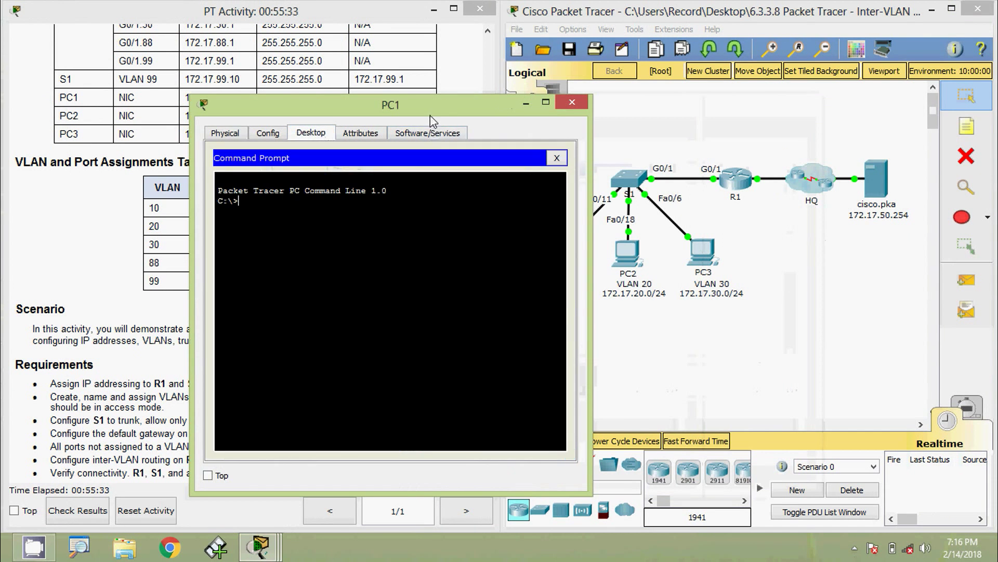
drag(431, 110, 374, 86)
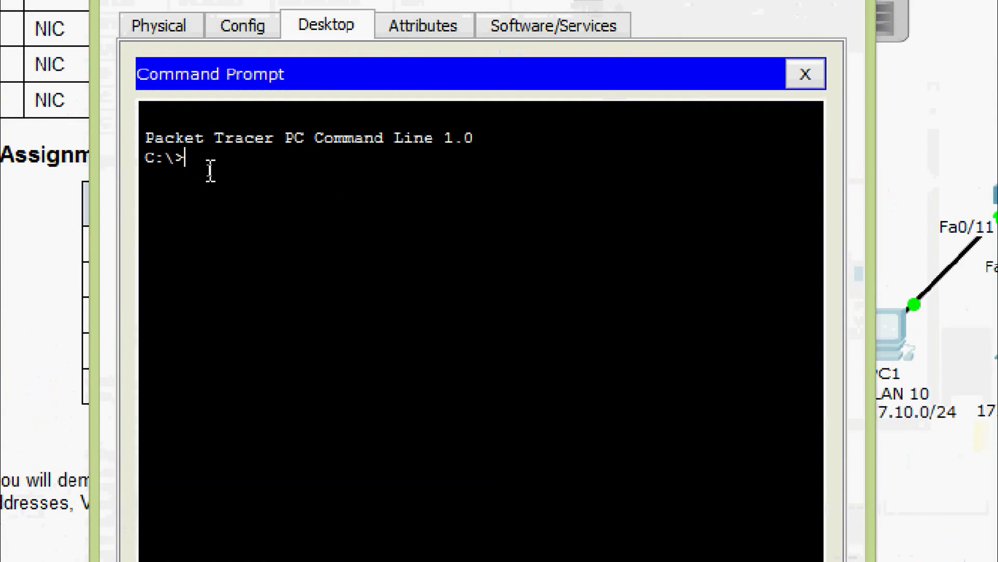
text(ping)
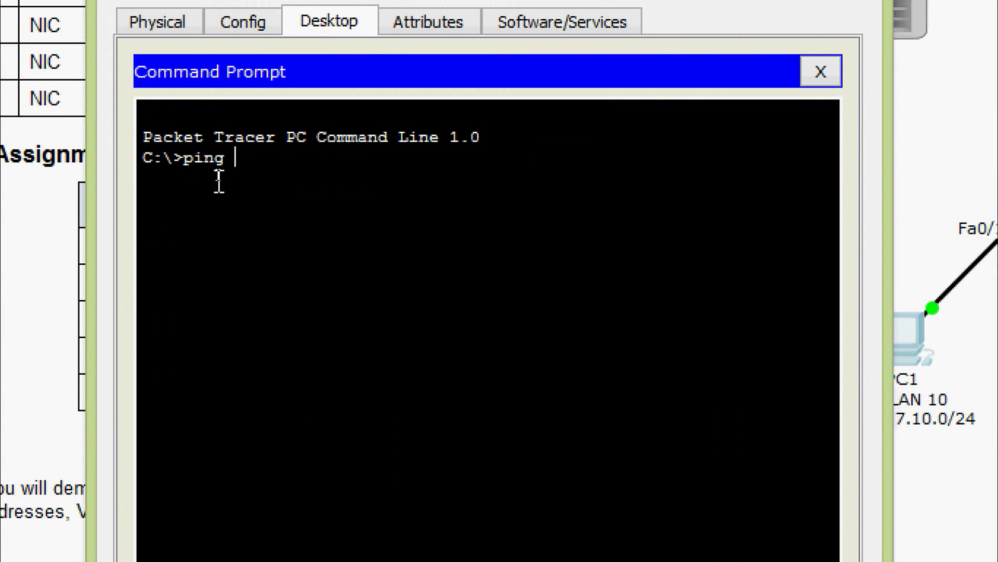
right_click(251, 157)
click(295, 217)
key(Return)
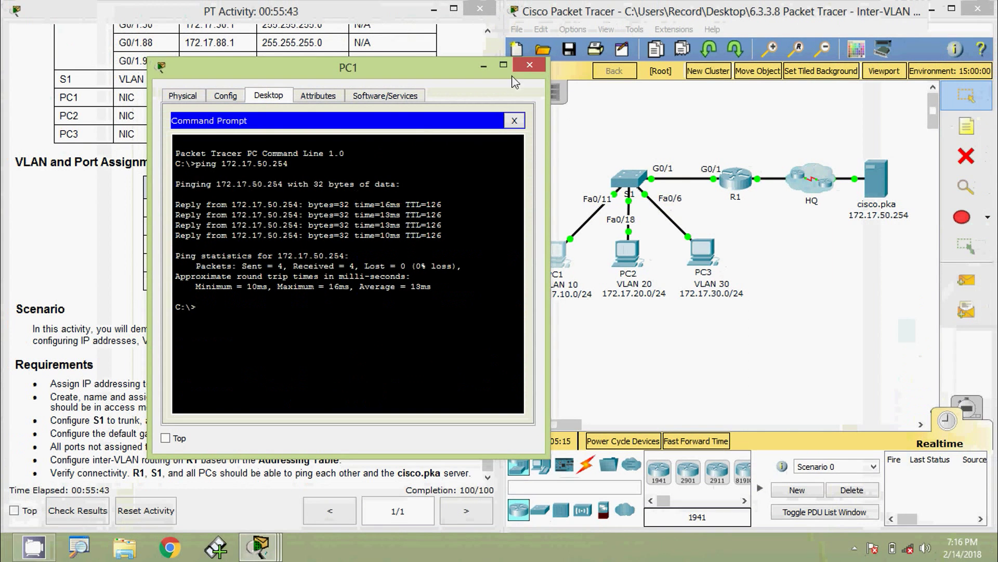
Ping the cisco.pka server at 172.17.50.254 from PC2's Command Prompt and close the PC2 window.
click(628, 255)
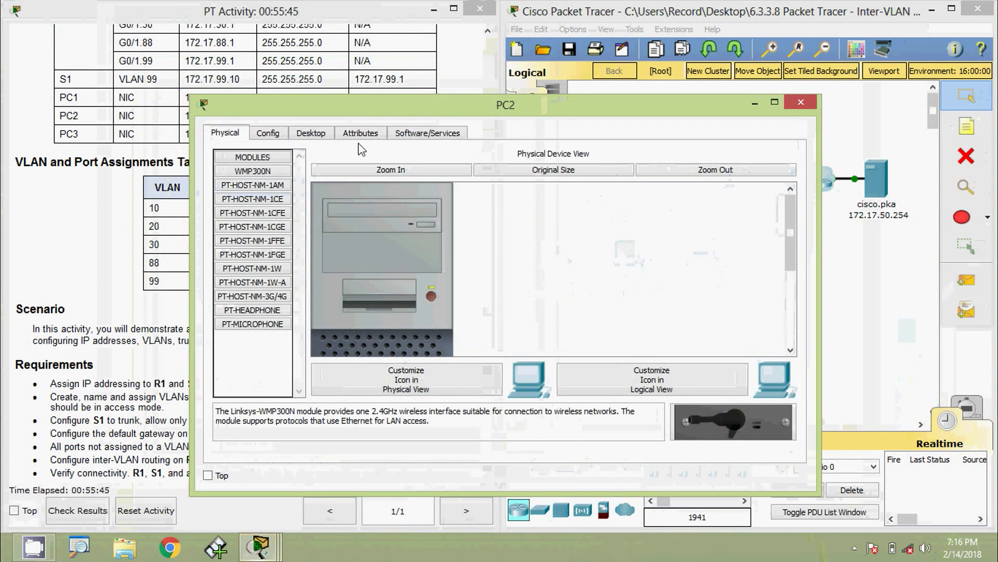
click(307, 132)
click(612, 192)
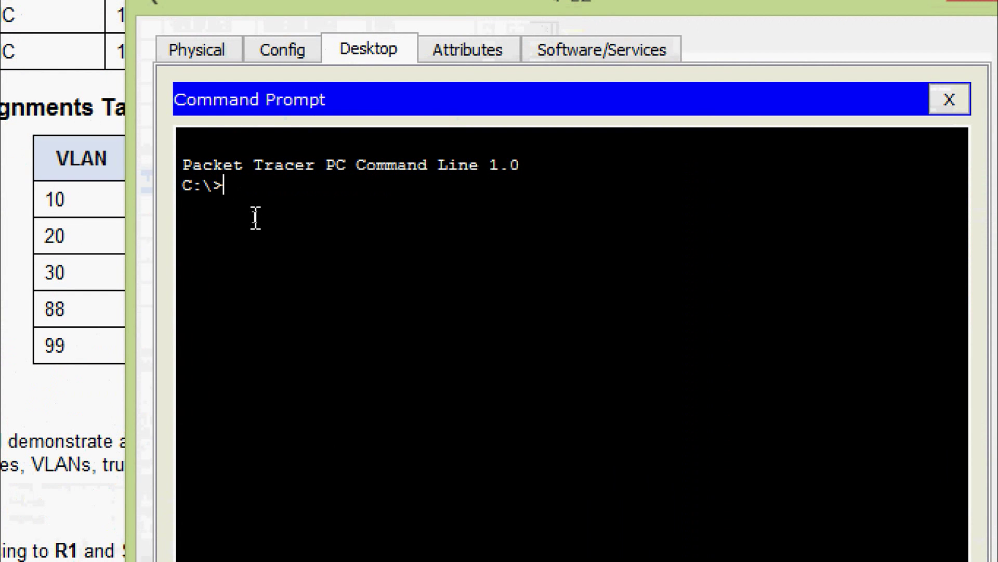
text(ping)
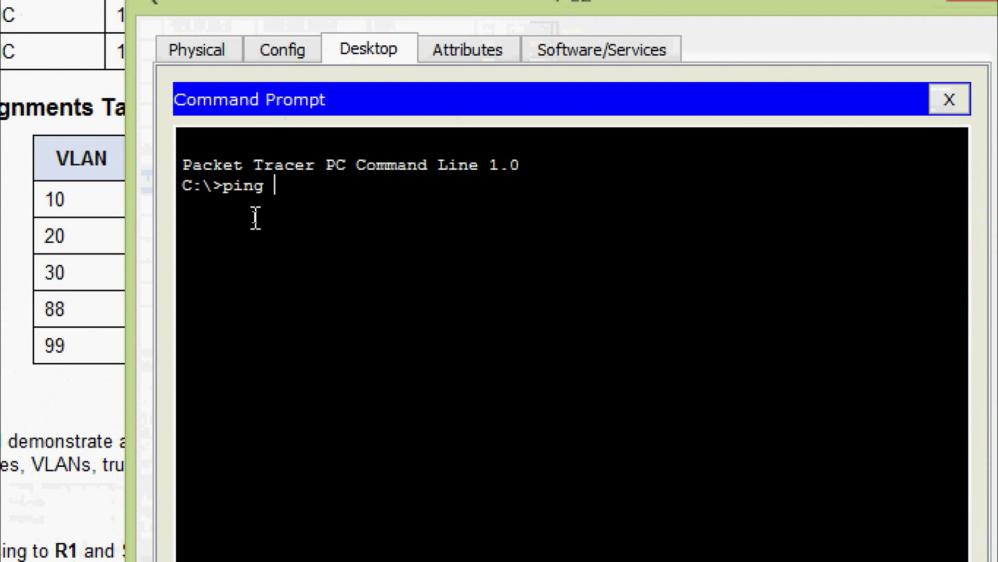
right_click(299, 189)
click(319, 234)
key(Return)
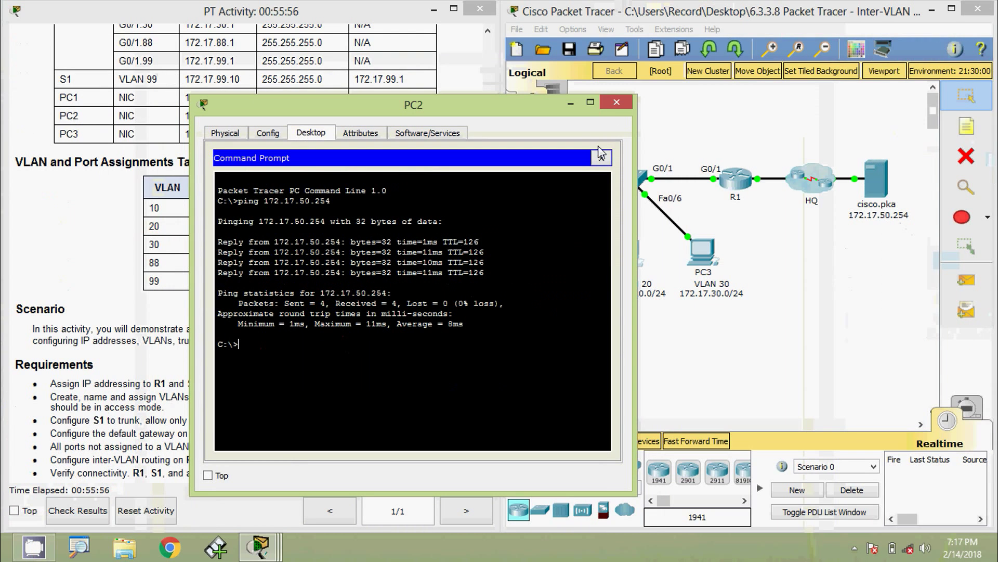
click(617, 102)
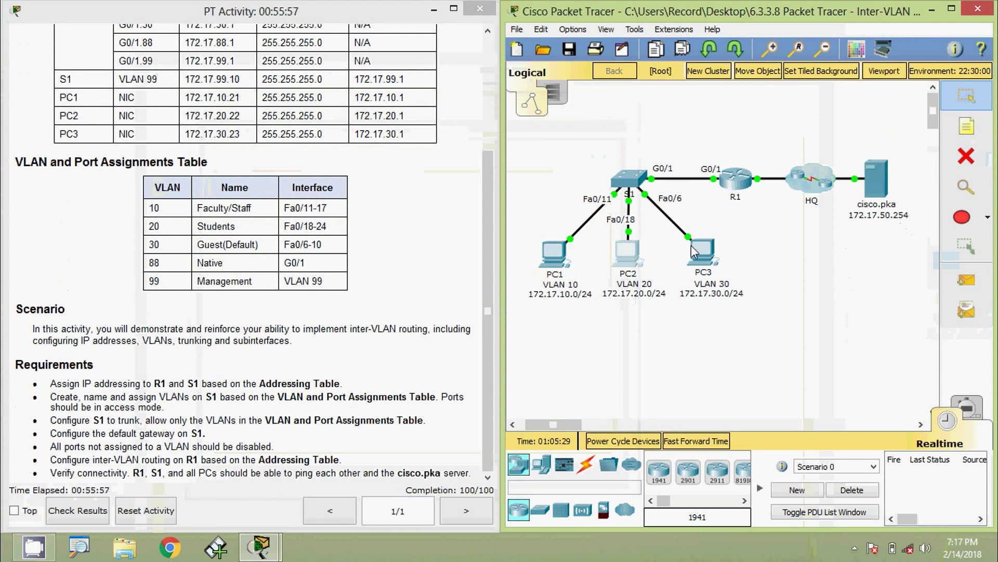
Ping the cisco.pka server at 172.17.50.254 from PC3's Command Prompt and close the PC3 window.
click(696, 252)
click(311, 132)
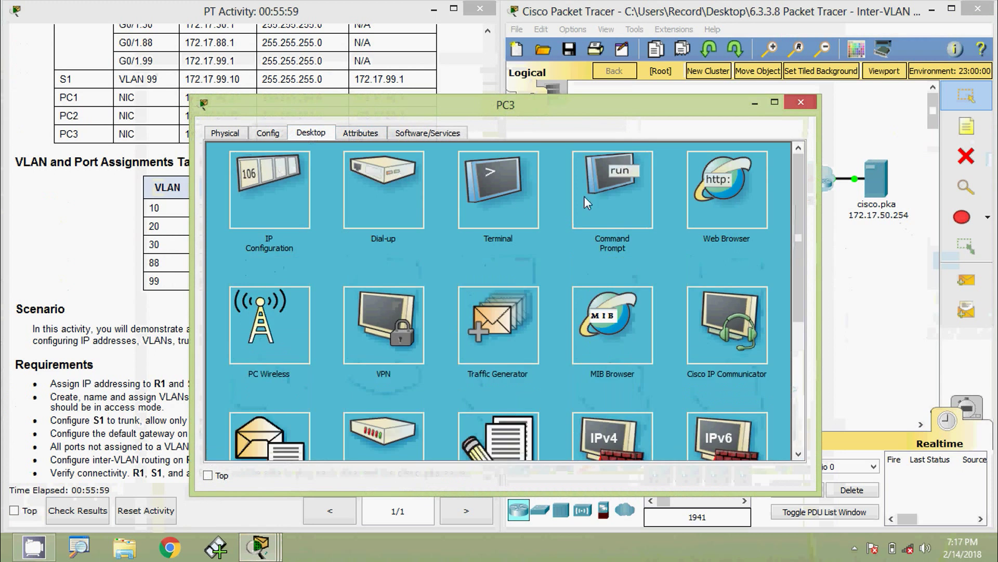
click(585, 195)
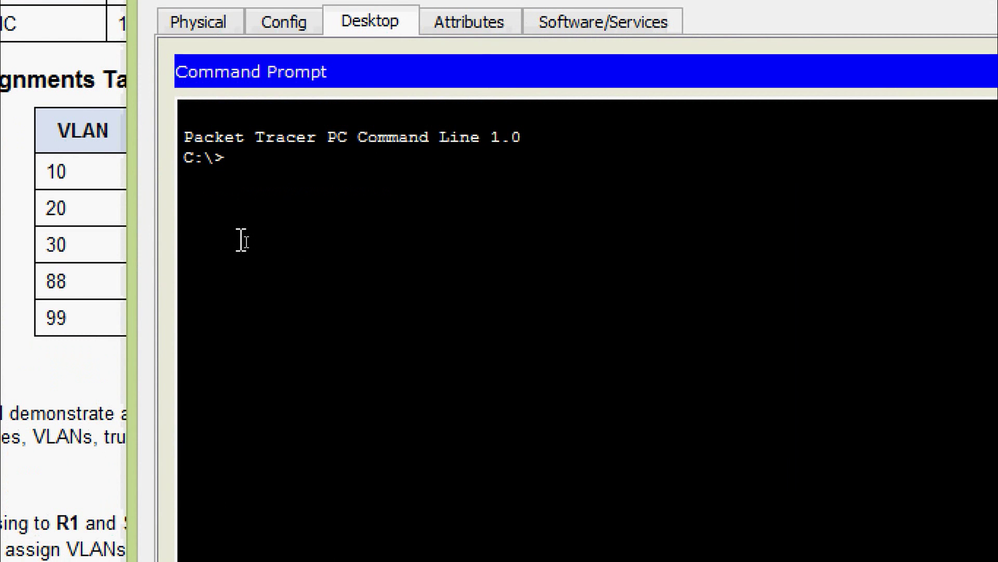
text(ping)
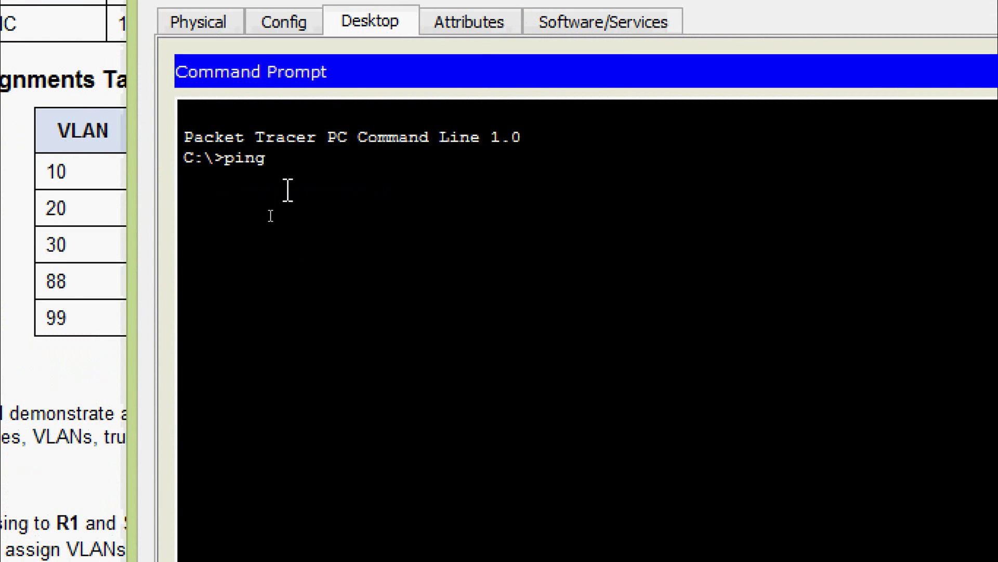
right_click(291, 170)
click(320, 217)
key(Return)
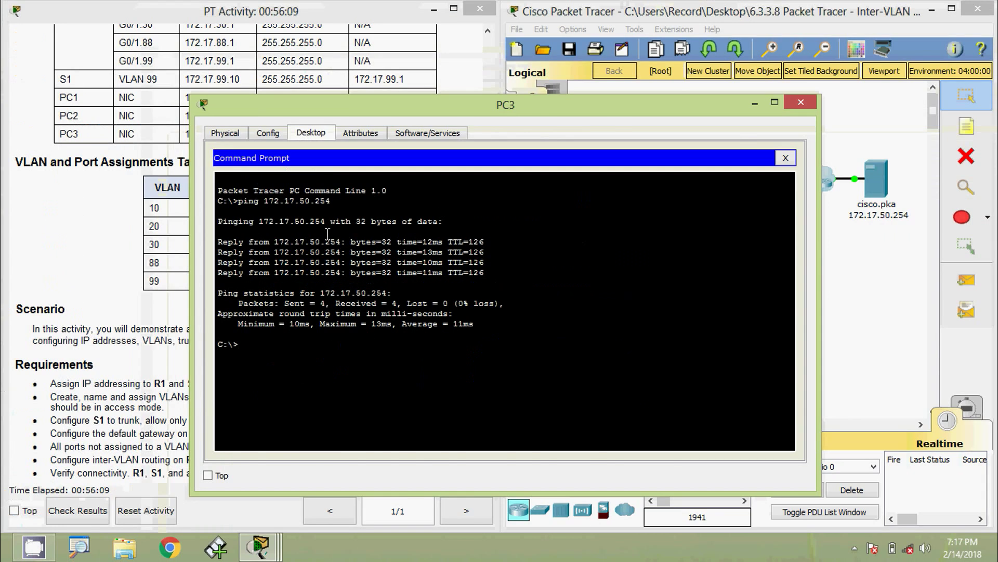
click(853, 105)
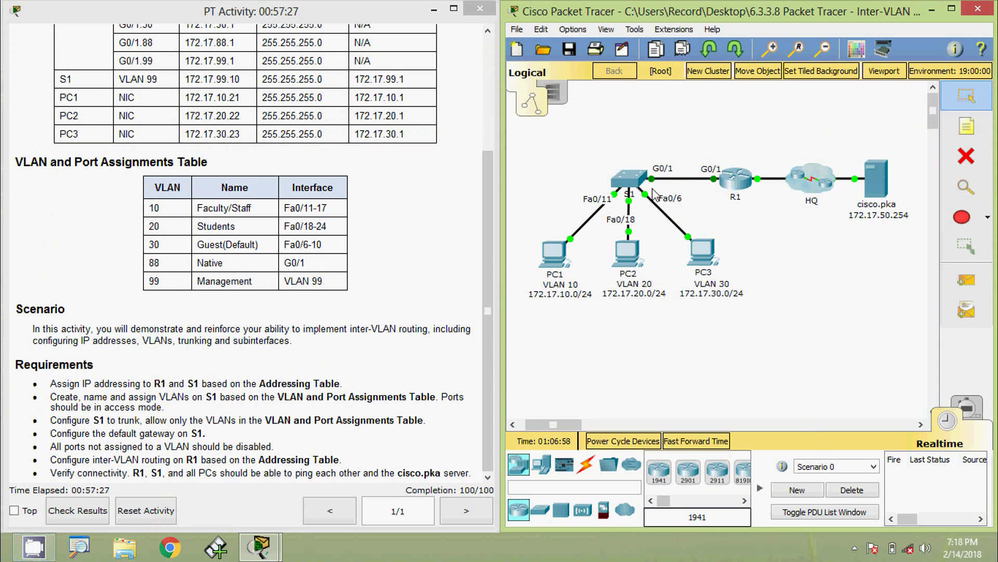
Reopen S1's command line clear of the requirements text and leave interface range configuration for privileged EXEC mode.
click(635, 182)
drag(422, 109, 496, 75)
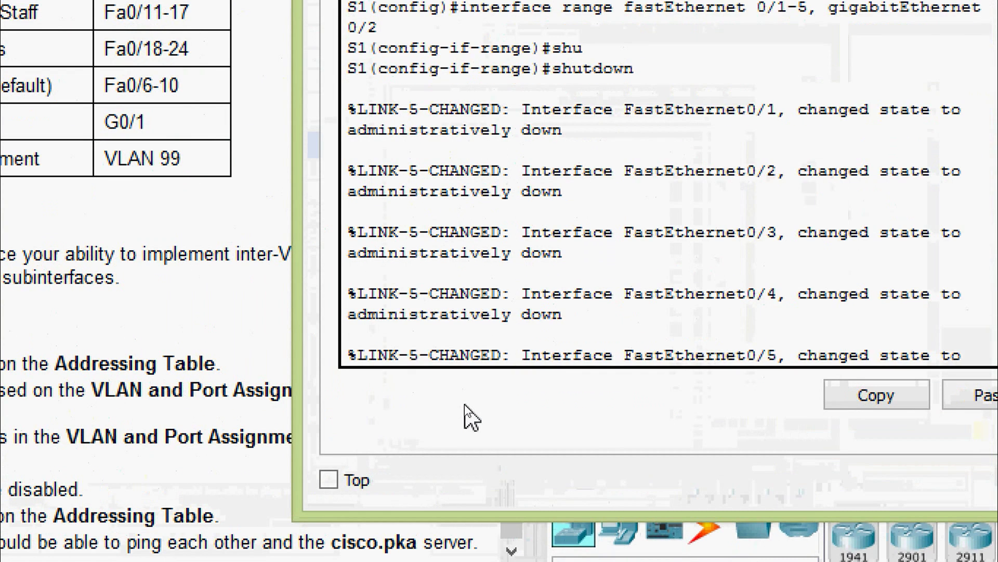
key(Return)
key(ctrl+z)
key(Return)
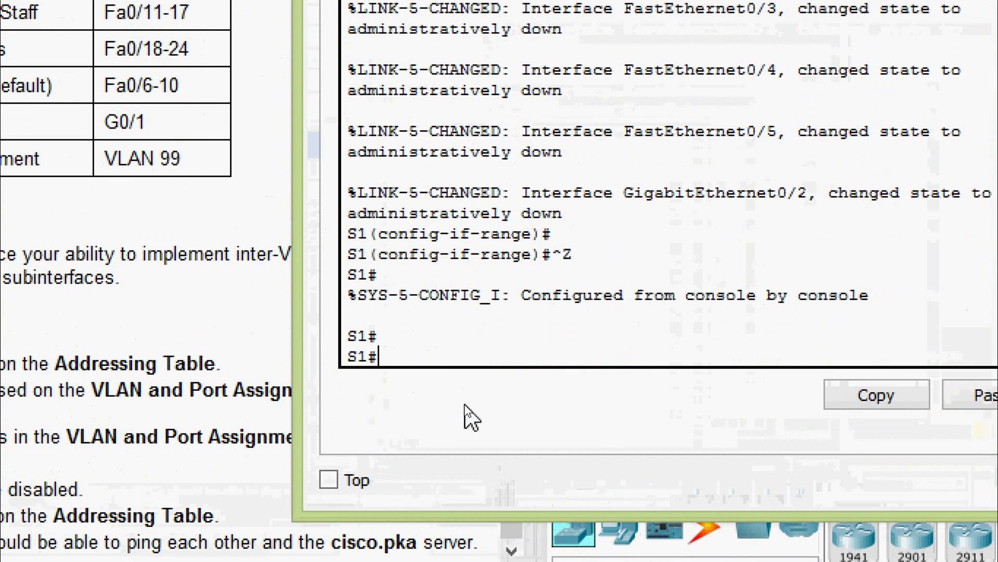
Ping the cisco.pka server at 172.17.50.254 twice from S1 and close the S1 window.
text(ping)
right_click(453, 364)
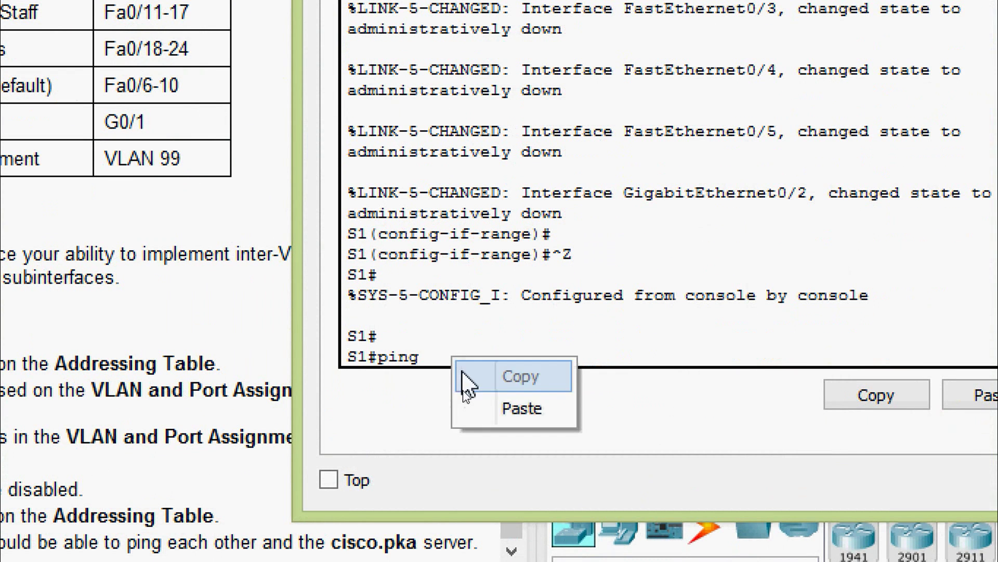
click(465, 407)
key(Return)
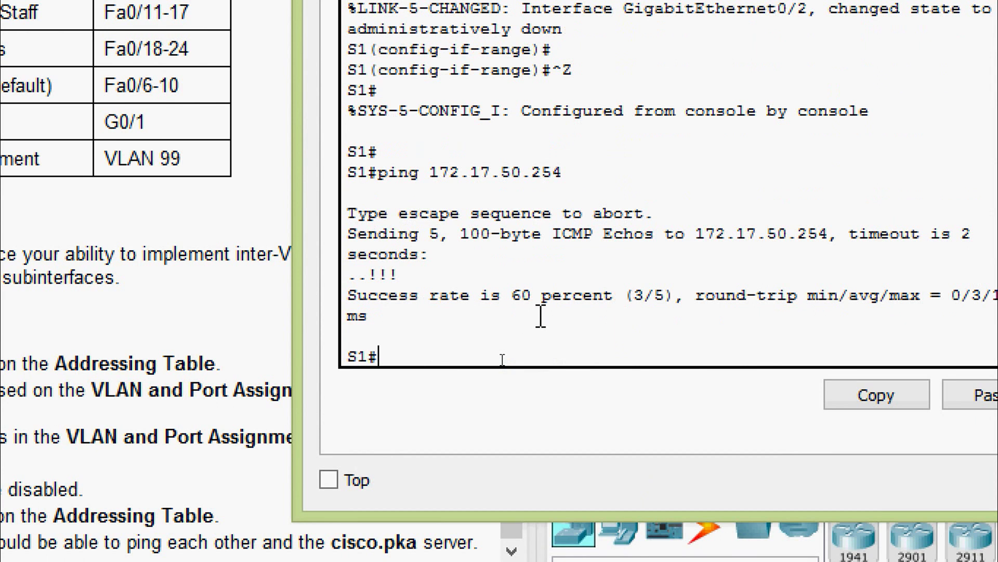
key(Up)
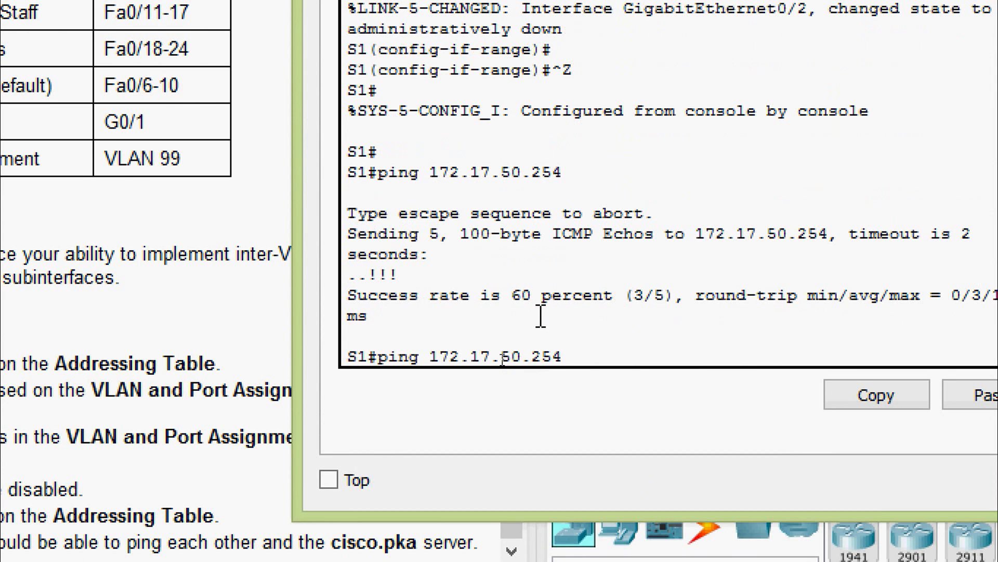
key(Return)
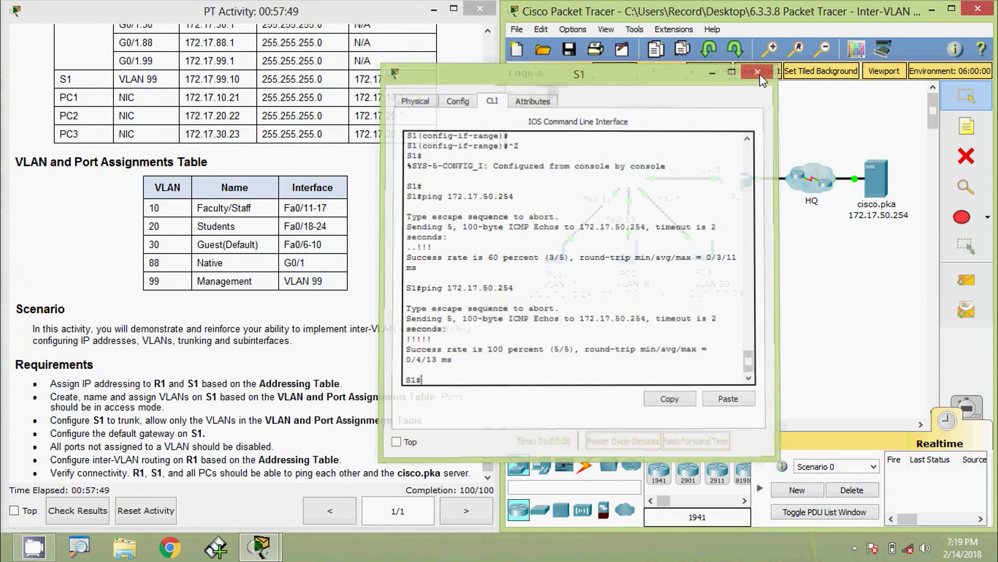
click(729, 9)
Open R1's command line and enter privileged EXEC mode with enable.
click(716, 183)
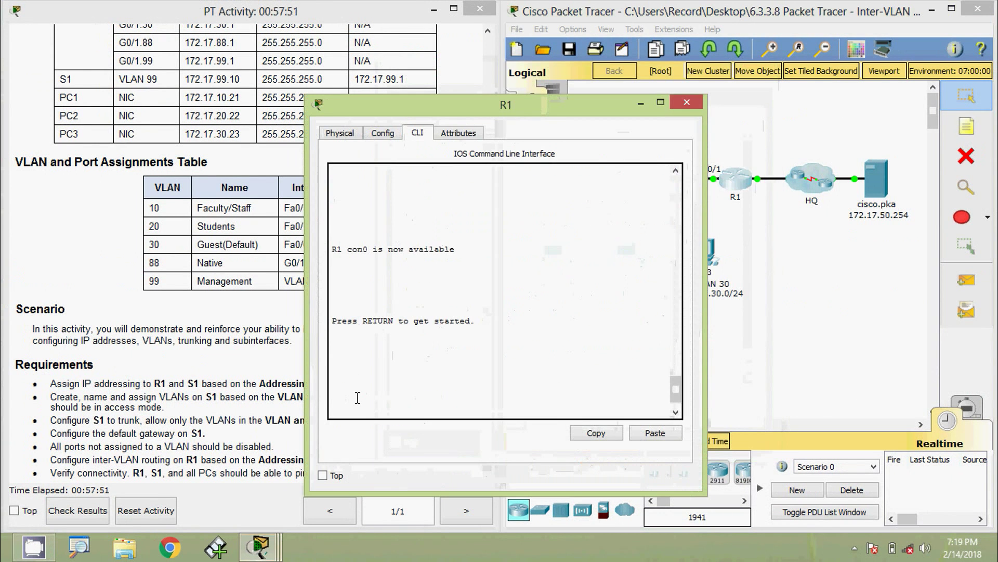
key(Return)
text(ena)
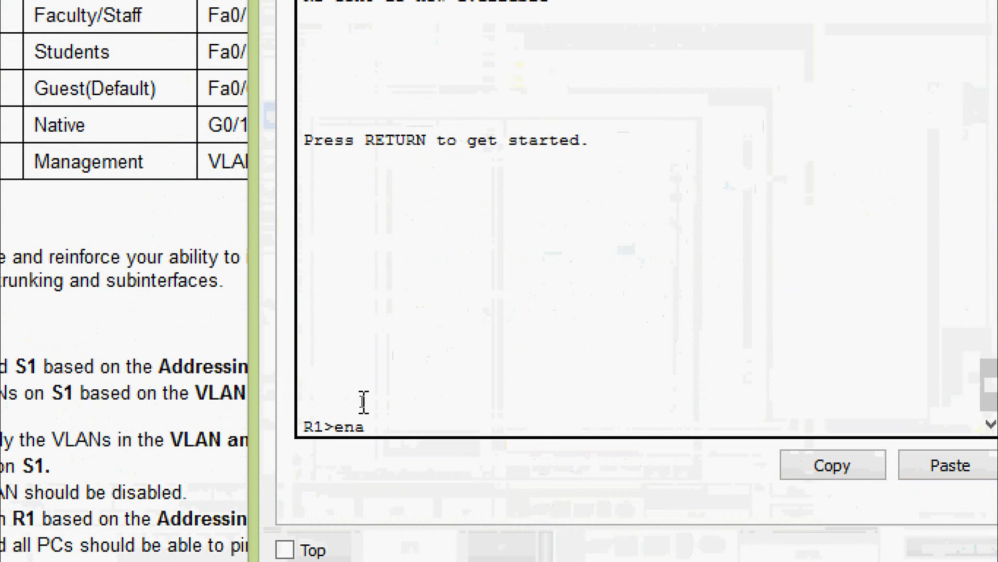
key(Tab)
key(Return)
Ping the cisco.pka server at 172.17.50.254 from R1.
text(ping)
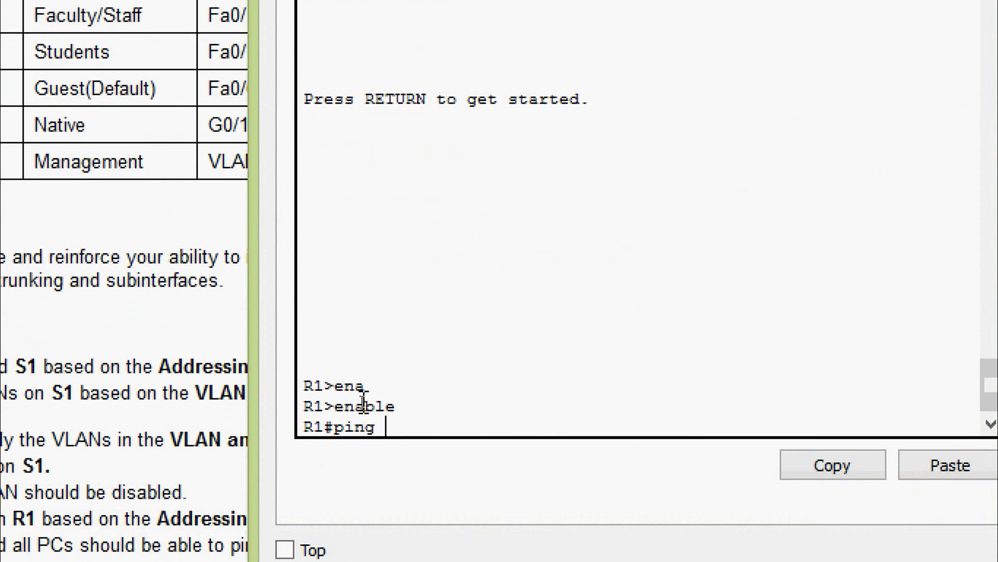
right_click(434, 434)
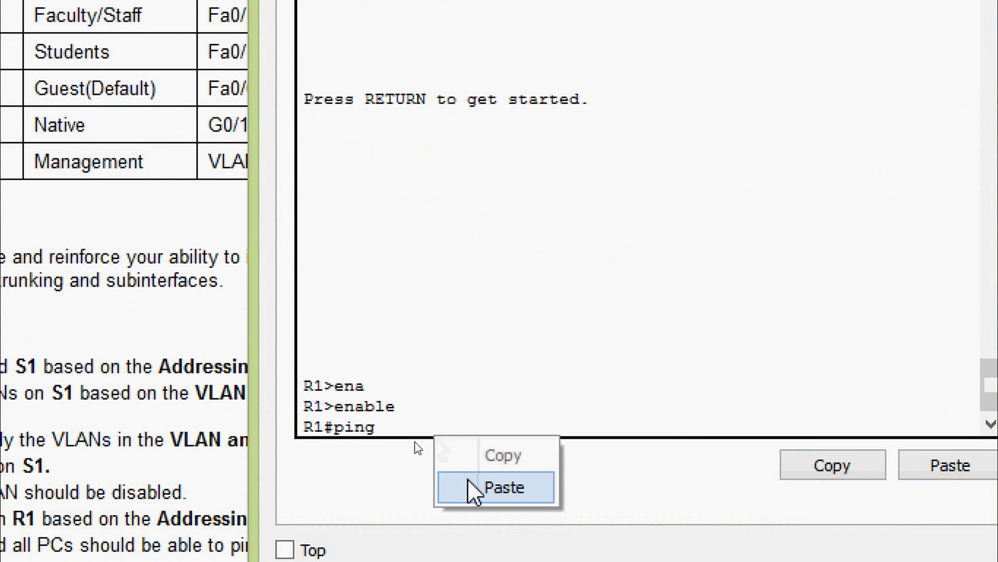
click(475, 487)
key(Return)
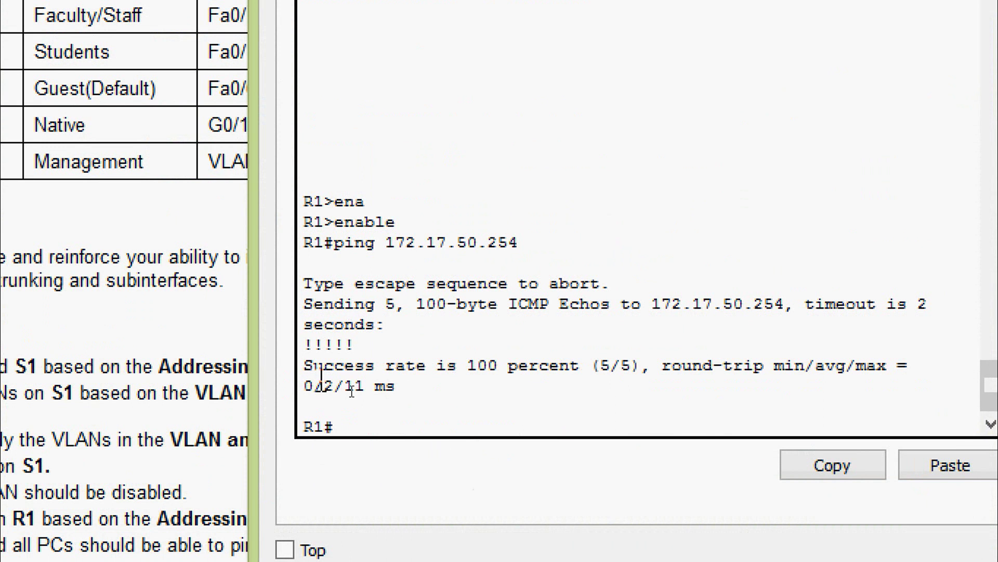